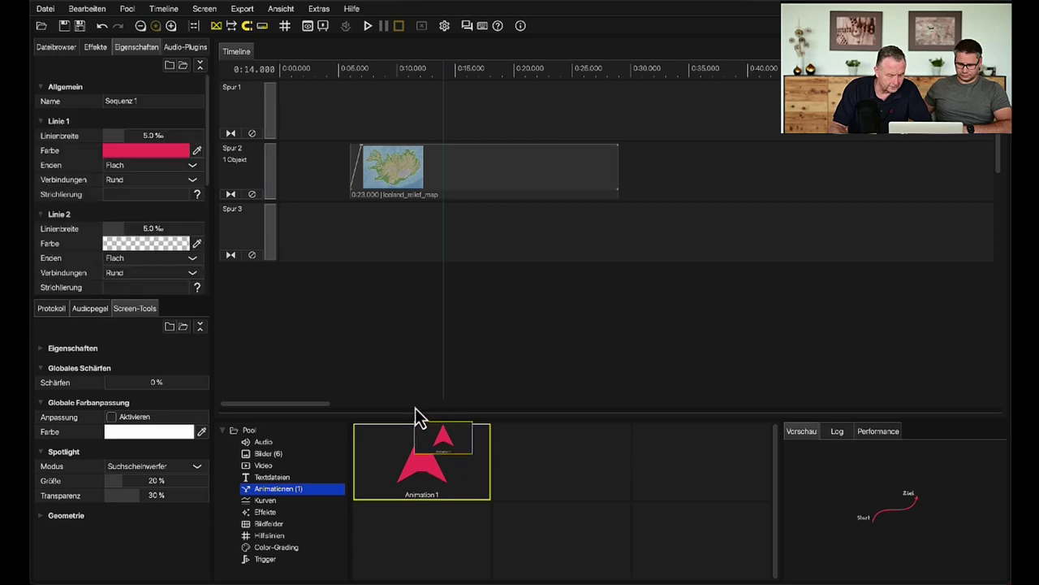
Show the screen output window and place the Animation 1 clip on Spur 1 above the map, starting at 0:08.200
left_click(307, 25)
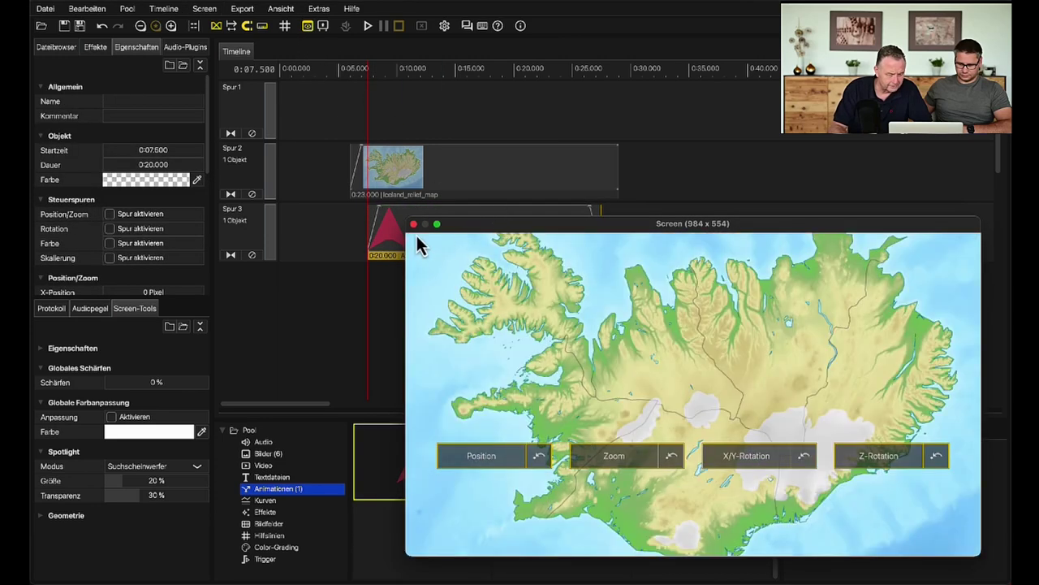
left_click(388, 215)
left_click_drag(388, 215, 399, 122)
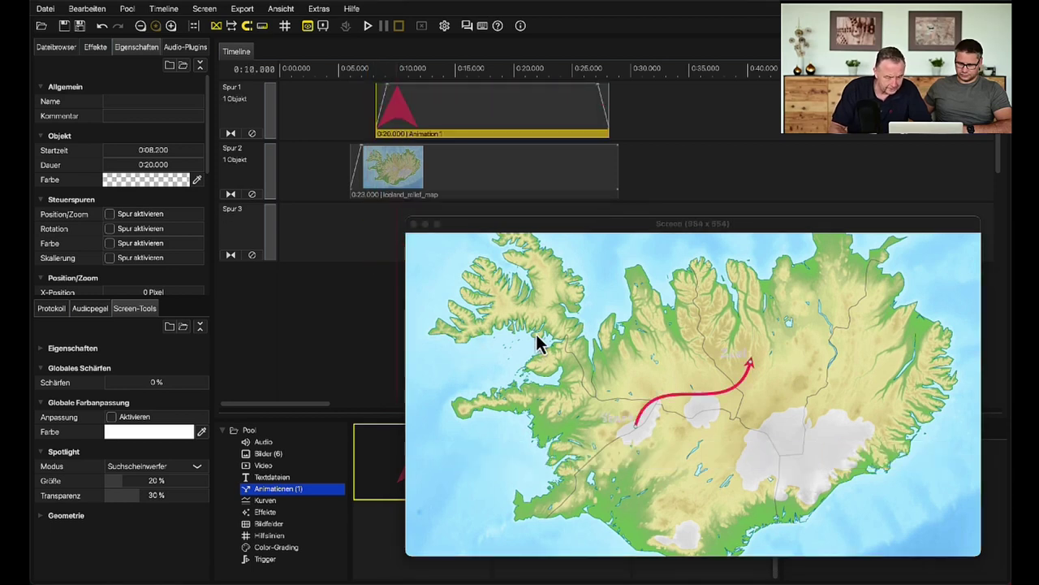
Extend the red route arrow with additional curve points, looping clockwise around eastern and southern Iceland to end near the west coast
left_click(772, 332)
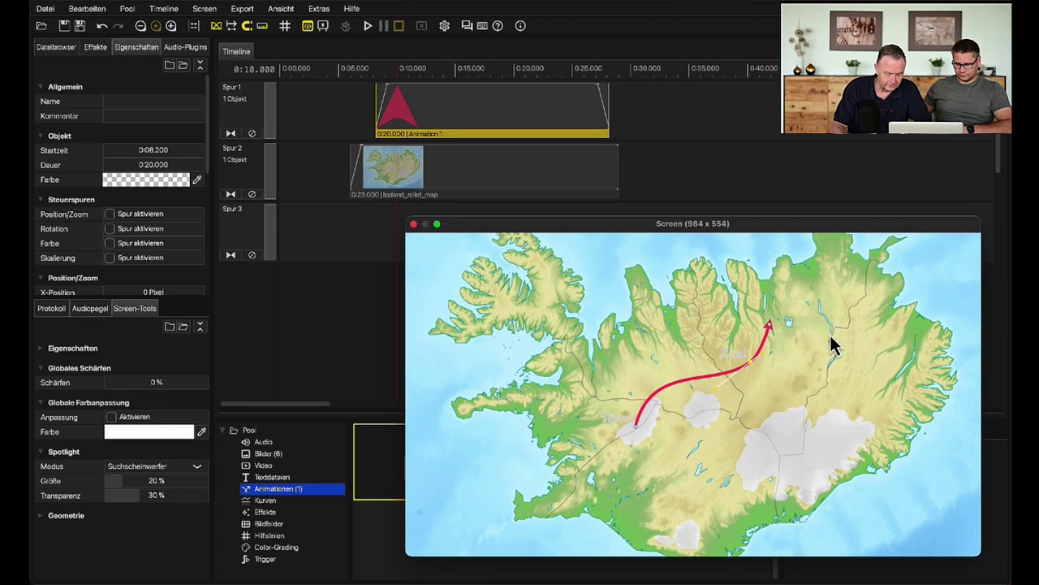
left_click_drag(840, 343, 881, 383)
left_click_drag(824, 454, 723, 489)
left_click_drag(633, 482, 564, 418)
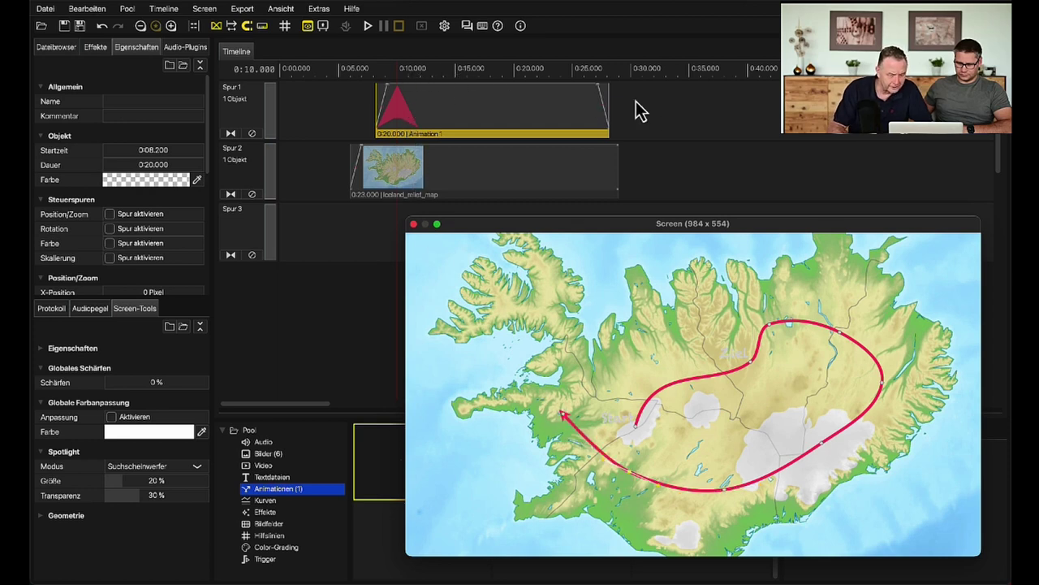
Shorten the Animation 1 clip to 7.8 seconds and play back the route being drawn on the map
left_click_drag(609, 104, 465, 105)
left_click(392, 70)
left_click(388, 70)
key("space")
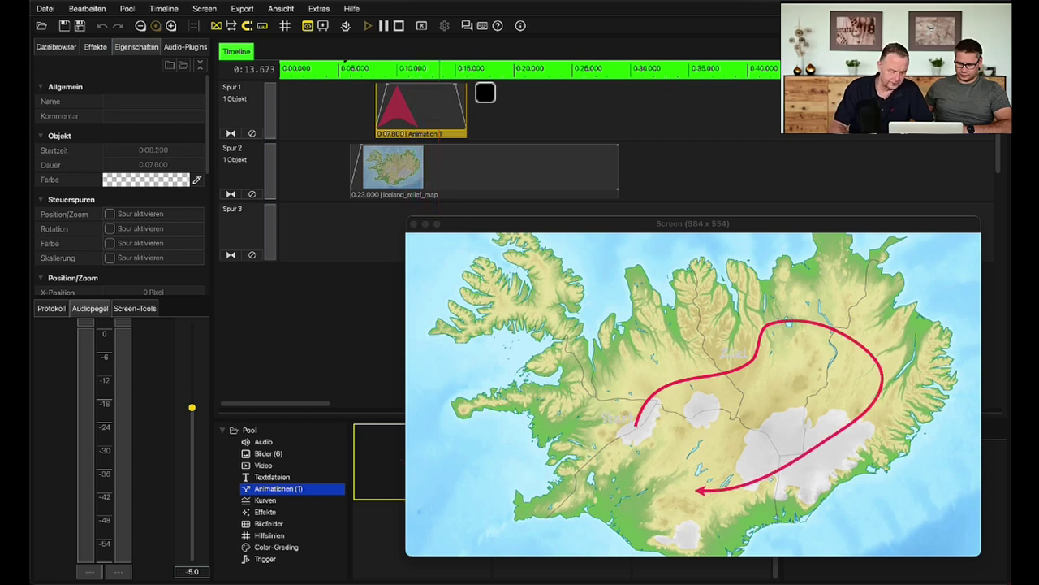
key("space")
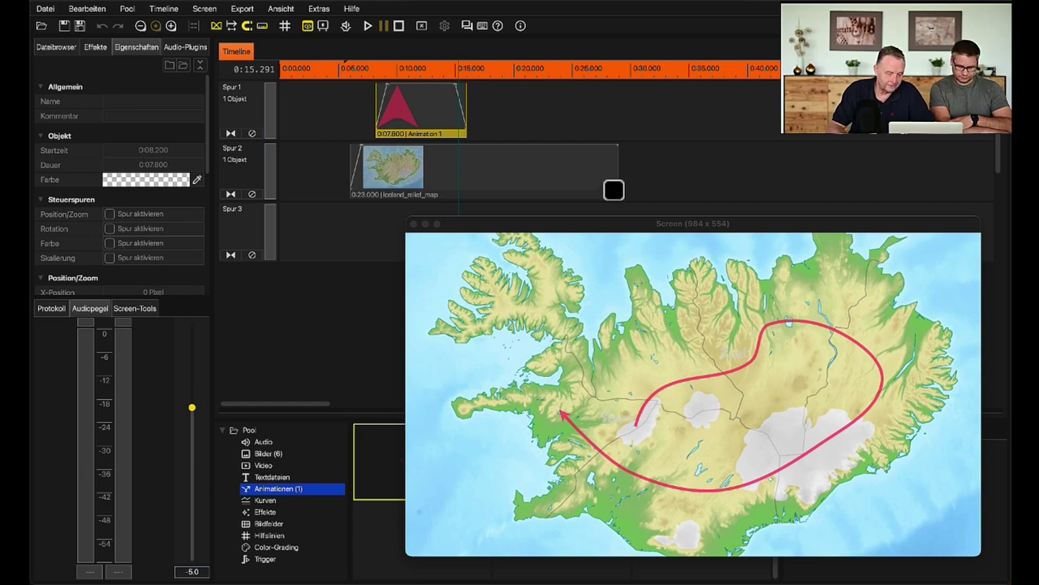
Extend the Iceland map clip to 33 seconds and place the Plane 001 image on Spur 1 at 0:19.000
left_click(656, 178)
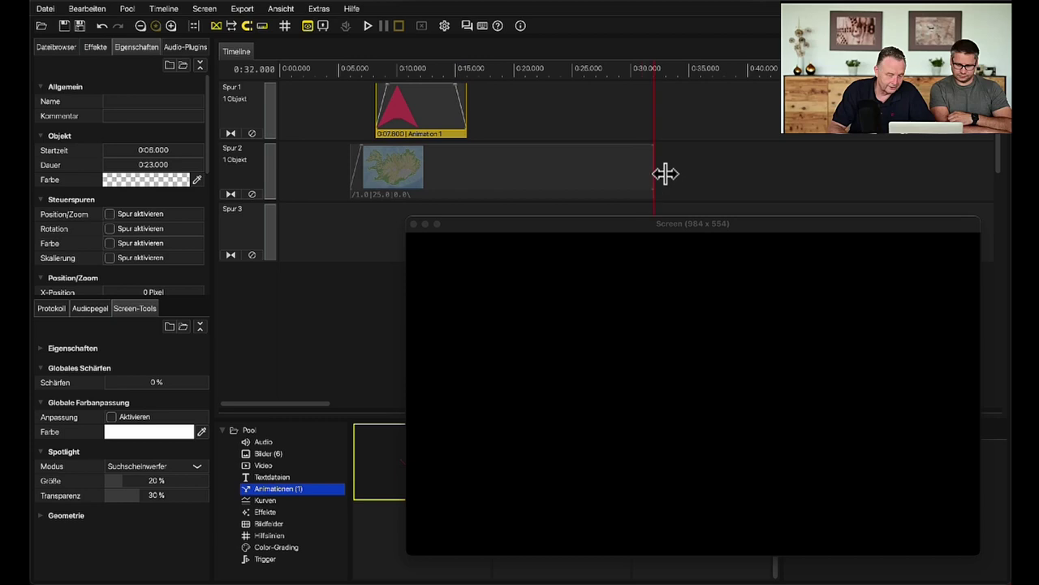
left_click_drag(665, 173, 735, 173)
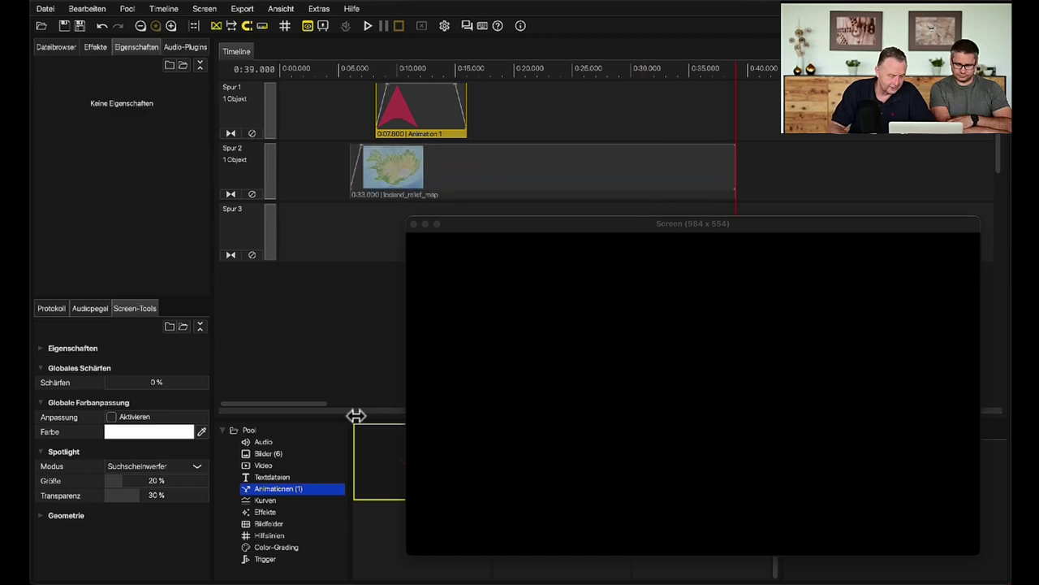
left_click(270, 455)
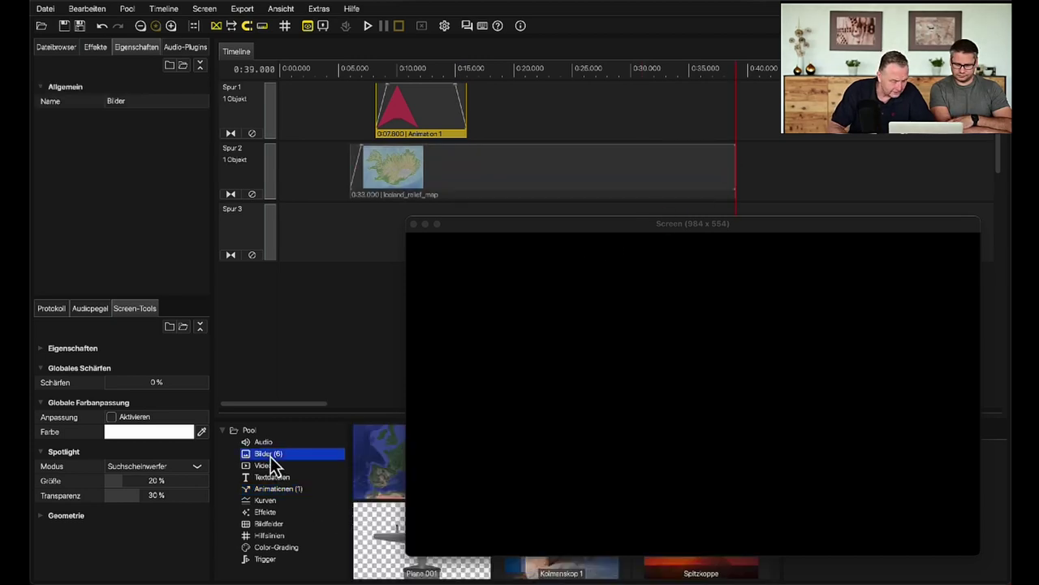
left_click_drag(371, 535, 504, 127)
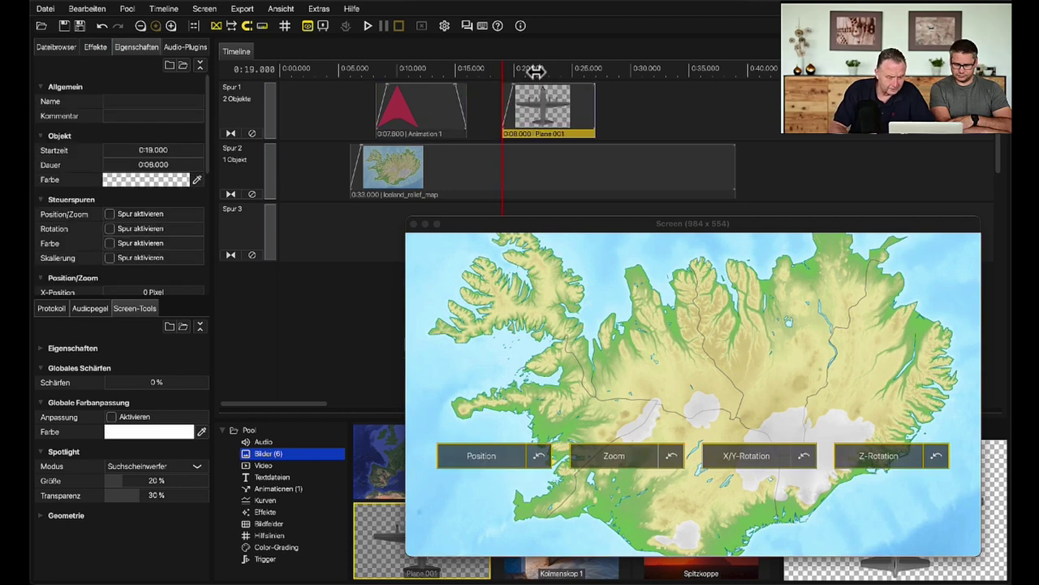
Zoom the plane image down to about one eighth of the screen width at 0:23.000
left_click(550, 72)
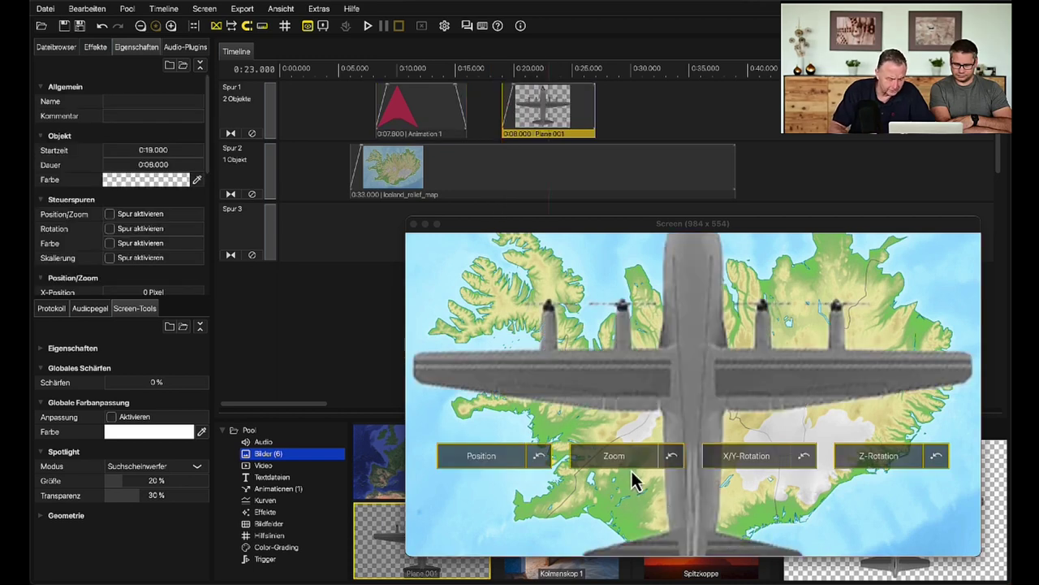
left_click_drag(630, 459, 638, 568)
left_click_drag(626, 464, 631, 486)
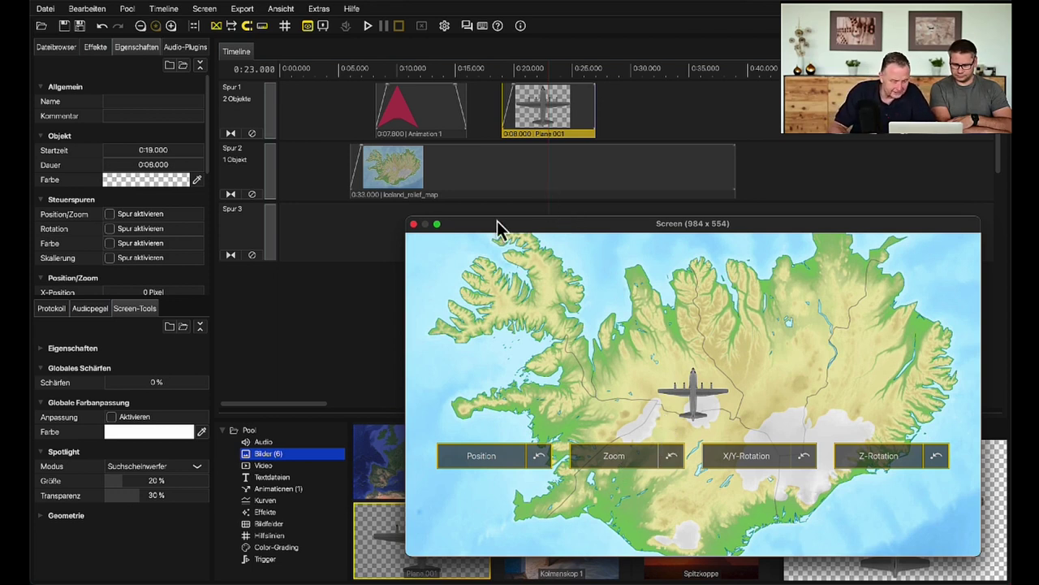
Assign Animation 1 from the pool to the Plane 001 clip, moving the screen window aside to reach it
left_click(271, 488)
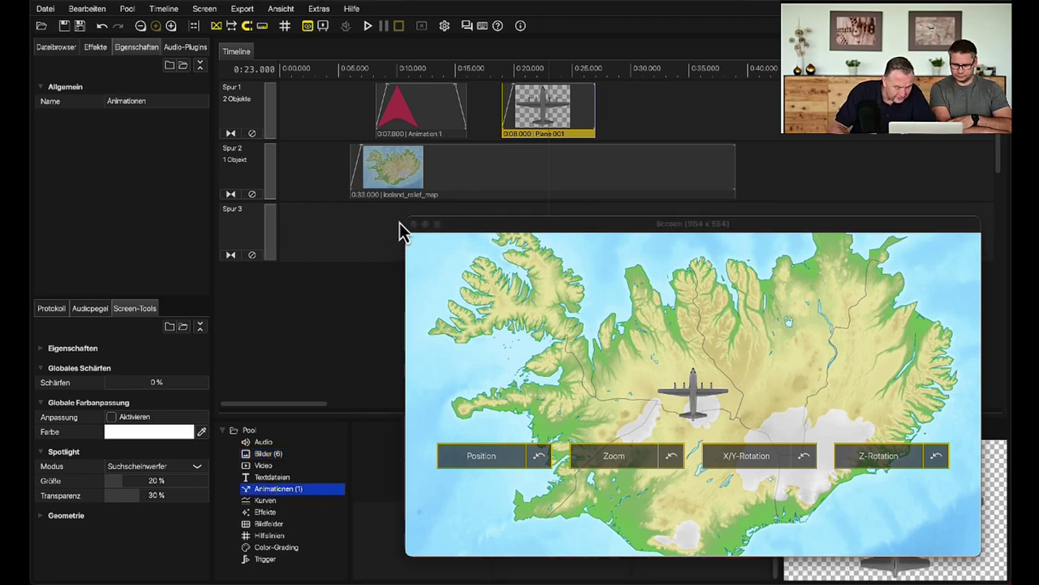
left_click_drag(483, 228, 510, 229)
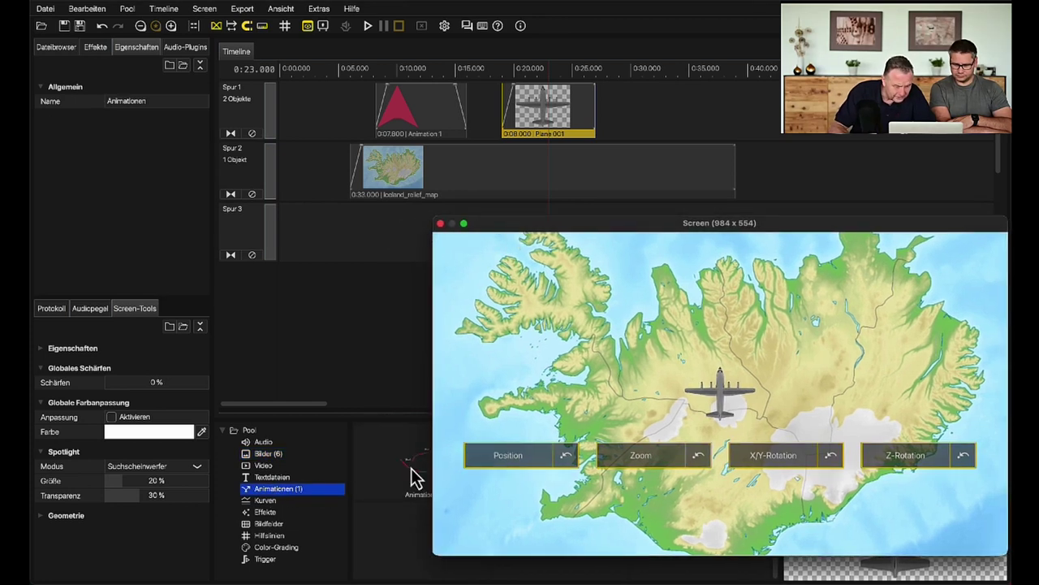
left_click_drag(404, 470, 552, 106)
left_click_drag(586, 223, 549, 224)
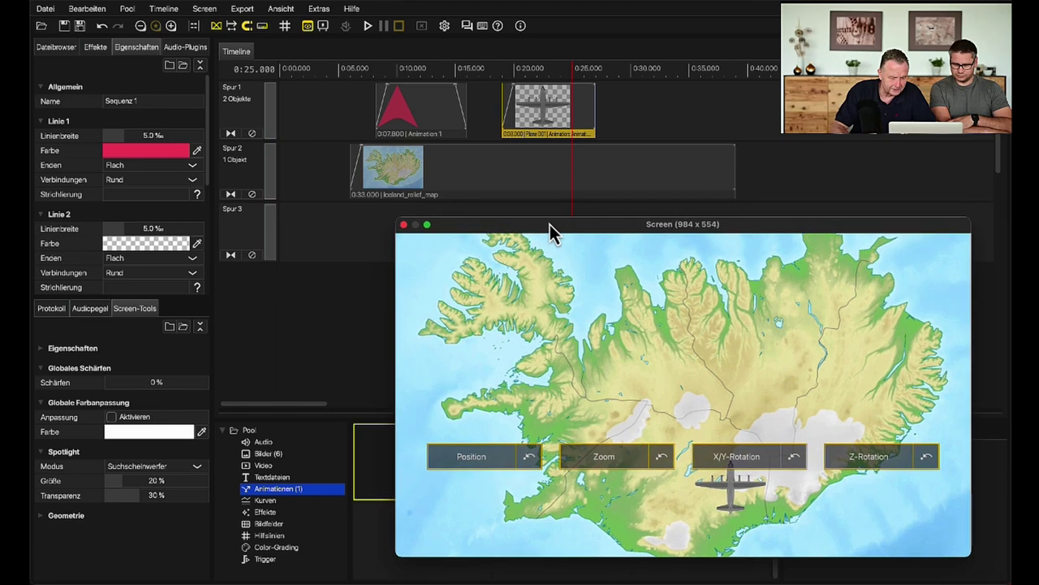
Play back the Plane 001 clip from 0:20.000 to check the plane's motion along the route
left_click(514, 73)
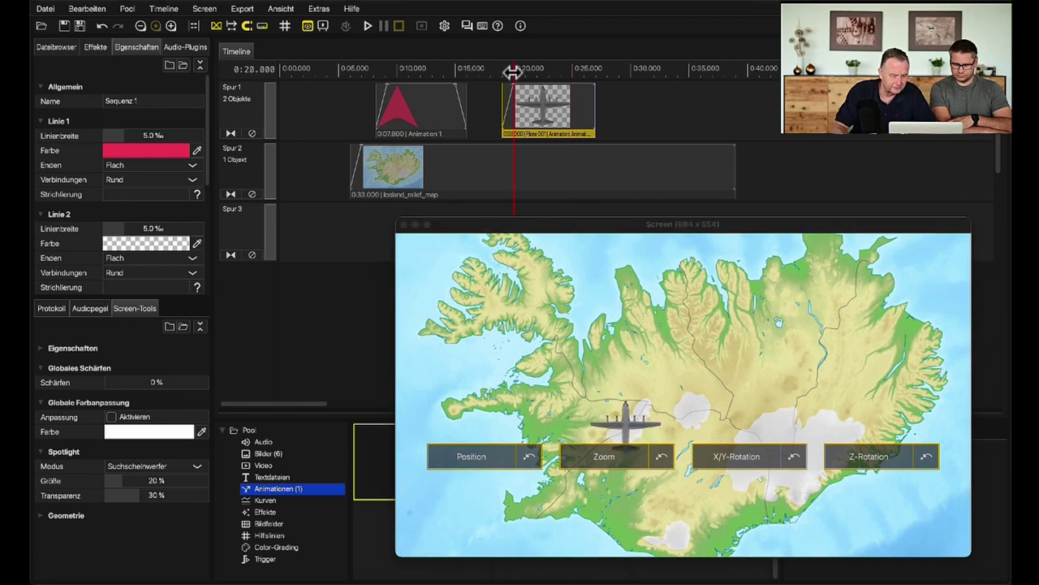
key("space")
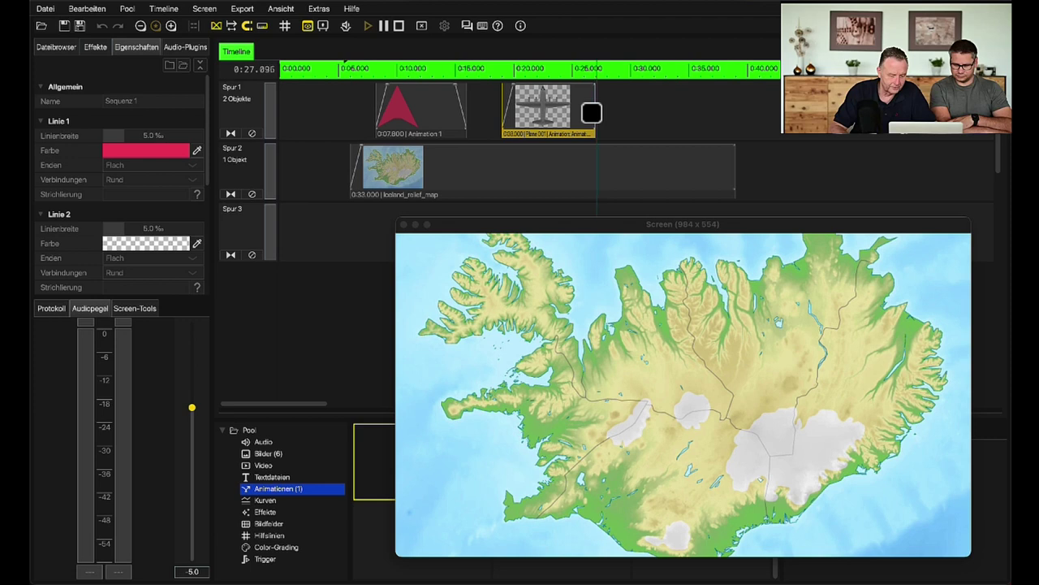
key("space")
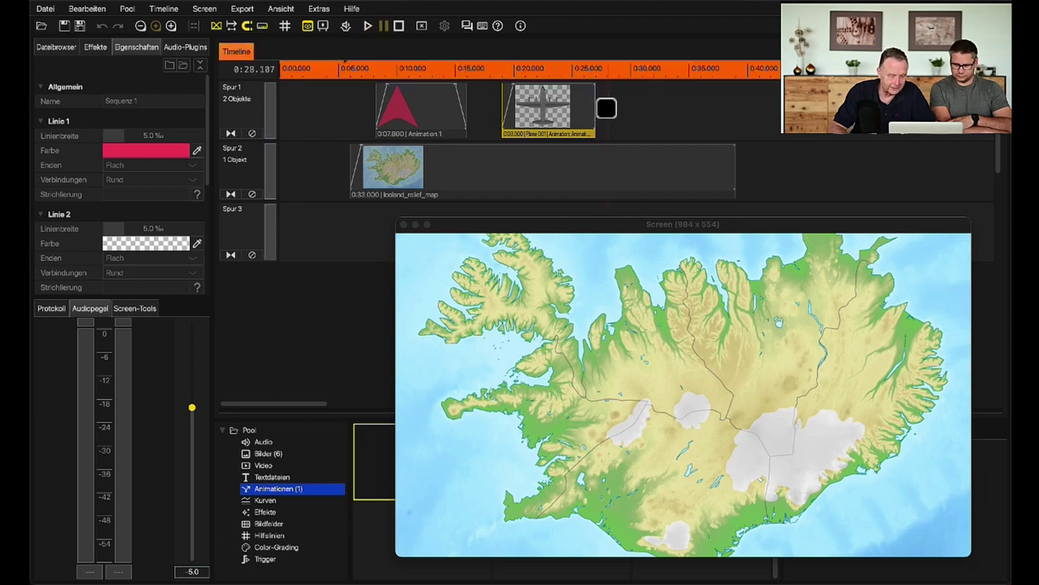
Make the Plane 001 clip take over the angle of its animation, with the playhead mid-flight at 0:22.550
left_click(542, 72)
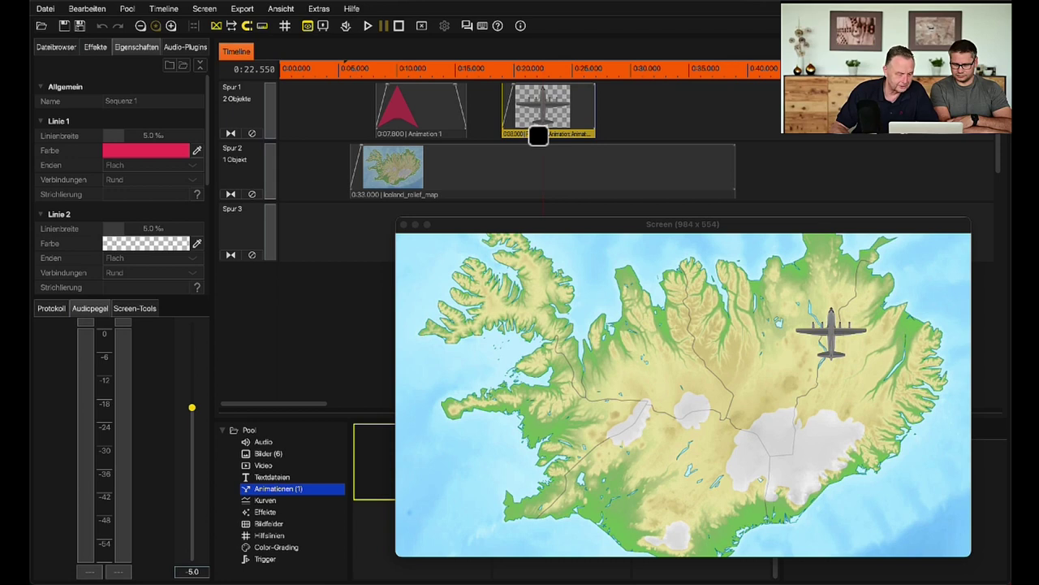
left_click(538, 136)
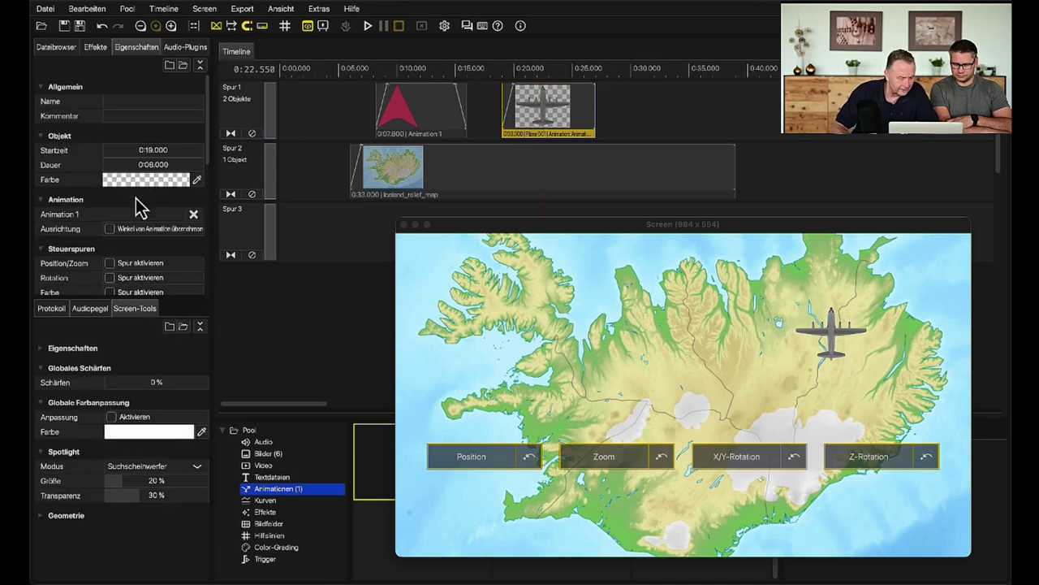
left_click(201, 65)
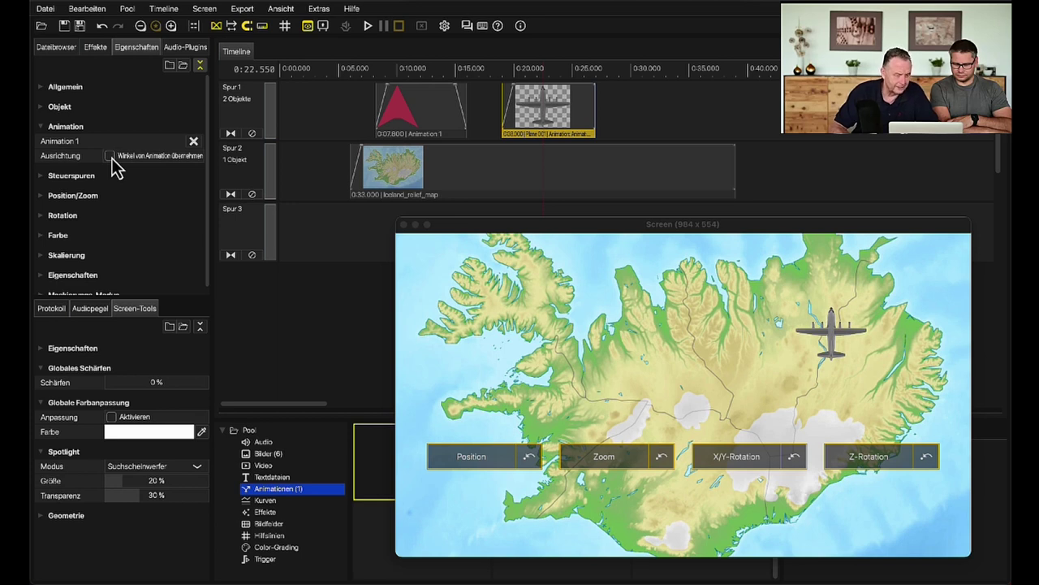
left_click(110, 156)
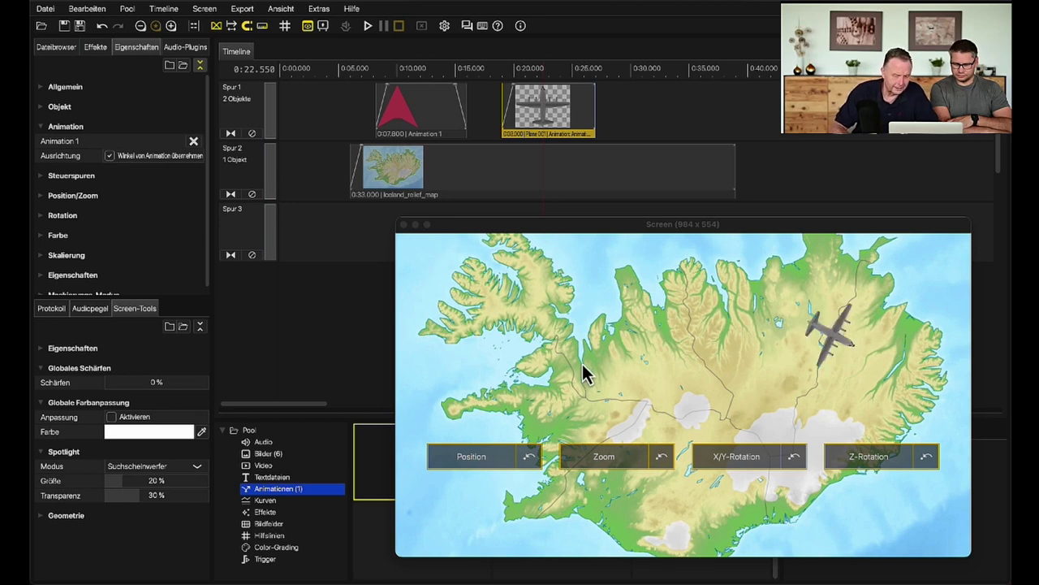
Play back the flight from 0:20.000 to check how the plane turns along the route
left_click_drag(535, 71, 514, 71)
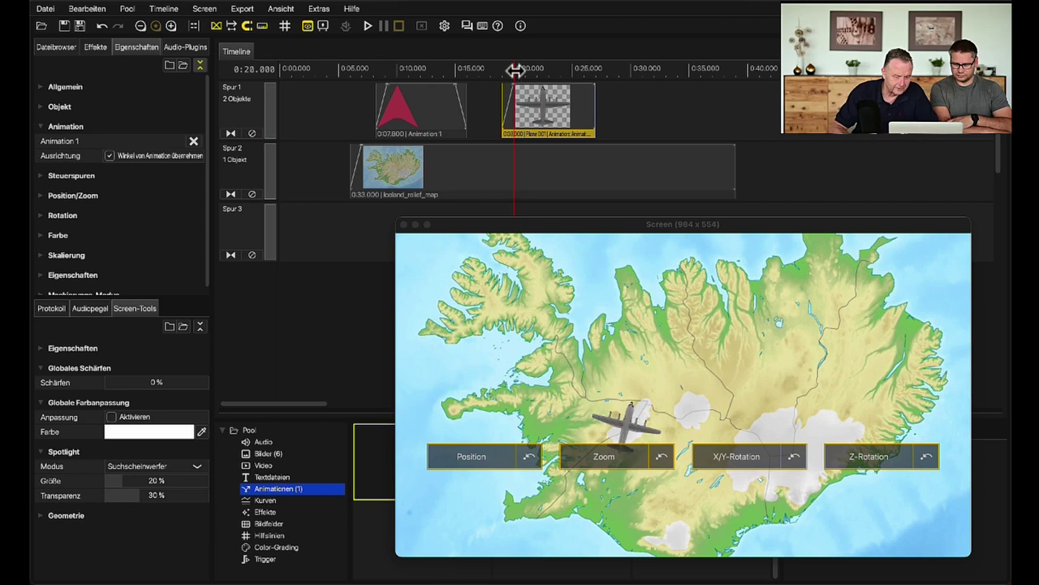
key("space")
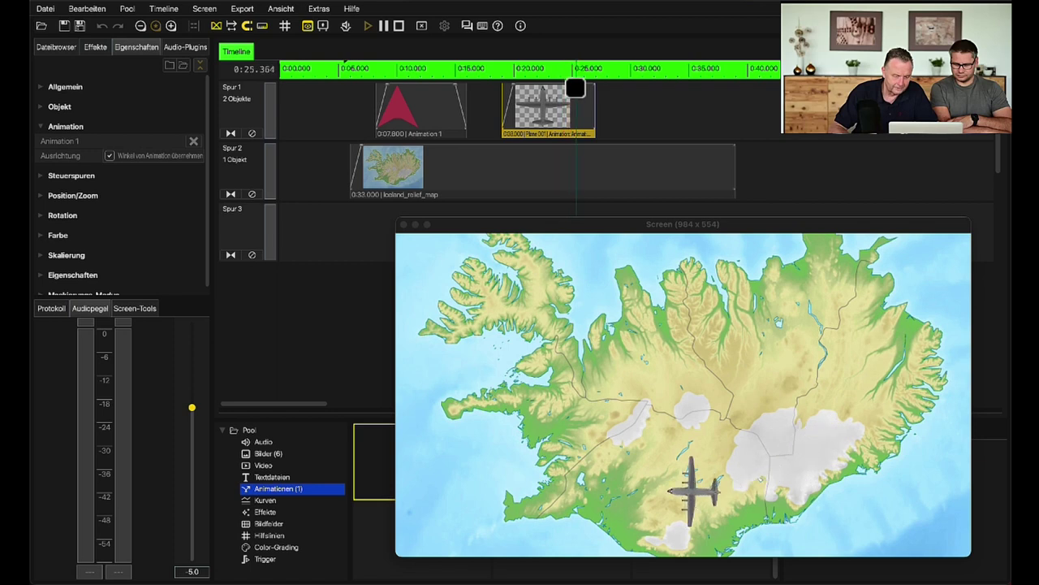
key("space")
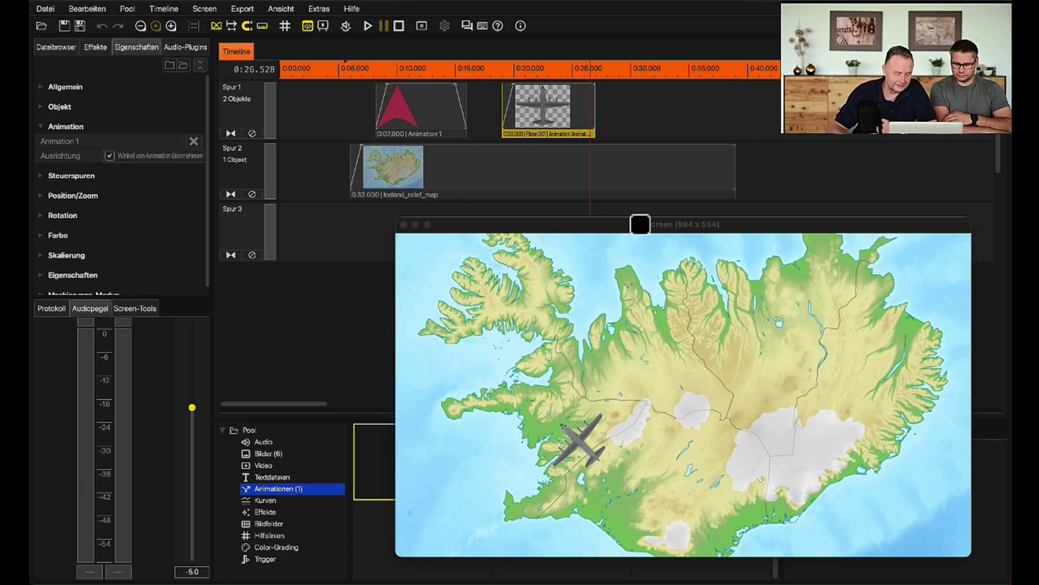
Delete the Animation 1 route arrow clip from Spur 1, keeping the plane and map clips
left_click(423, 68)
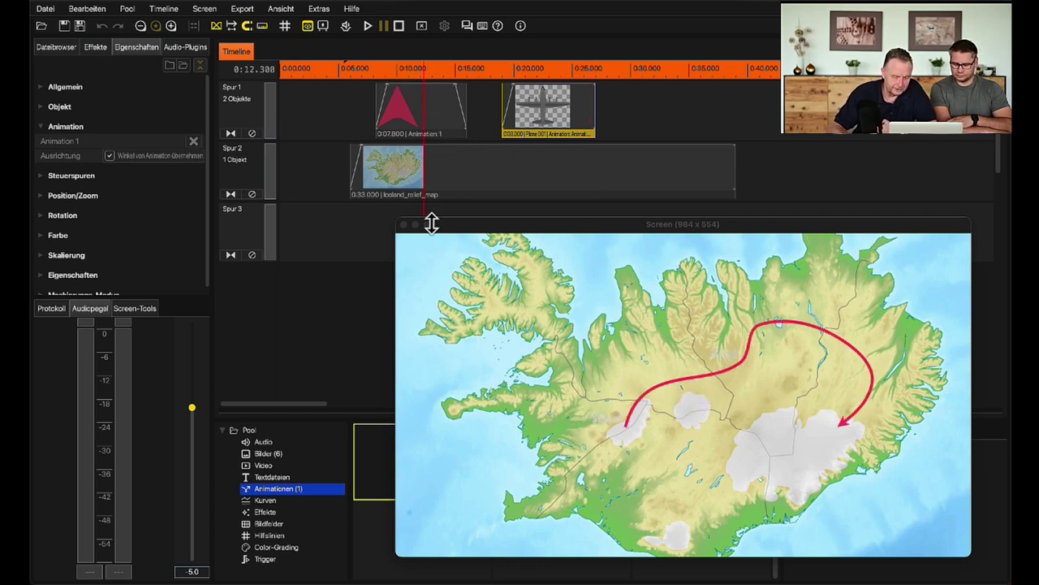
left_click(421, 131)
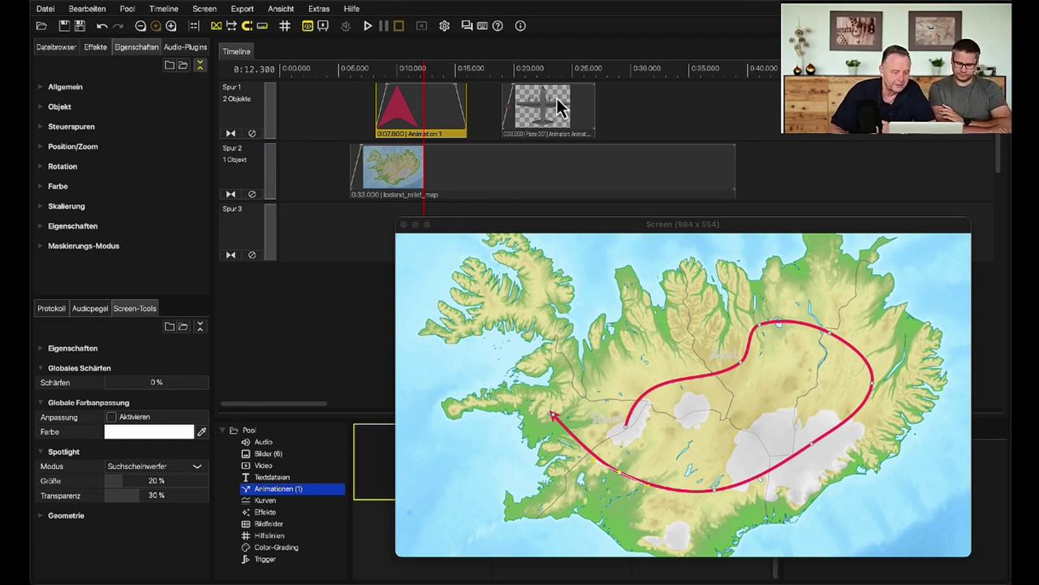
scroll(557, 106, "right", 3)
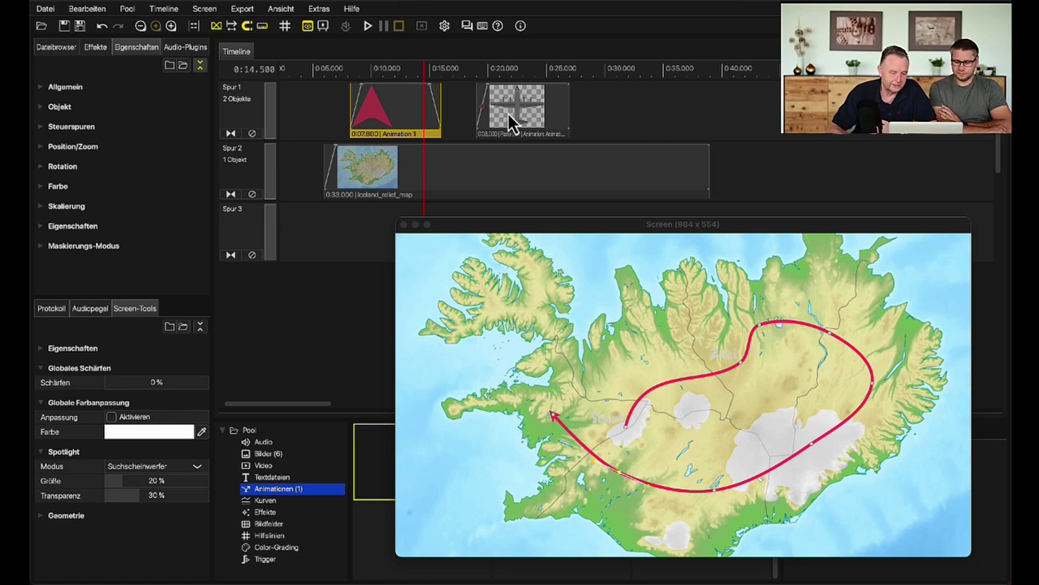
scroll(511, 121, "right", 5)
scroll(511, 114, "left", 9)
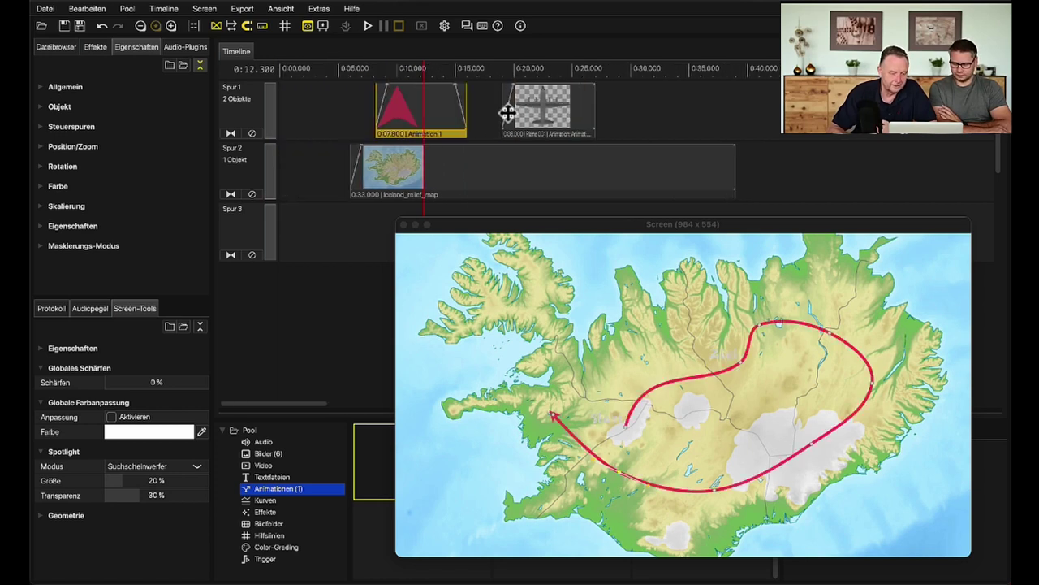
right_click(432, 135)
left_click(481, 353)
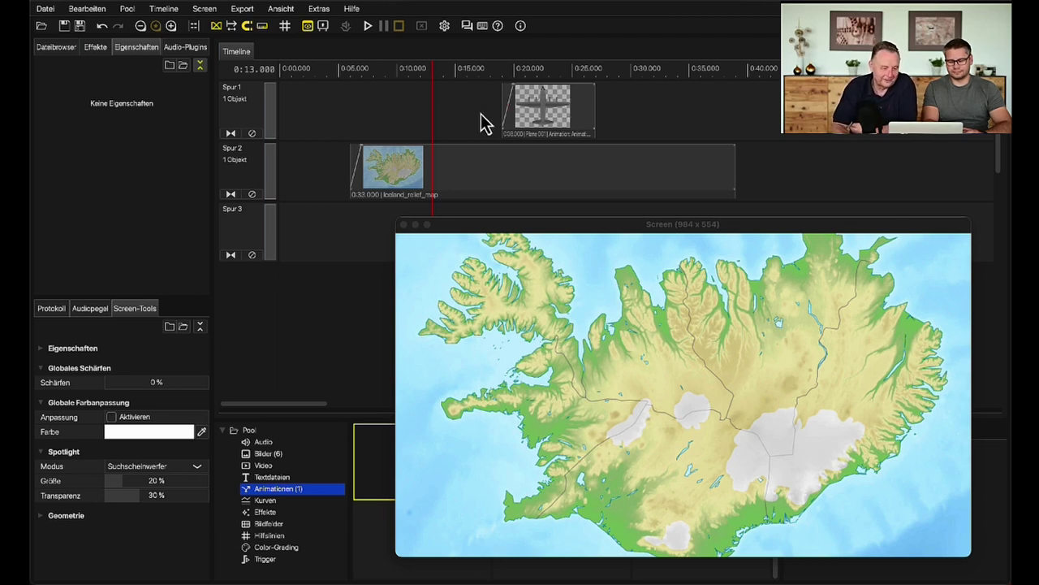
Open the recent project WX-Animation 002.wx, discarding the changes to Test 001.wx, and show its screen output window
left_click(46, 10)
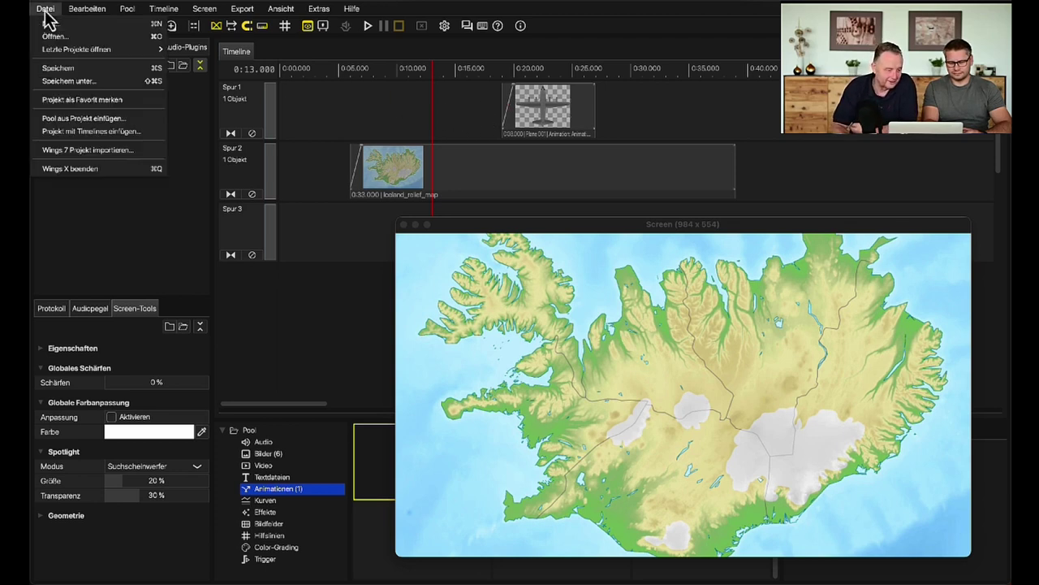
mouse_move(89, 50)
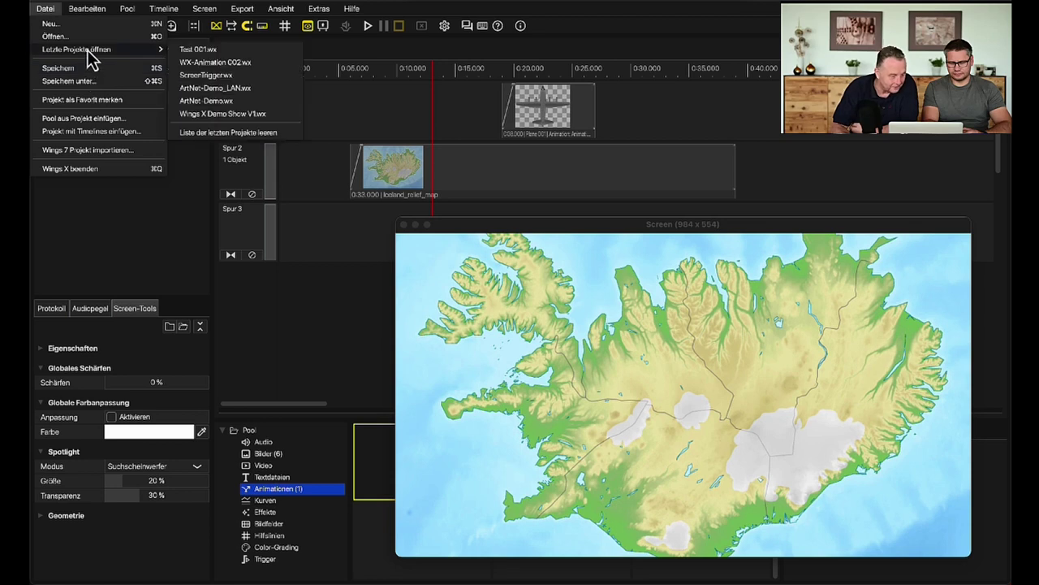
left_click(199, 64)
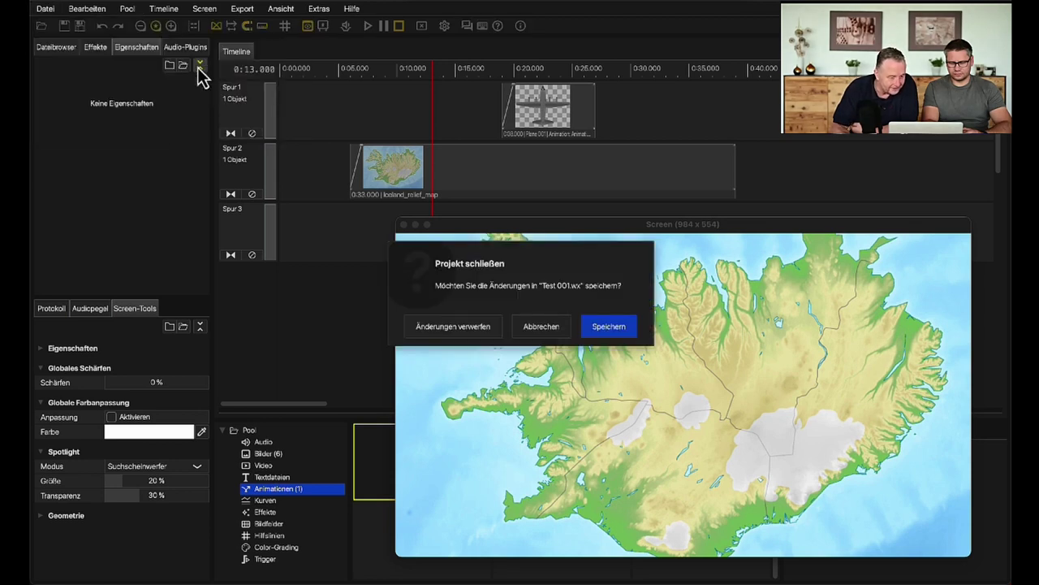
left_click(477, 328)
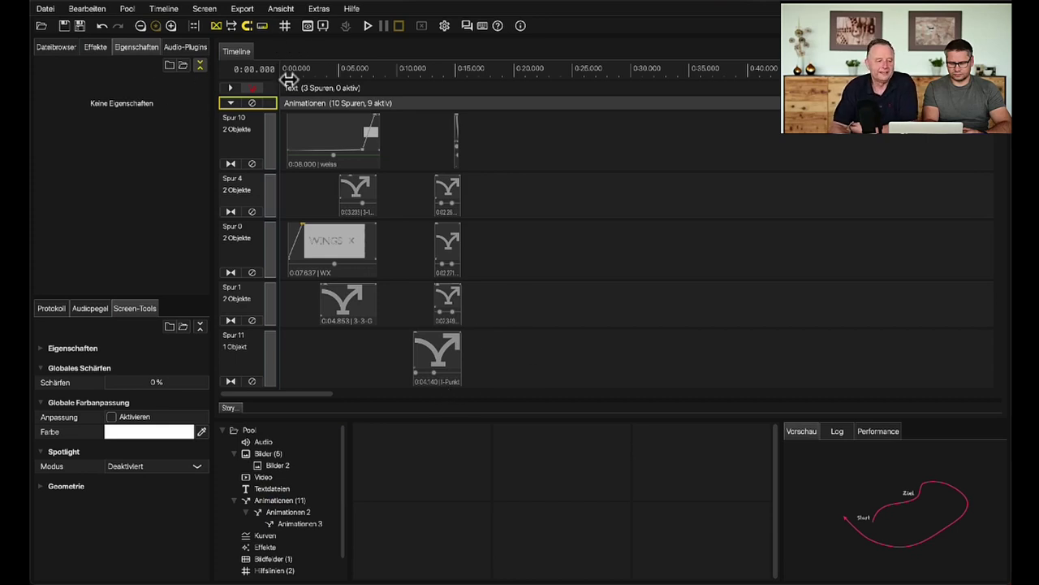
left_click(308, 27)
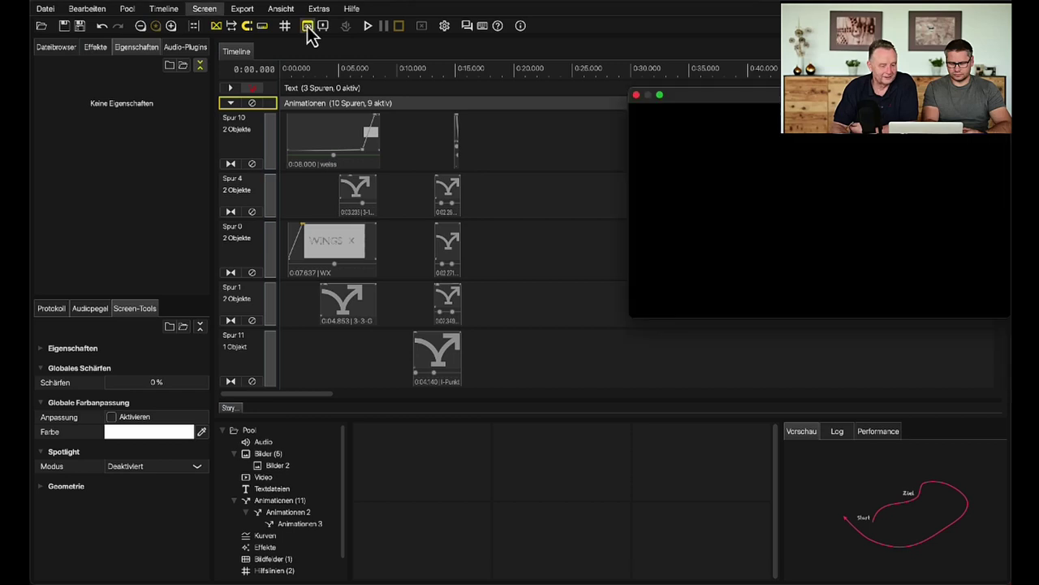
Reposition the screen output window beside the properties area and enlarge it to 1241 x 698
left_click_drag(694, 99, 392, 145)
left_click_drag(706, 368, 1007, 549)
left_click_drag(450, 139, 399, 153)
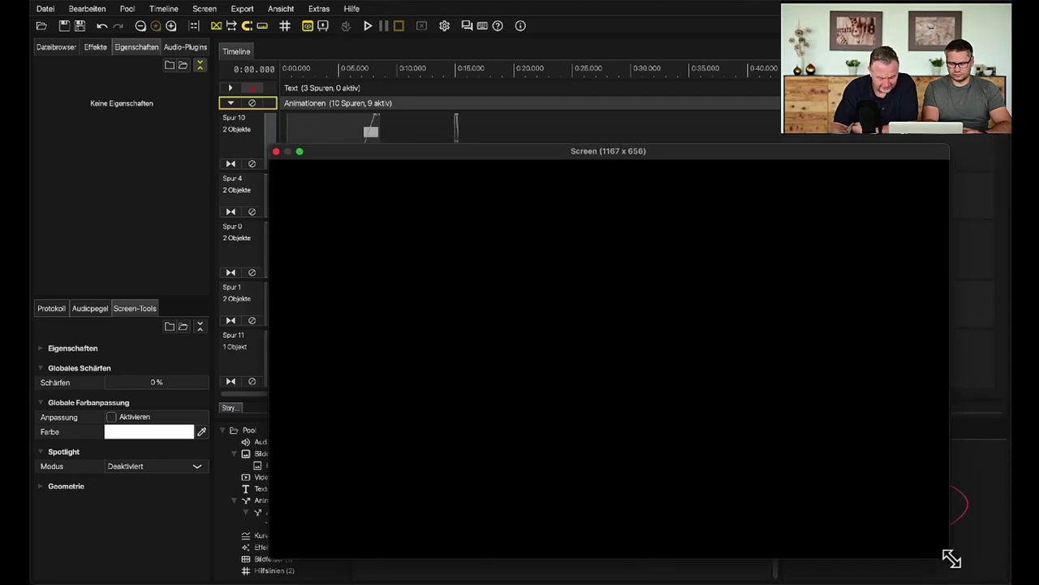
left_click_drag(949, 559, 989, 578)
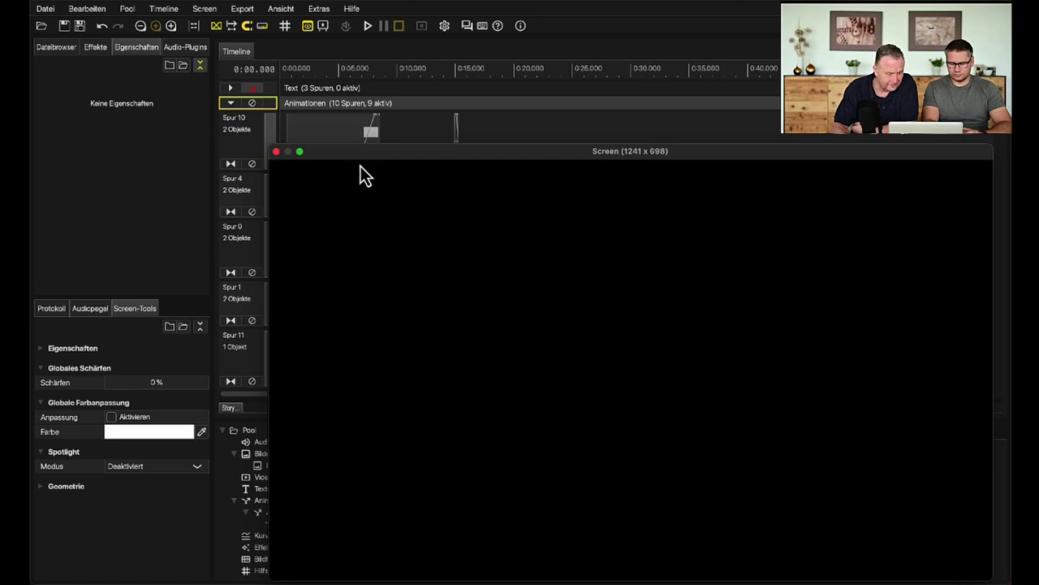
Play back the WX-Animation 002.wx timeline from the start to watch the path animations in the screen output
left_click(272, 70)
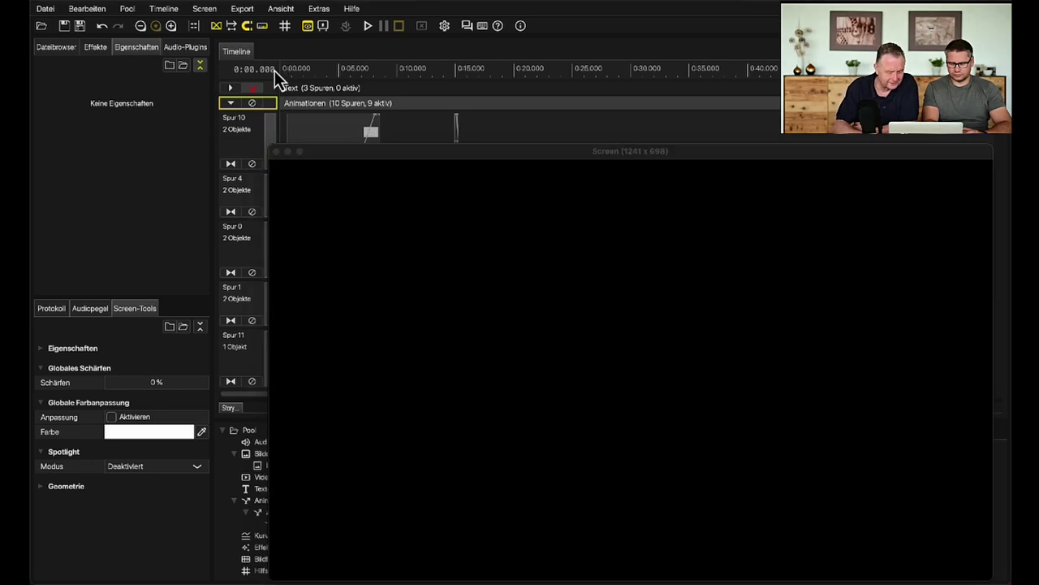
key("space")
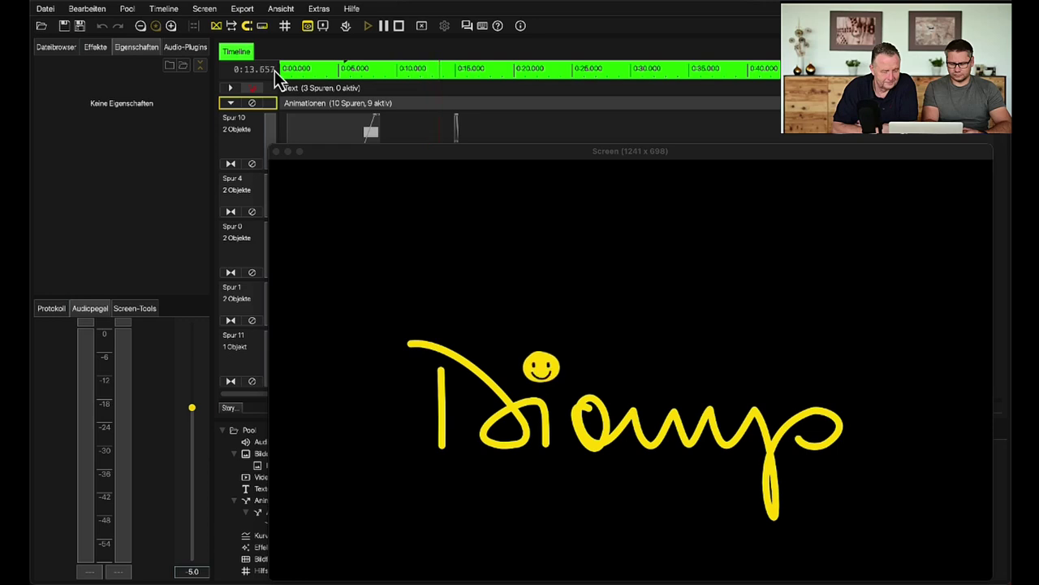
key("space")
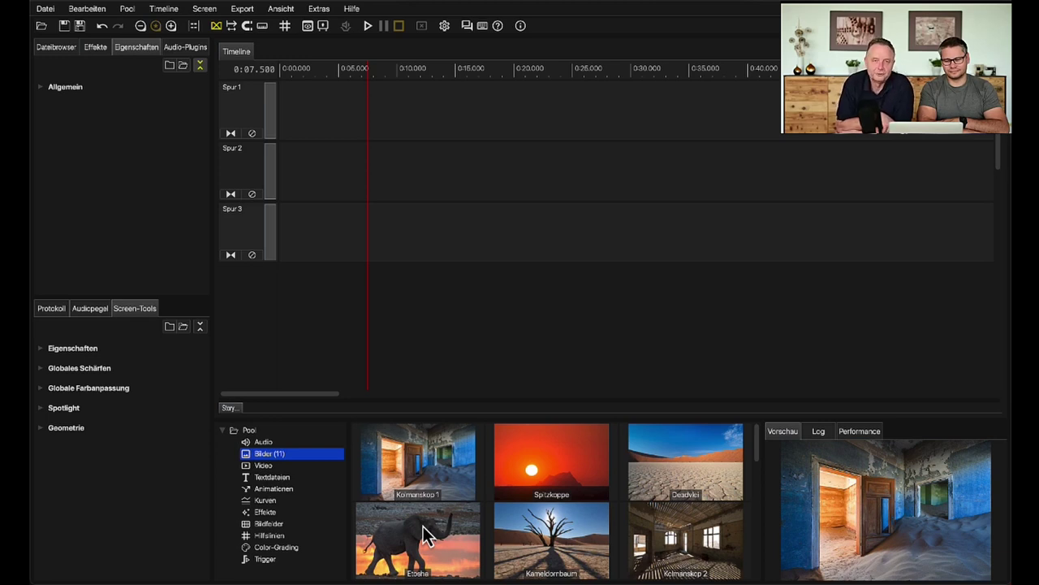
Add the Deadvlei image to Spur 1 at 0:11.500 and show its Farbe setting together with the screen output window
left_click_drag(684, 461, 475, 145)
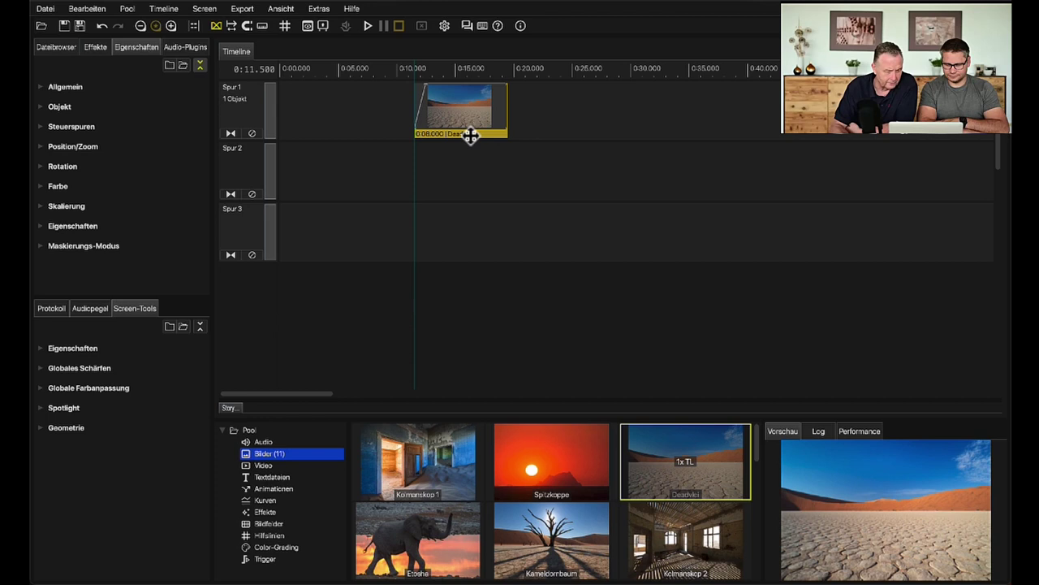
left_click(471, 136)
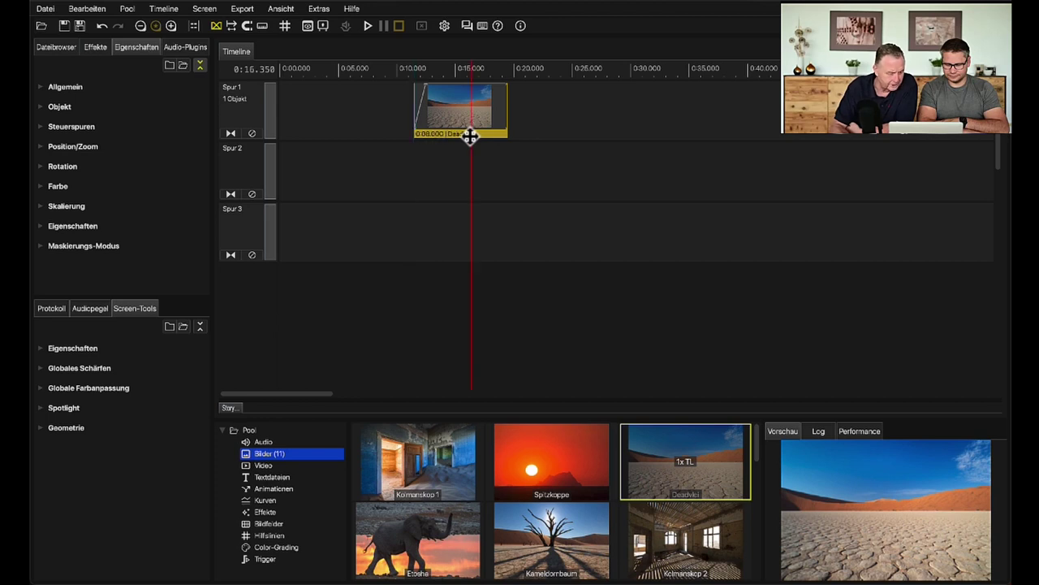
left_click(41, 187)
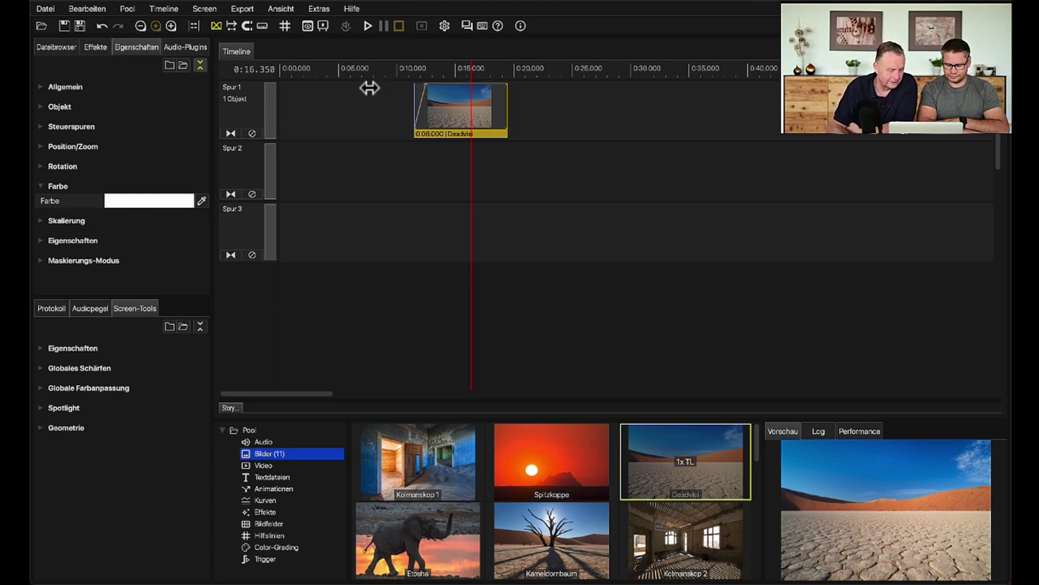
left_click(308, 27)
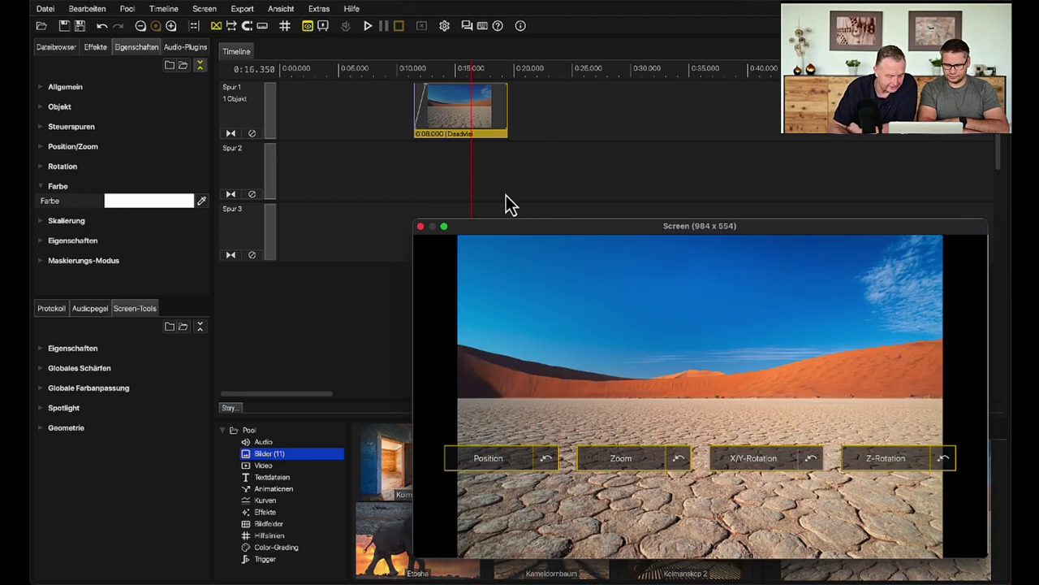
Try tinting the Deadvlei clip with red #B63737 and reset its colour to white #FFFFFF, with the playhead at 0:15.200
left_click(451, 168)
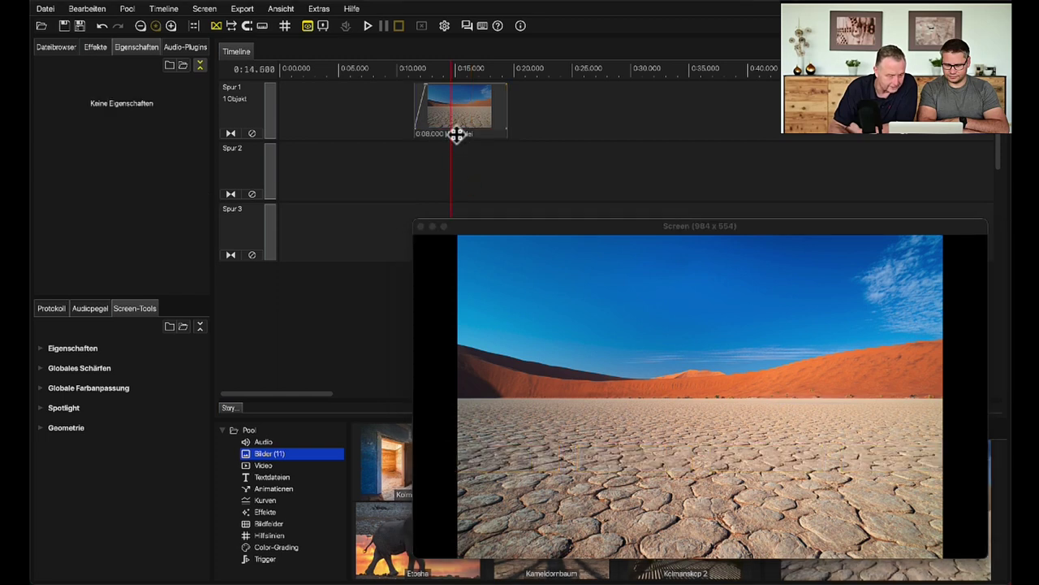
left_click(457, 132)
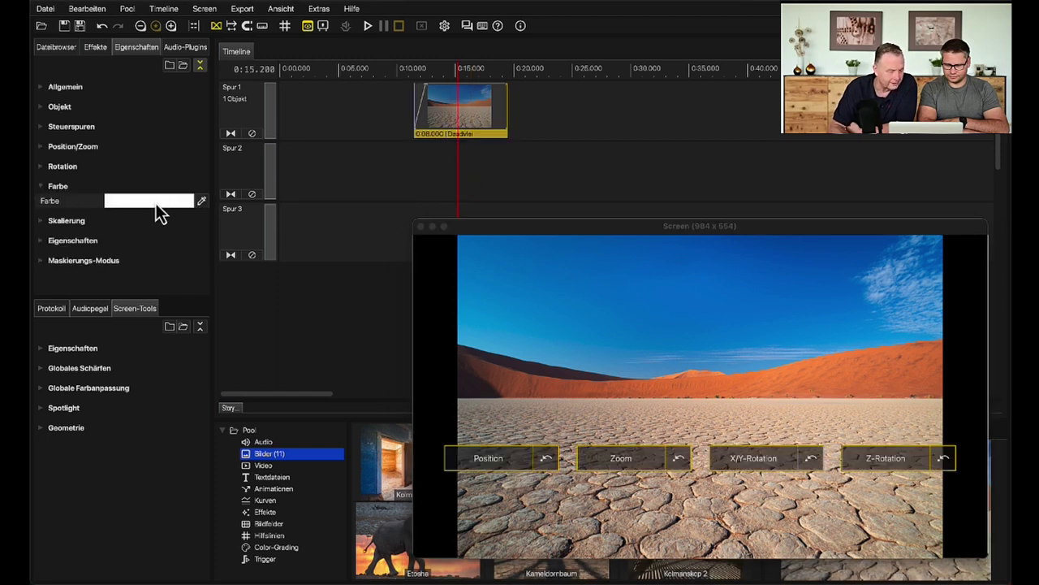
left_click(151, 200)
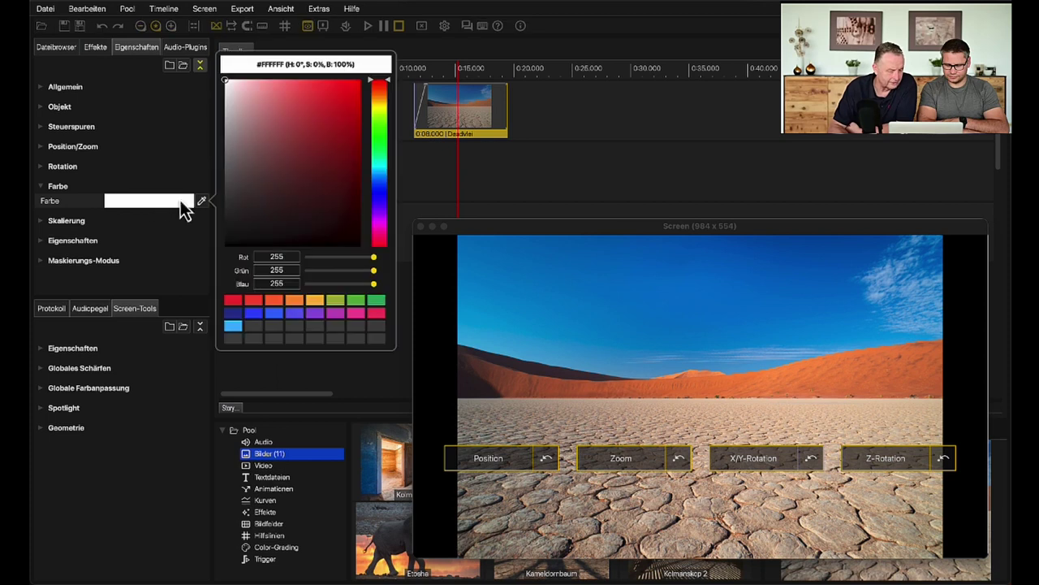
left_click(291, 109)
mouse_move(292, 109)
left_mouse_down()
mouse_move(289, 174)
mouse_move(320, 127)
left_mouse_up()
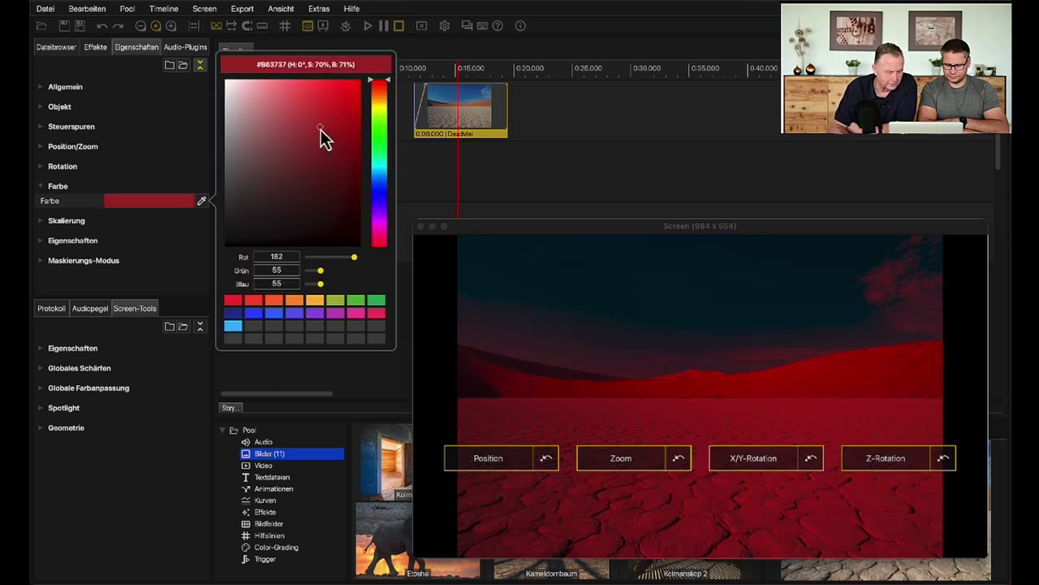
left_click(226, 79)
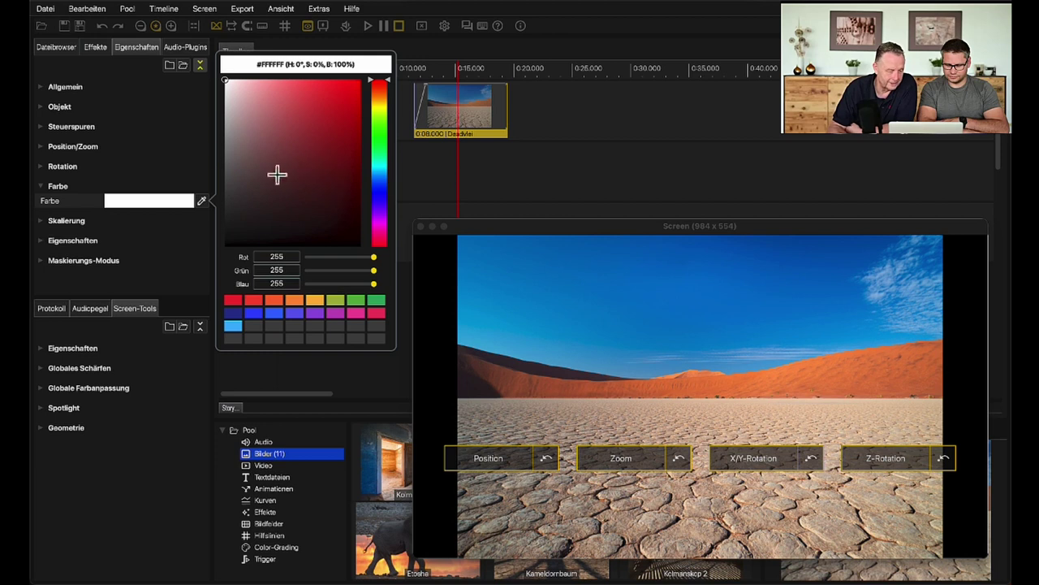
left_click(184, 143)
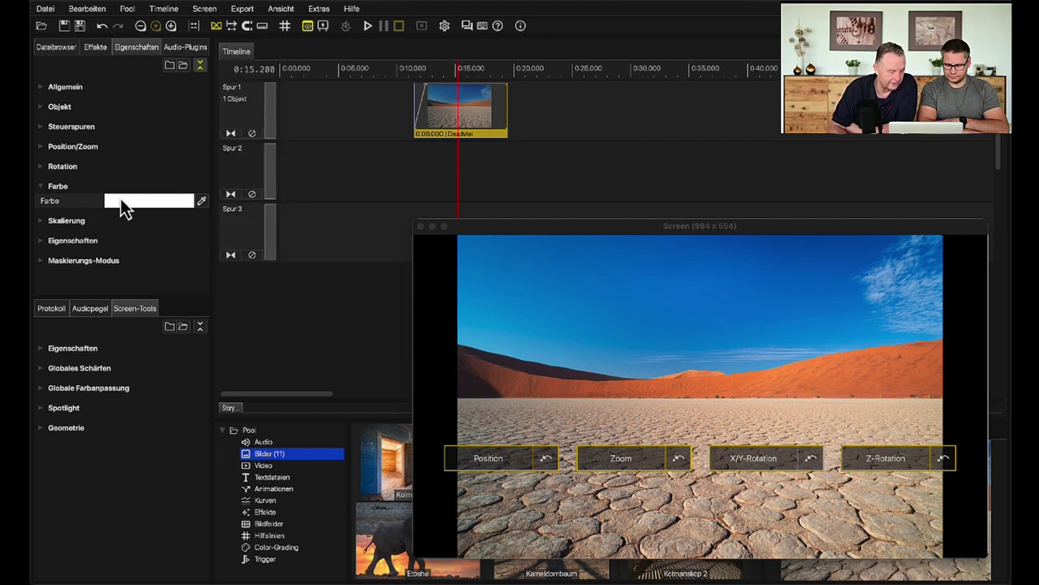
Tint the Deadvlei clip by sampling colours from elsewhere on screen with the colour eyedropper, including the pool images
left_click(202, 202)
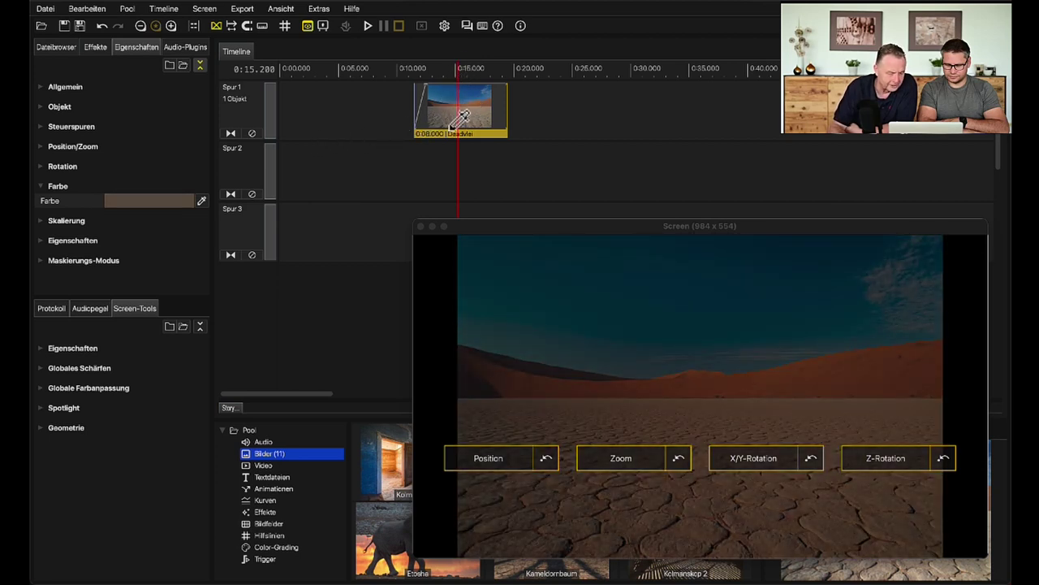
left_click(459, 158)
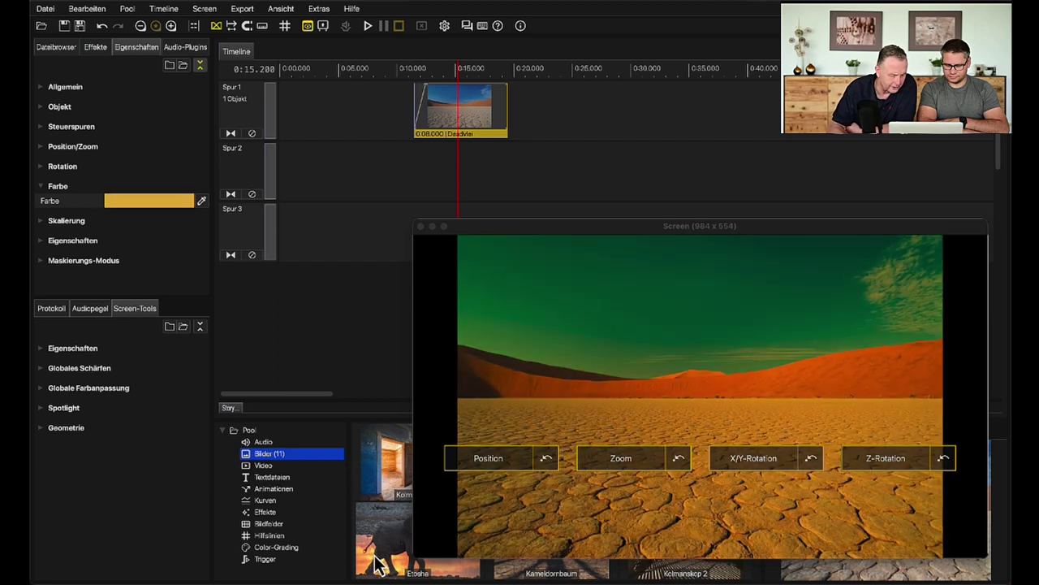
left_click(374, 475)
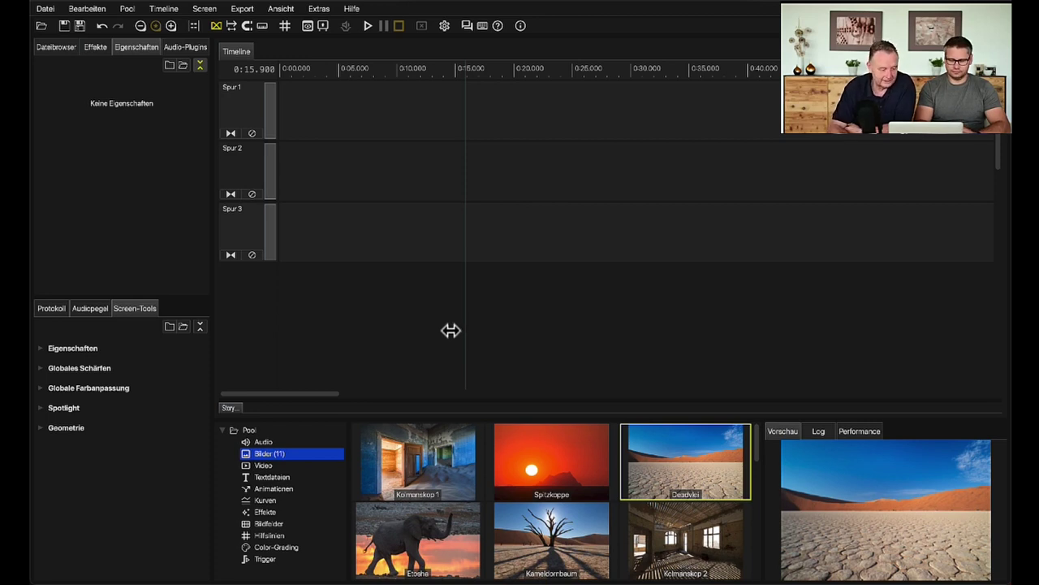
Examine the Protokoll, Audiopegel and Screen-Tools areas, including the screen size under Eigenschaften and the Globales Schärfen setting
left_click(91, 311)
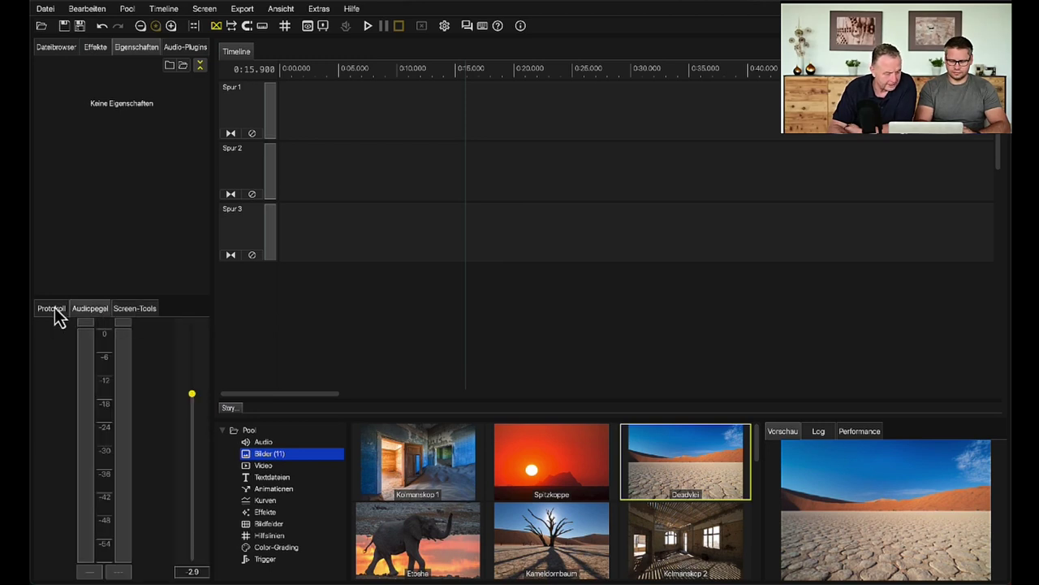
left_click(54, 307)
left_click(99, 309)
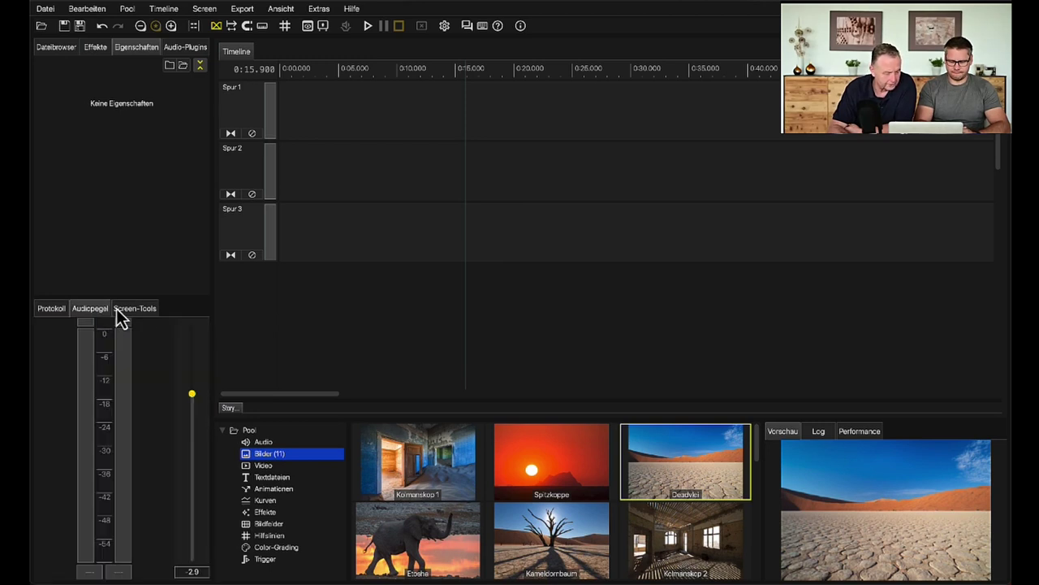
left_click(135, 309)
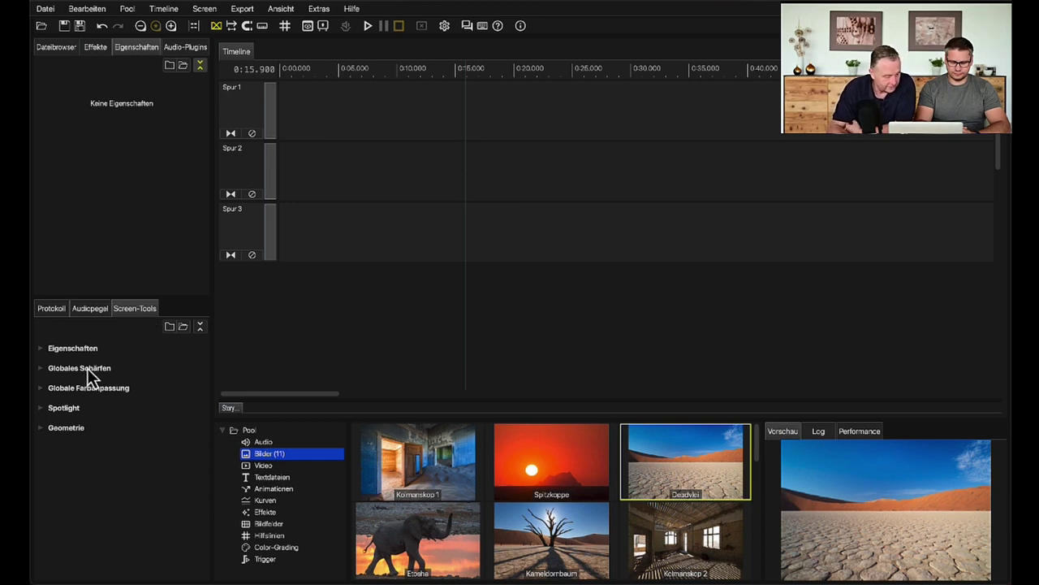
left_click(40, 350)
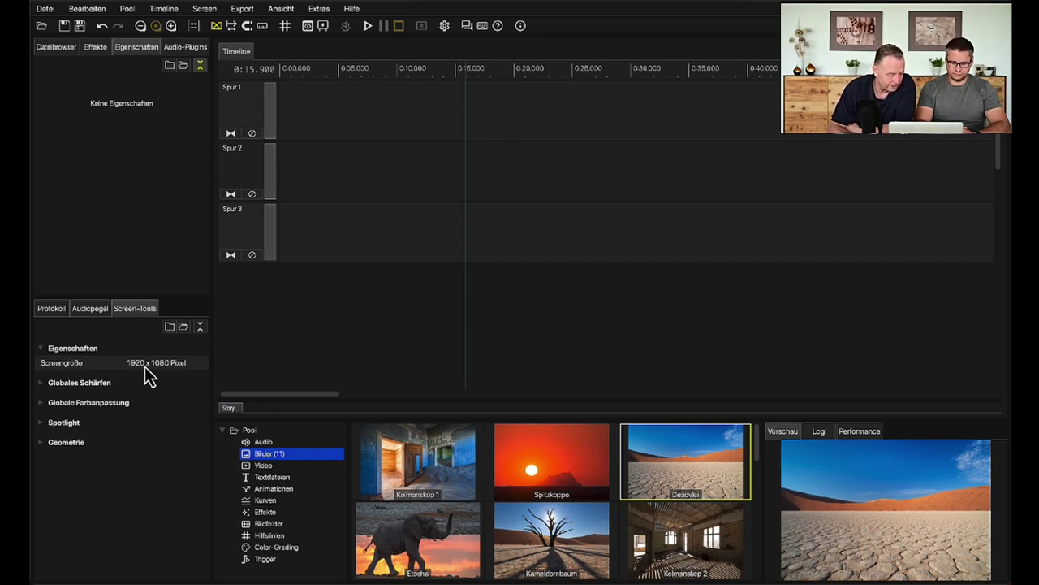
left_click(42, 351)
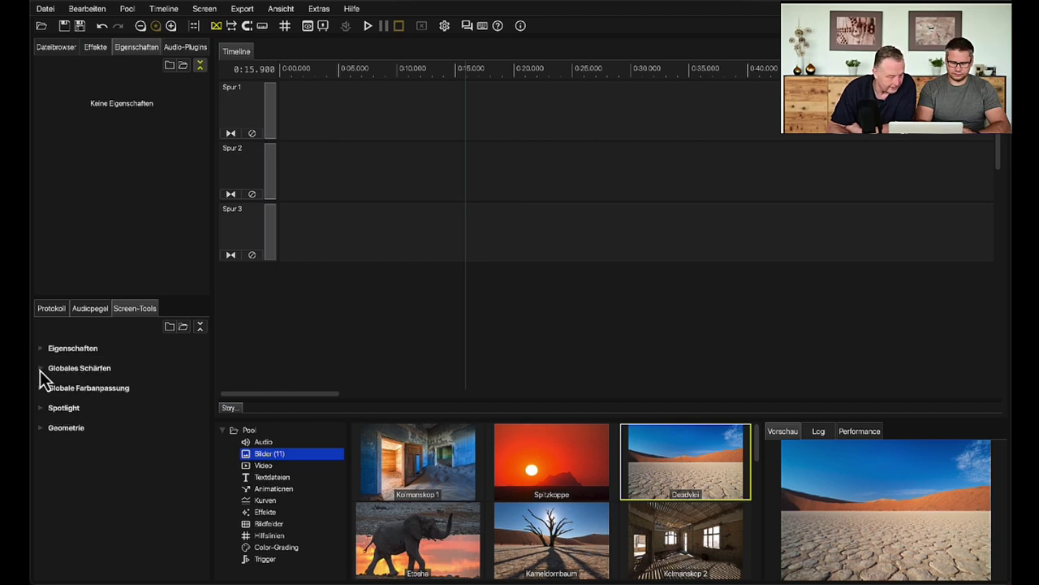
left_click(41, 369)
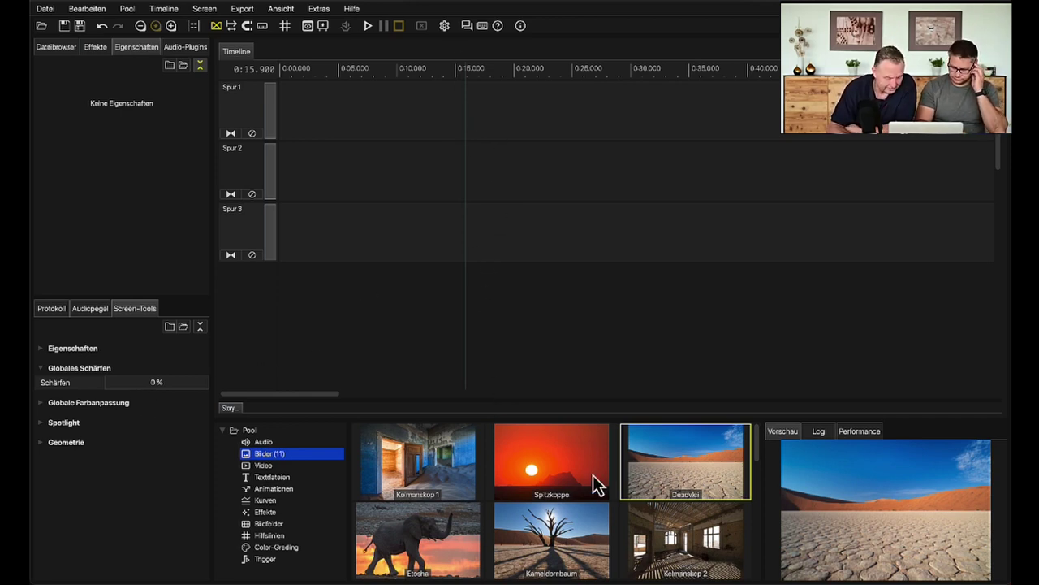
Place the Deadvlei image on Spur 1, extend its duration to 14.9 seconds, and show the screen output window
left_click_drag(682, 470, 353, 121)
left_click_drag(449, 121, 528, 121)
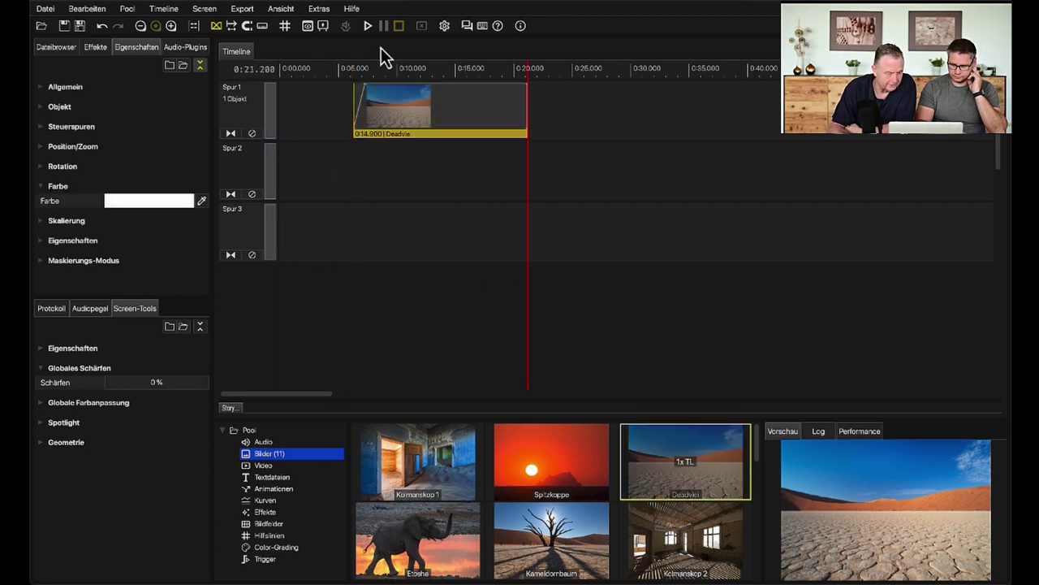
left_click(308, 26)
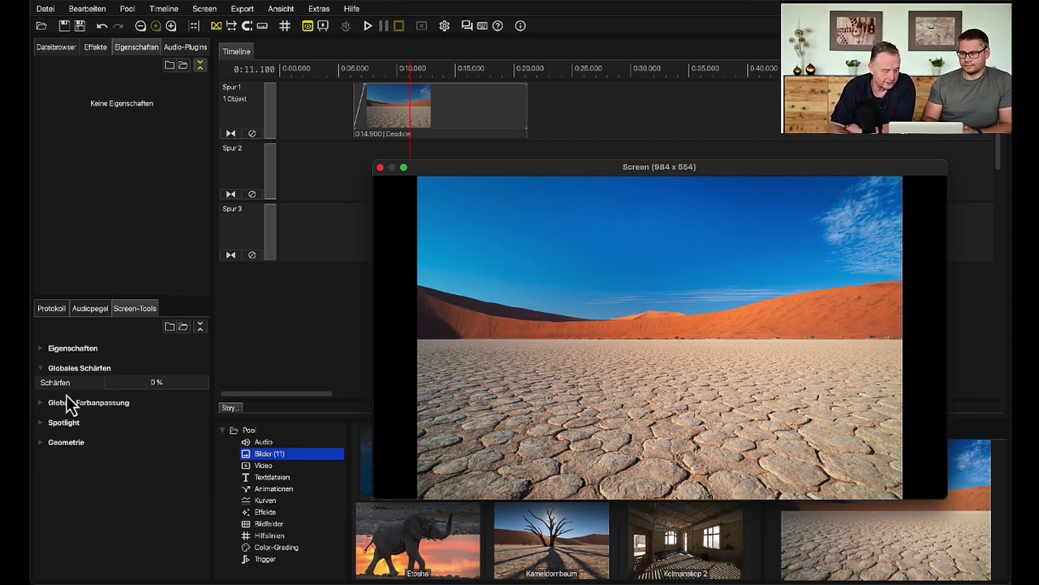
Raise the global sharpening to 100 % for comparison and reduce it to 35 %
left_click_drag(110, 387, 200, 388)
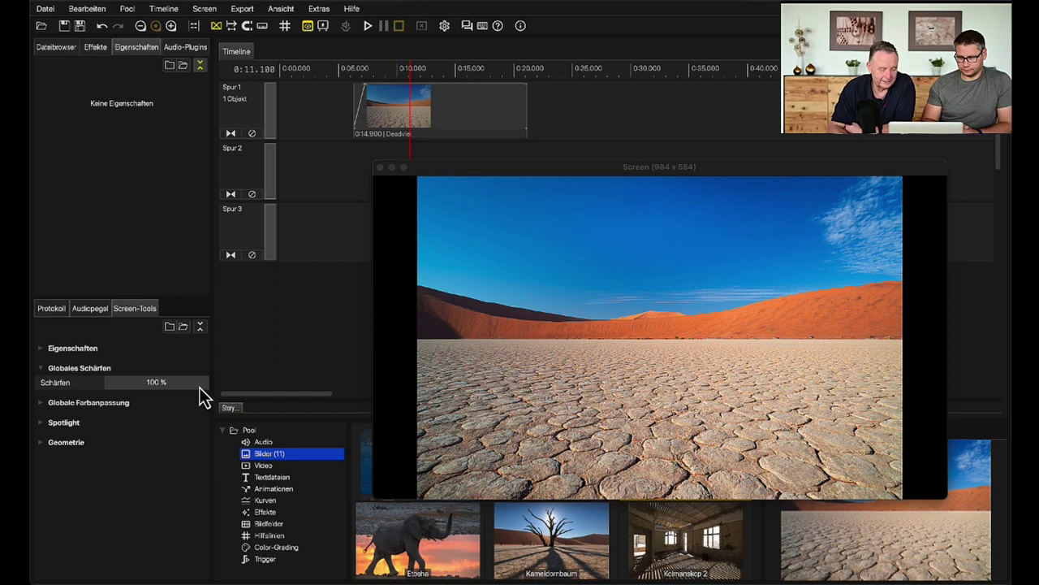
left_click_drag(200, 386, 142, 386)
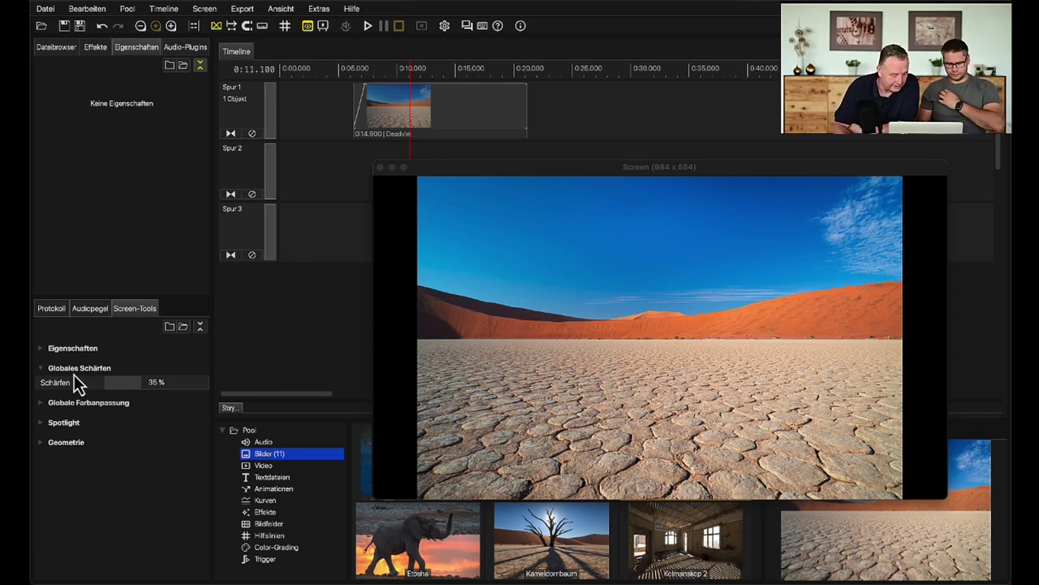
Apply a global colour adjustment in muted red (195, 111, 111), and deactivate the adjustment after viewing its effect
left_click(198, 326)
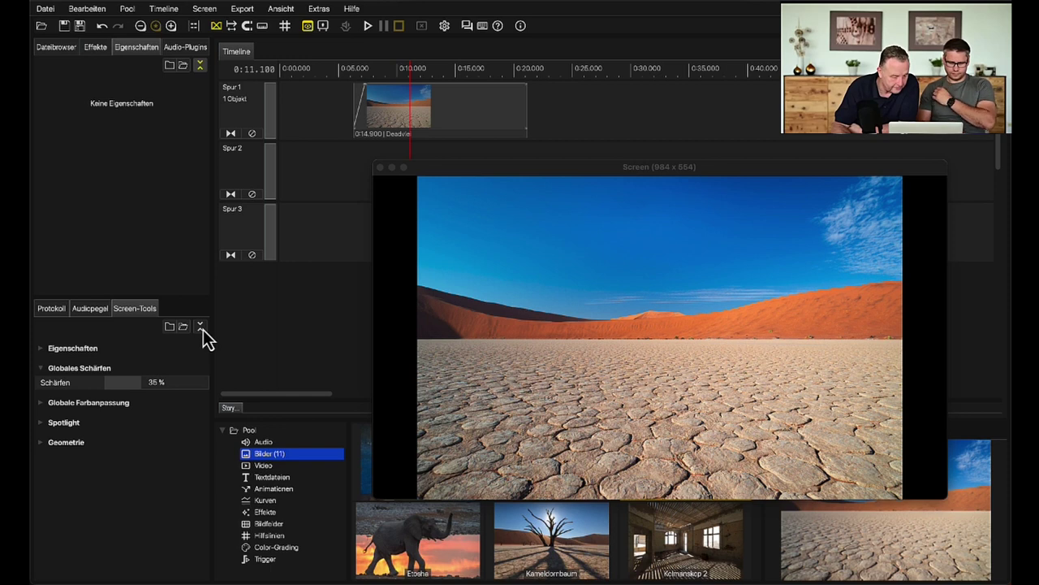
left_click(40, 403)
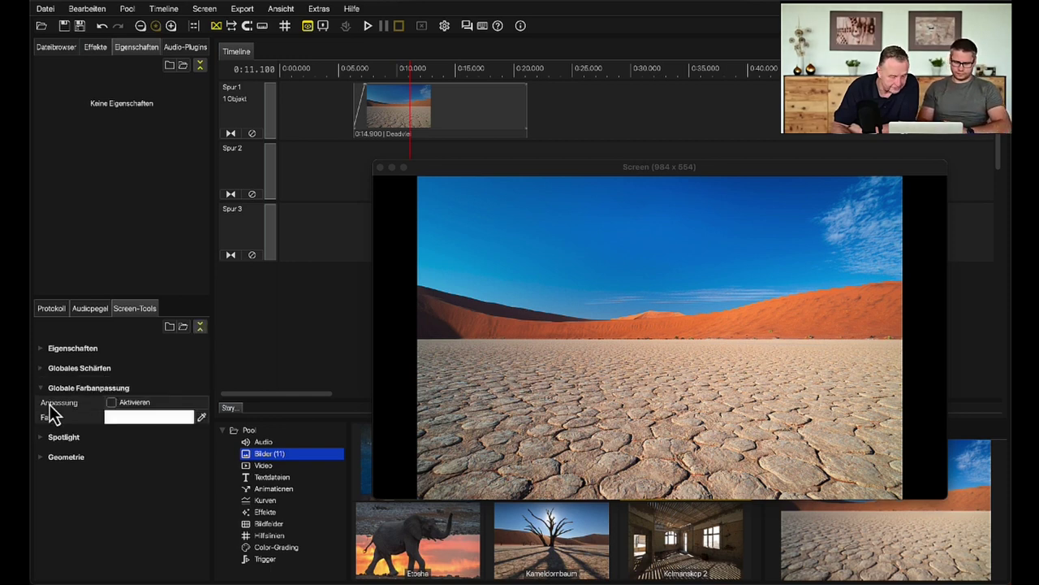
left_click(130, 417)
left_click_drag(254, 394, 283, 332)
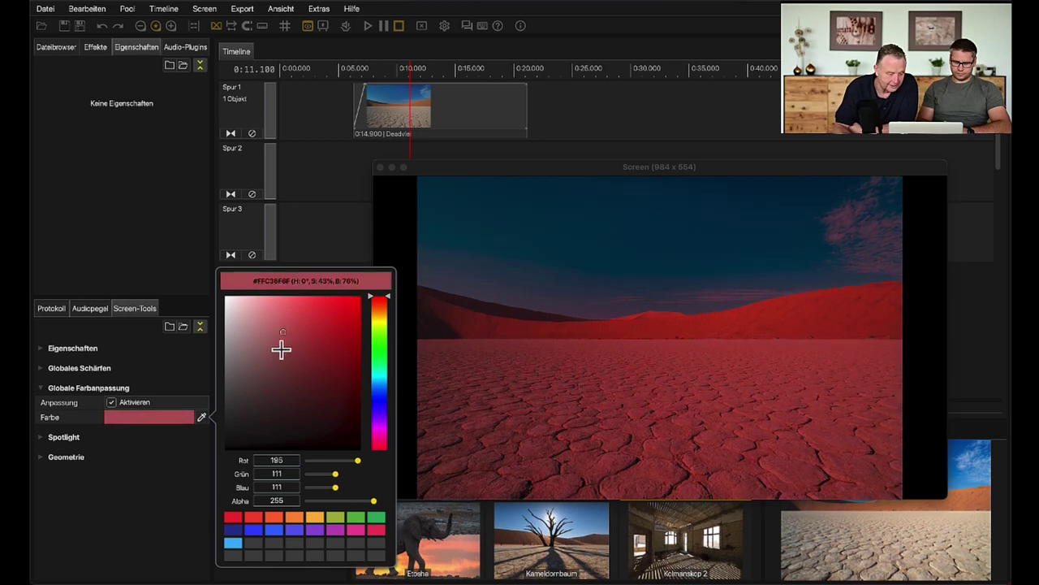
left_click(113, 404)
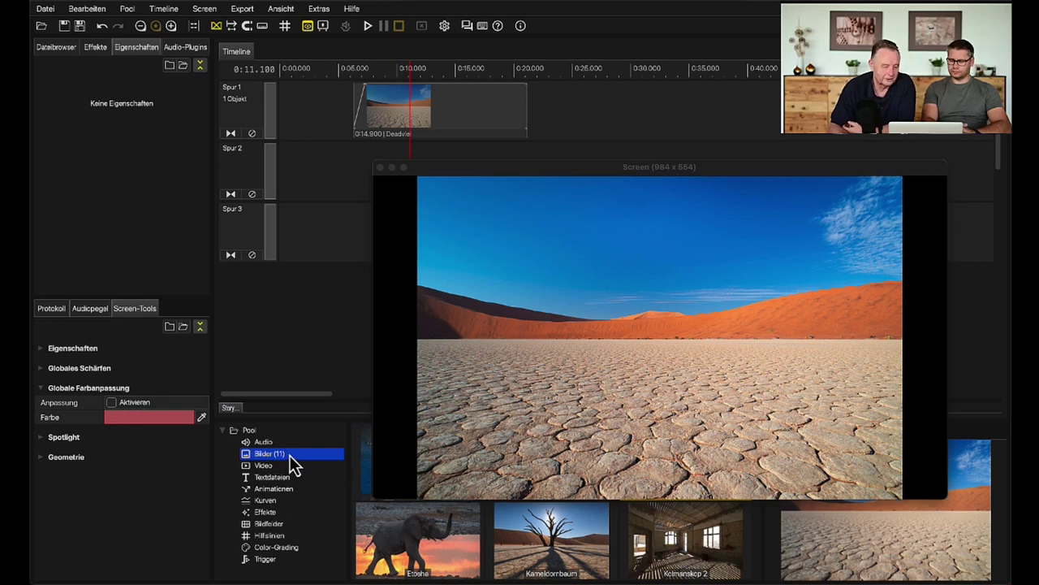
left_click(42, 388)
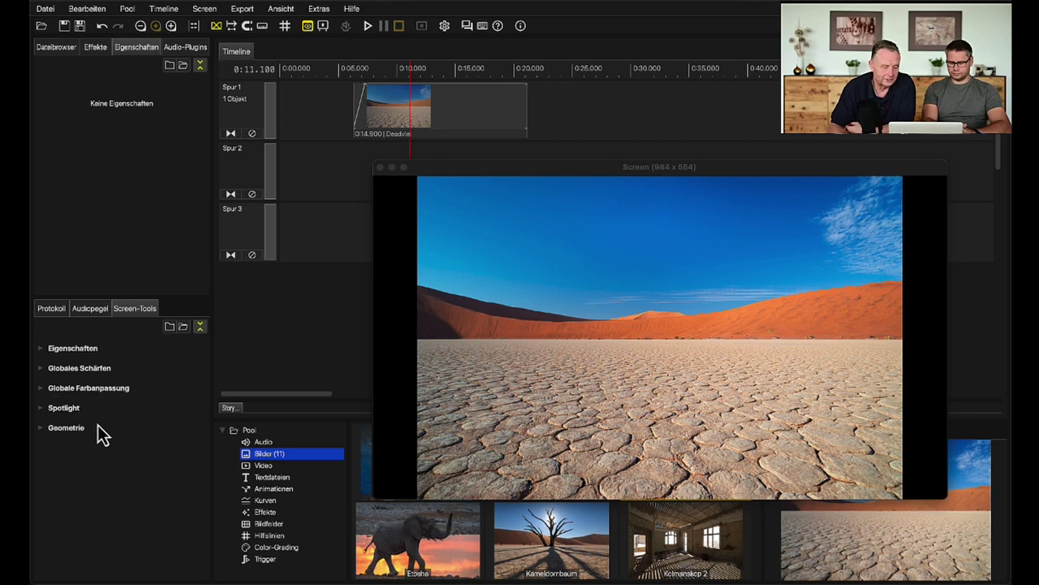
Set the Spotlight mode in the Screen-Tools to Suchscheinwerfer with a Größe of 40 %
left_click(41, 408)
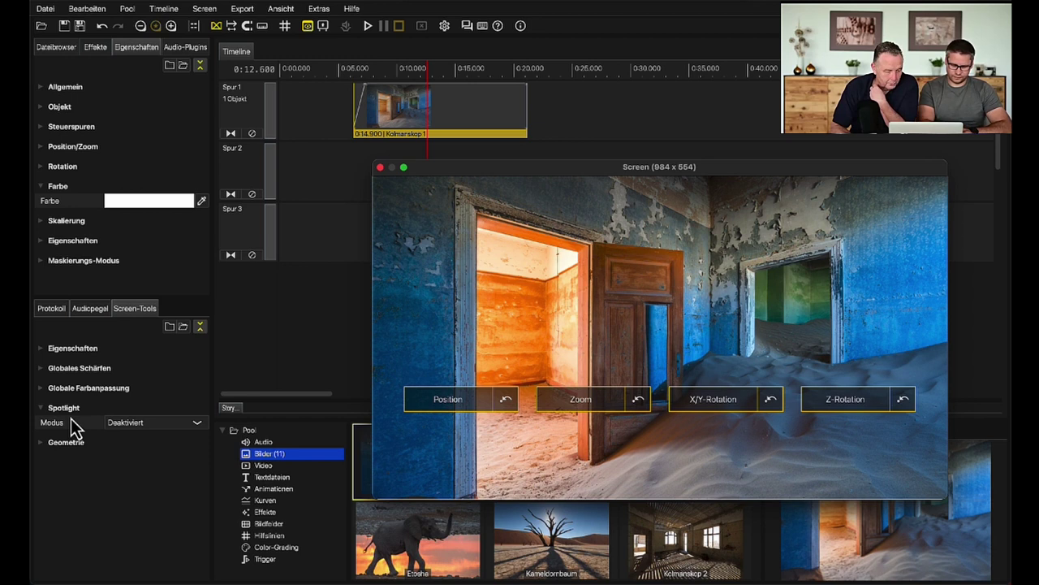
left_click(404, 157)
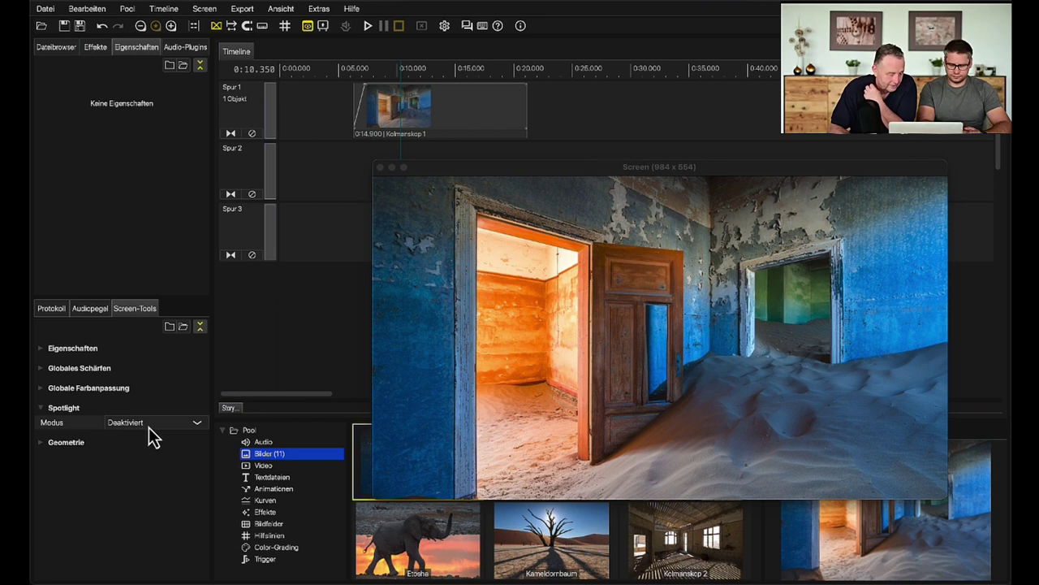
left_click(197, 423)
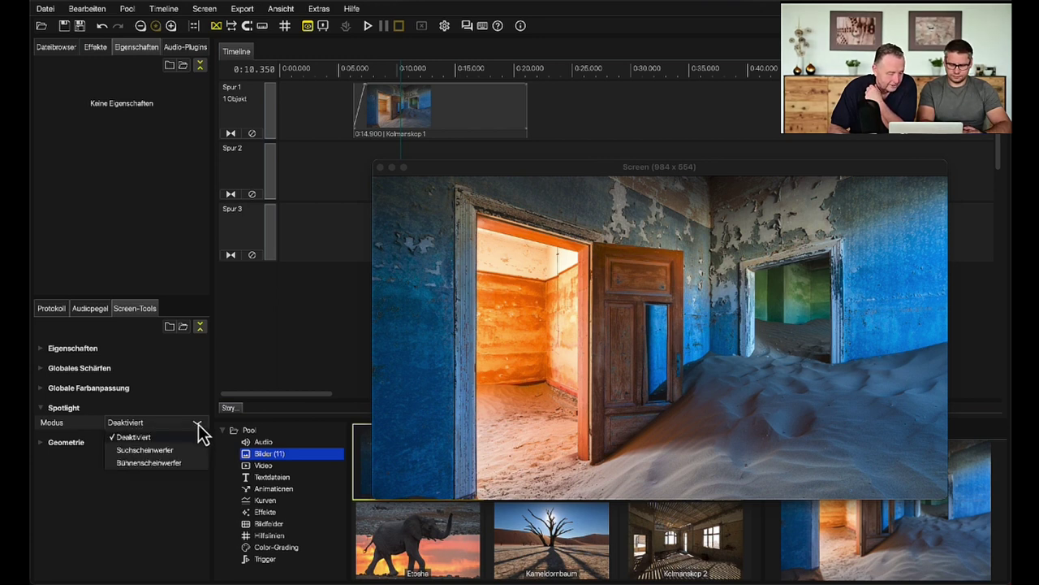
left_click(159, 450)
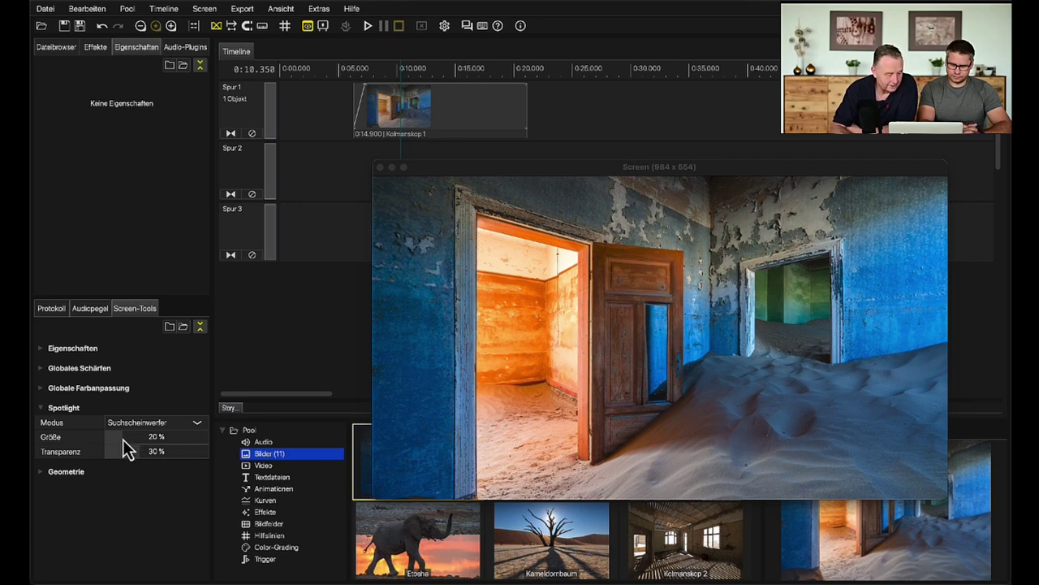
left_click_drag(123, 440, 187, 451)
scroll(166, 455, "down", 10)
scroll(163, 438, "up", 4)
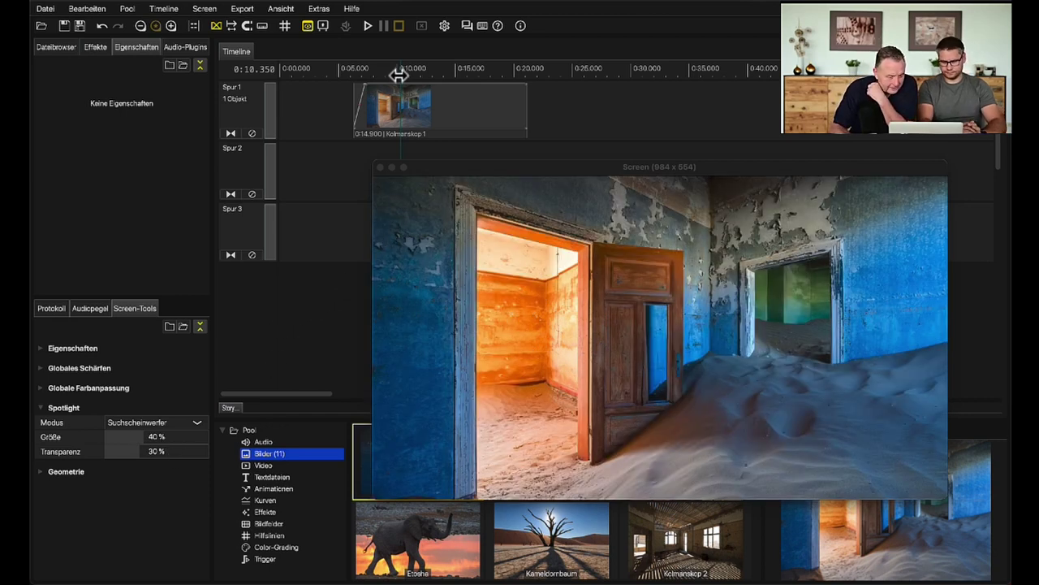
Play the timeline from 9.1 seconds and pause it to view the Suchscheinwerfer on the Kolmanskop 1 image
left_click_drag(399, 73, 385, 71)
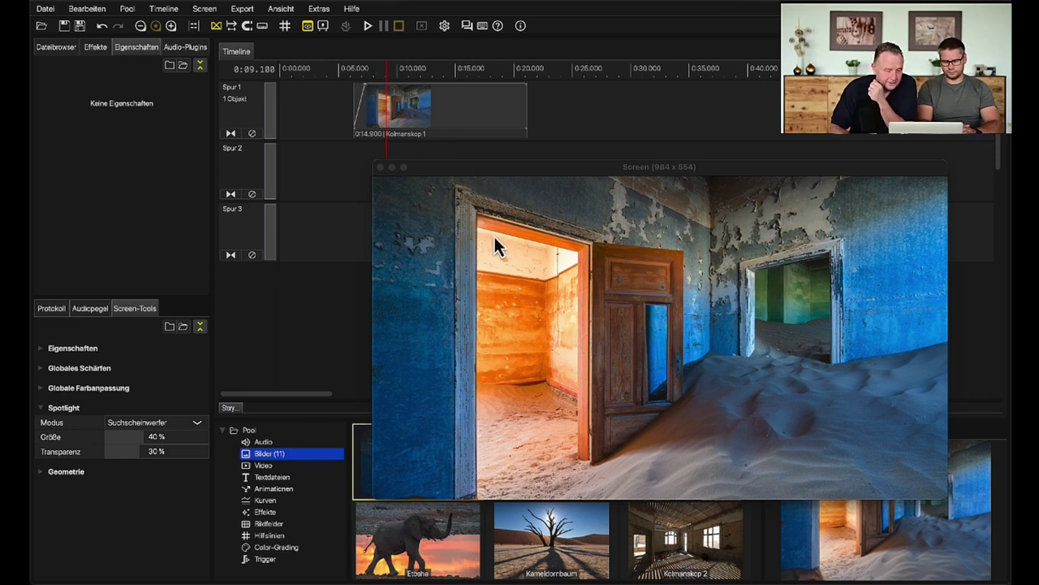
key("space")
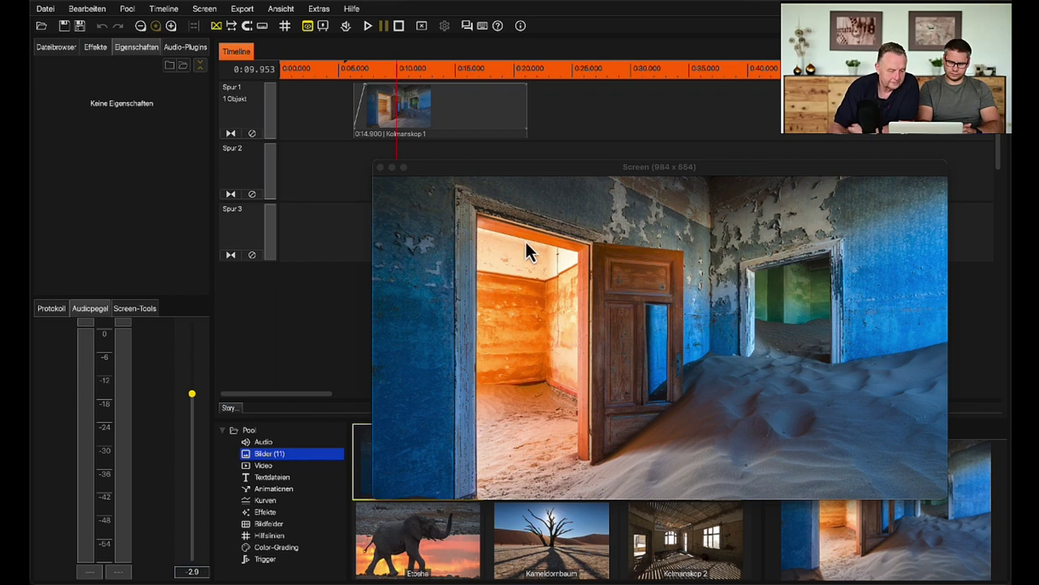
left_click(480, 252)
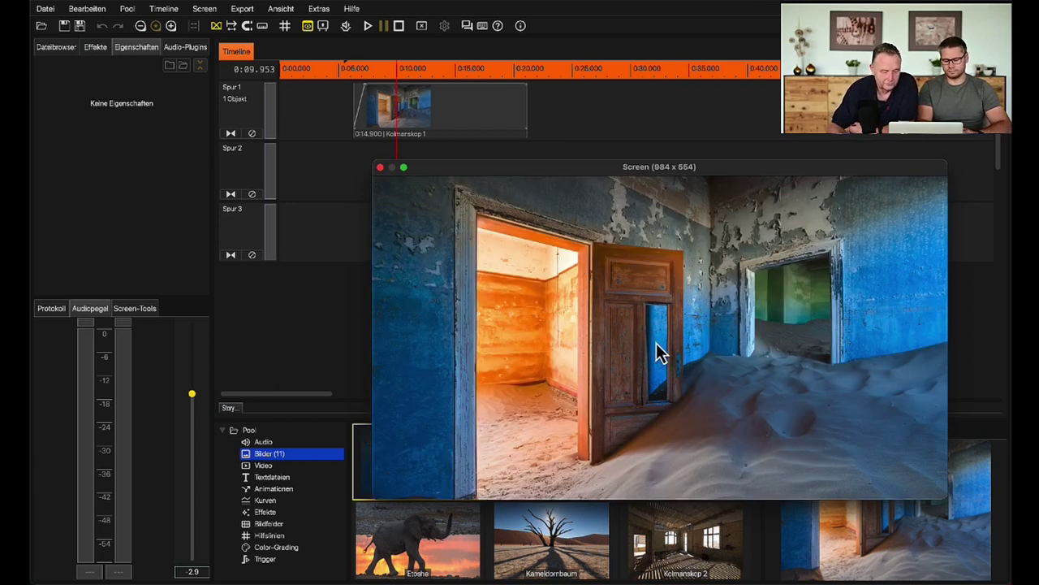
Change the spotlight to Bühnenscheinwerfer with a Größe of 36 % and a Helligkeit of 100 %
left_click(135, 308)
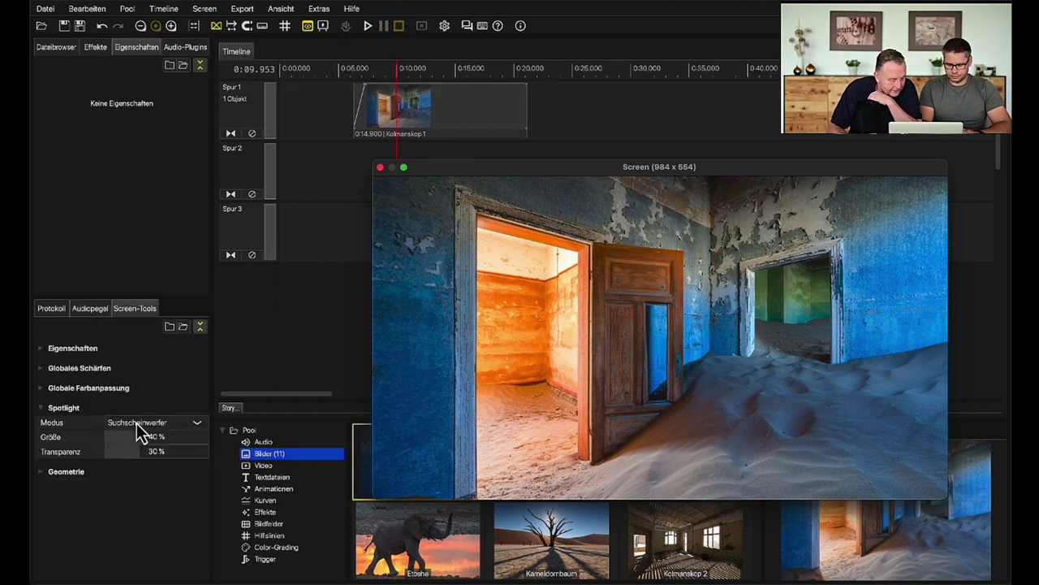
left_click(137, 423)
left_click(144, 463)
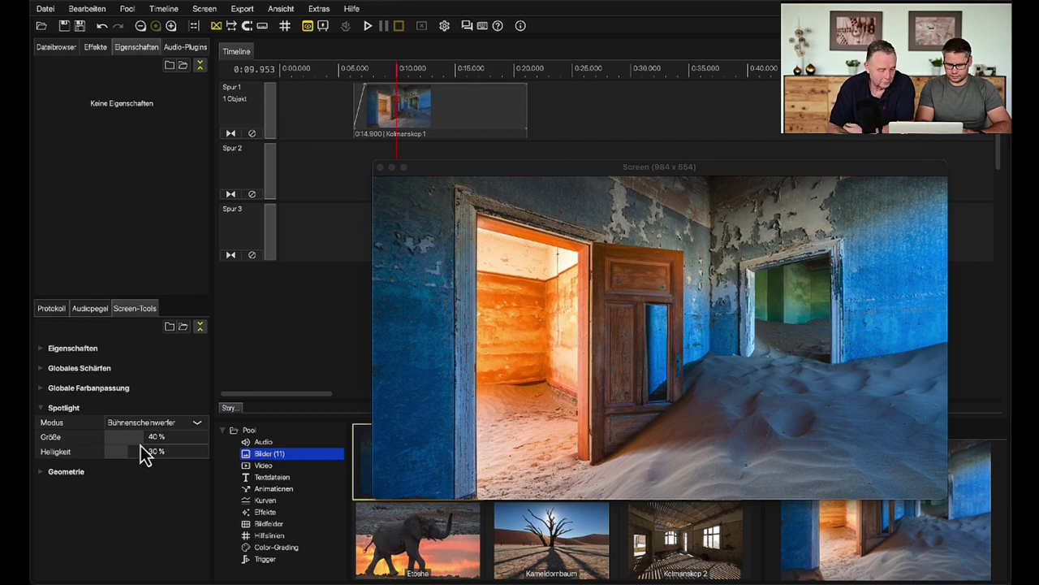
mouse_move(145, 440)
left_mouse_down()
mouse_move(132, 438)
mouse_move(162, 441)
mouse_move(139, 440)
mouse_move(152, 440)
mouse_move(137, 451)
mouse_move(229, 455)
mouse_move(129, 437)
mouse_move(178, 445)
mouse_move(139, 438)
left_mouse_up()
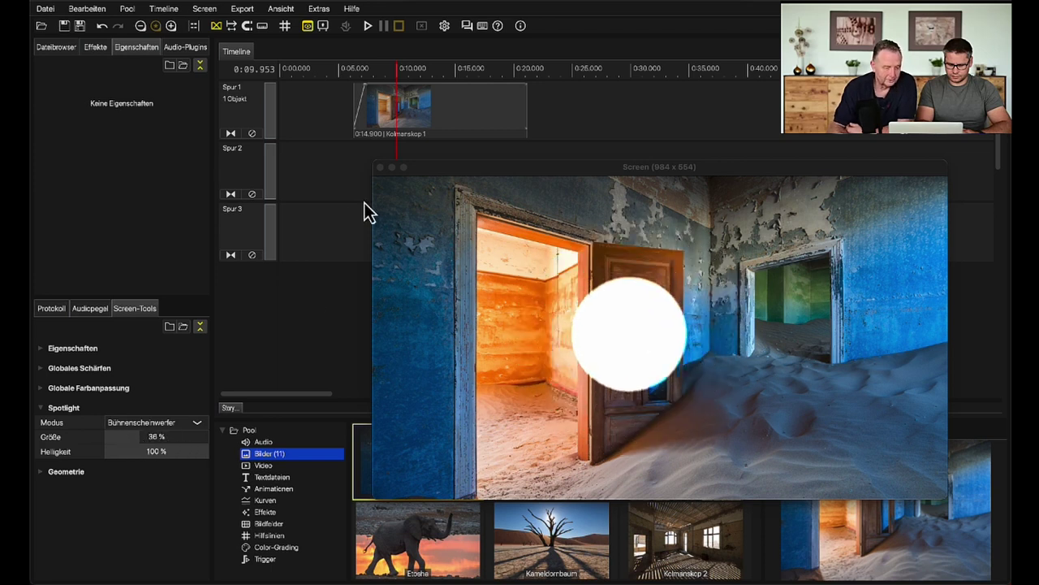
Play the timeline from about 8.35 seconds to view the Bühnenscheinwerfer on the image, and end playback
left_click(379, 72)
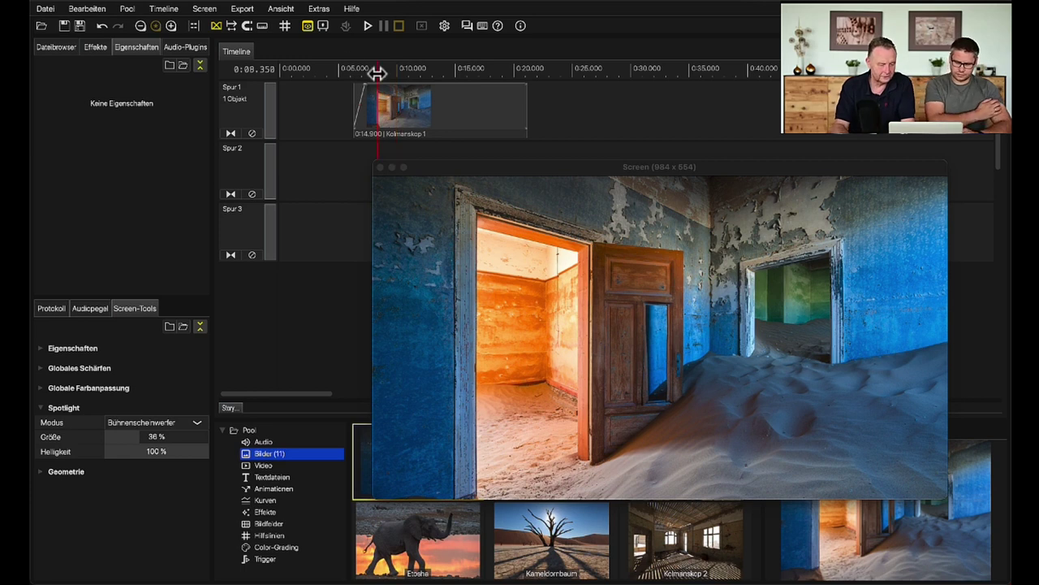
key("space")
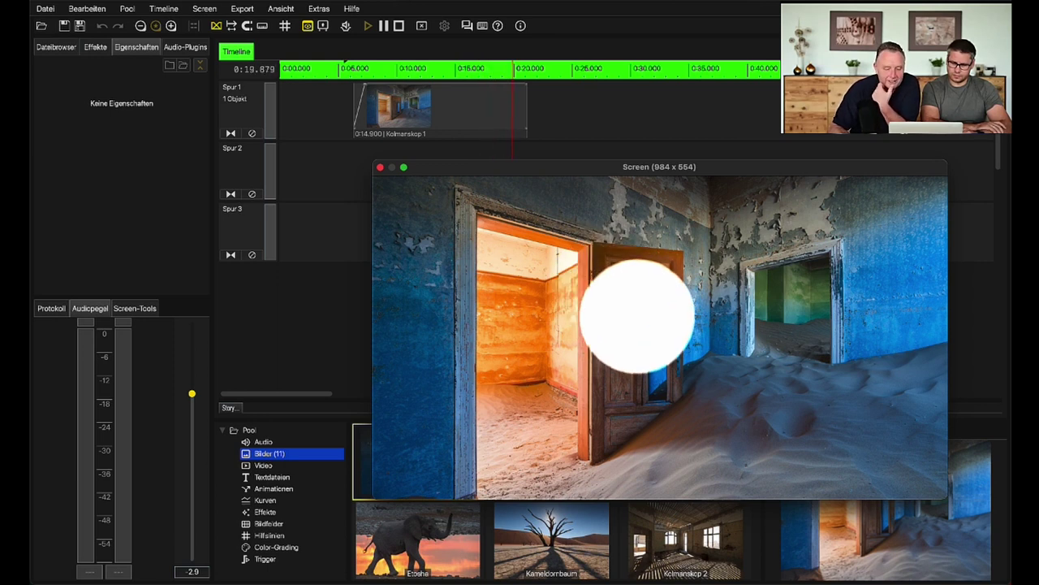
key("space")
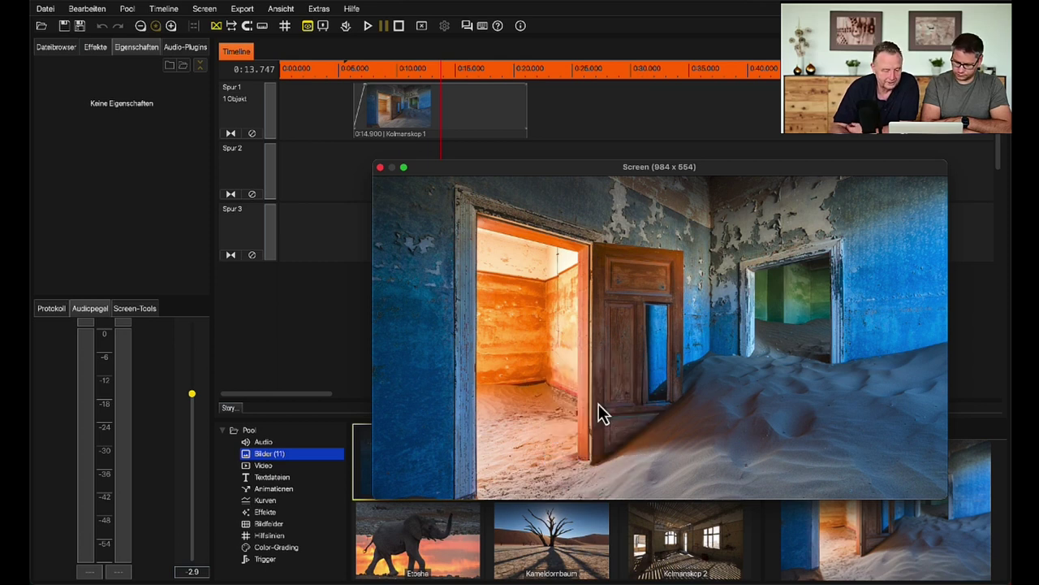
left_click(438, 122)
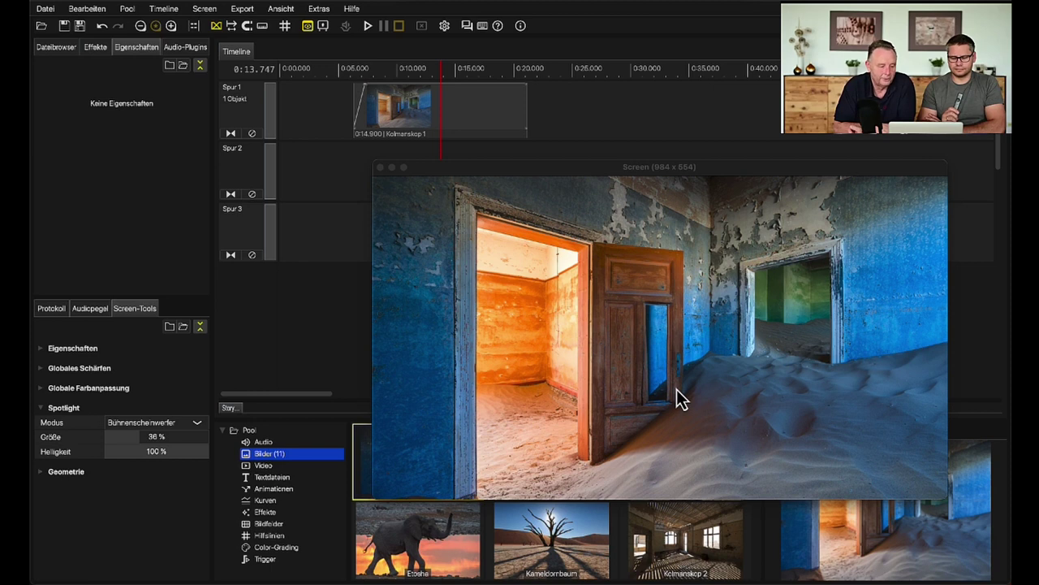
Activate the Leinwand adjustment under Geometrie and pull the corners of the screen image inward to distort it
left_click(41, 409)
left_click(39, 428)
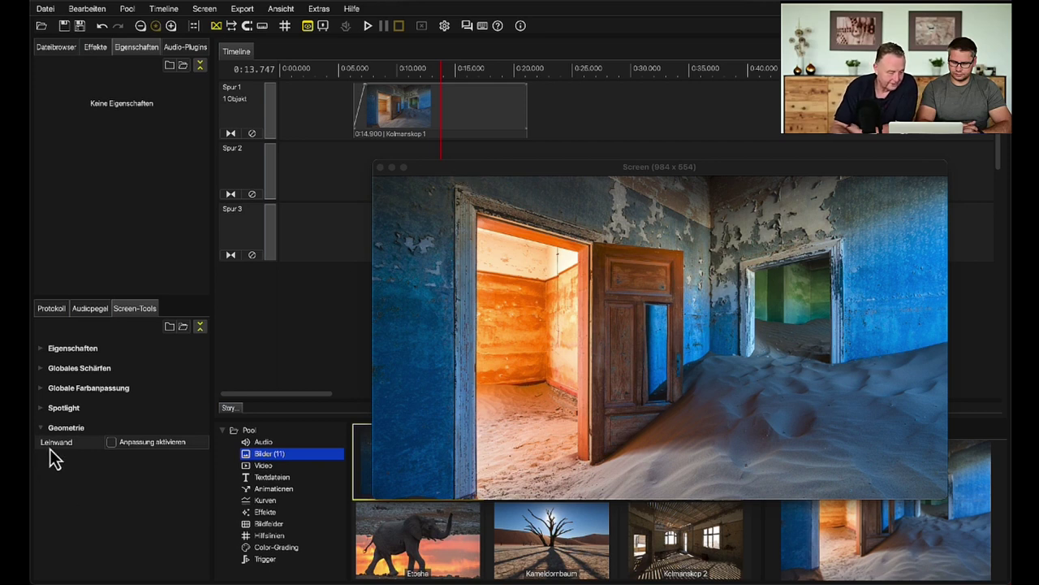
left_click(112, 443)
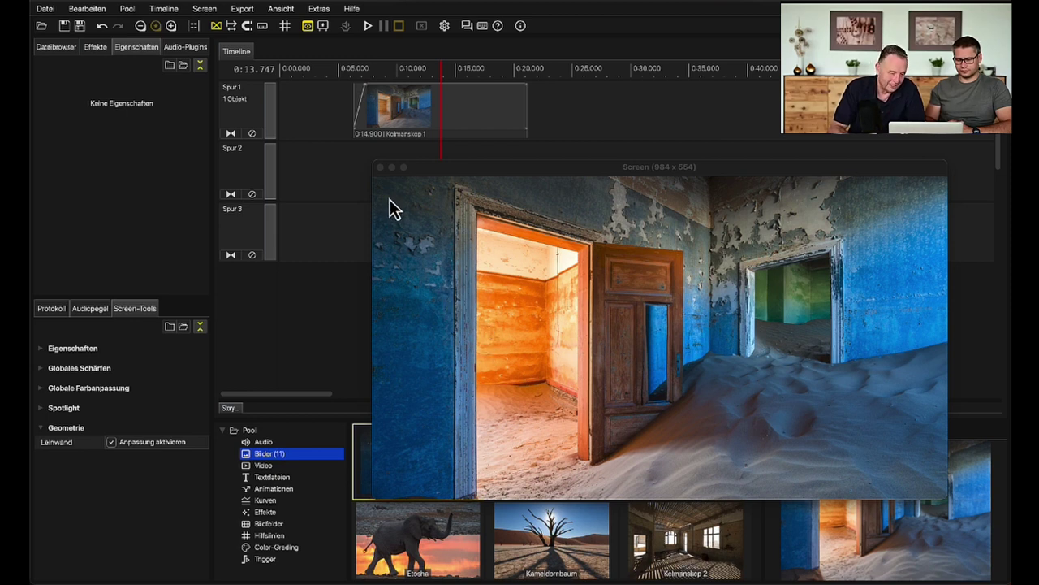
mouse_move(382, 189)
left_mouse_down()
mouse_move(482, 264)
mouse_move(498, 245)
mouse_move(419, 228)
mouse_move(387, 188)
left_mouse_up()
left_click_drag(920, 201, 826, 251)
left_click_drag(920, 490, 899, 476)
left_click_drag(390, 488, 416, 463)
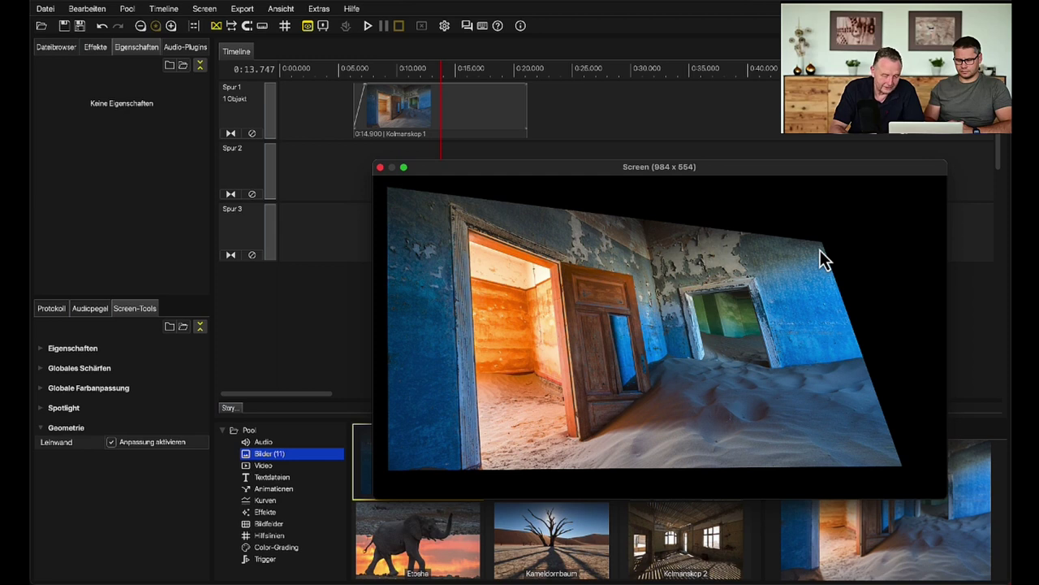
Pull the image corners back outward until the image fills the screen area as an even rectangle
left_click_drag(820, 252, 877, 208)
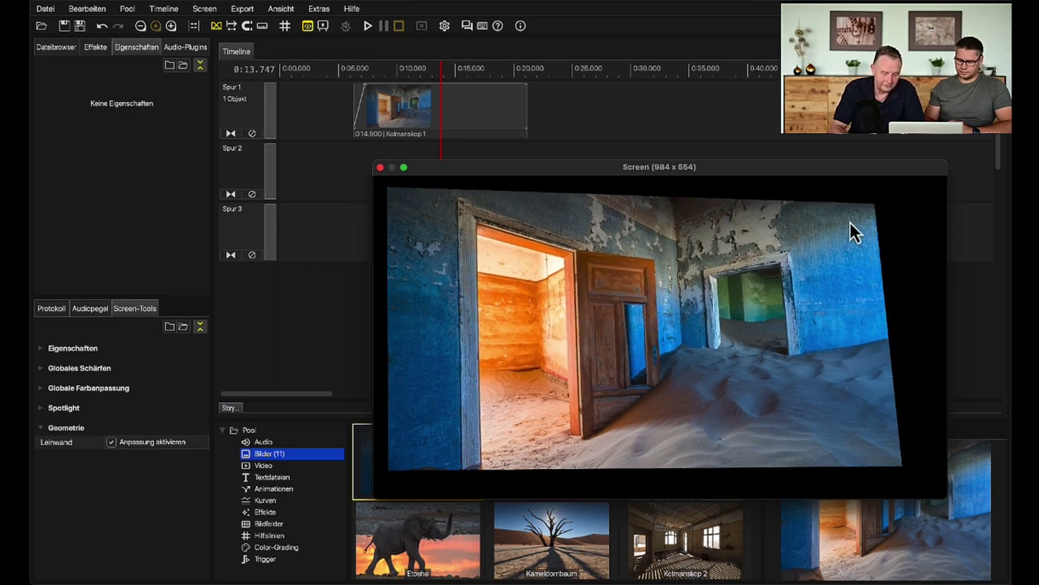
left_click_drag(872, 214, 940, 185)
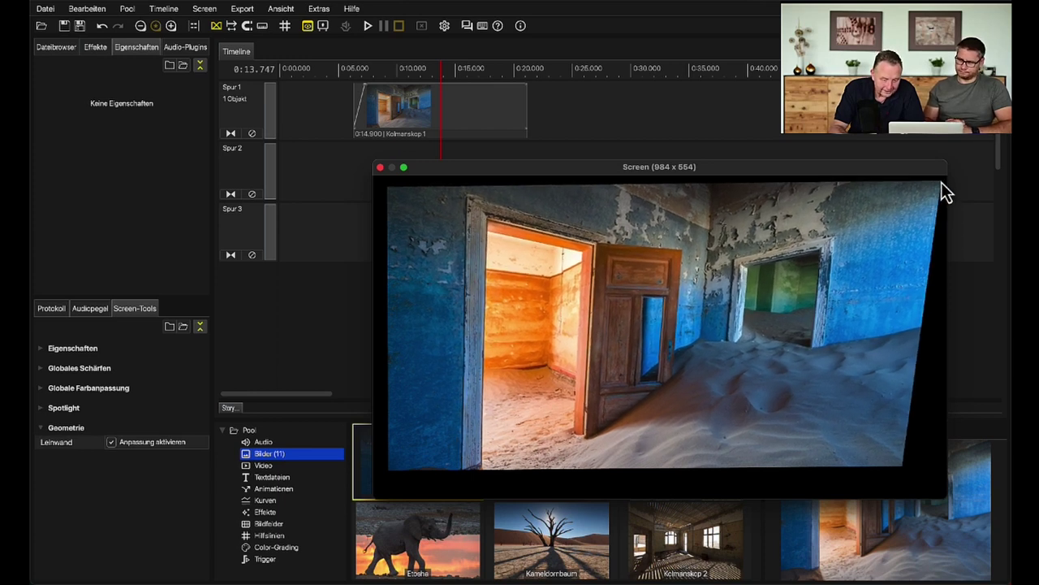
left_click_drag(895, 461, 940, 490)
left_click_drag(390, 472, 377, 489)
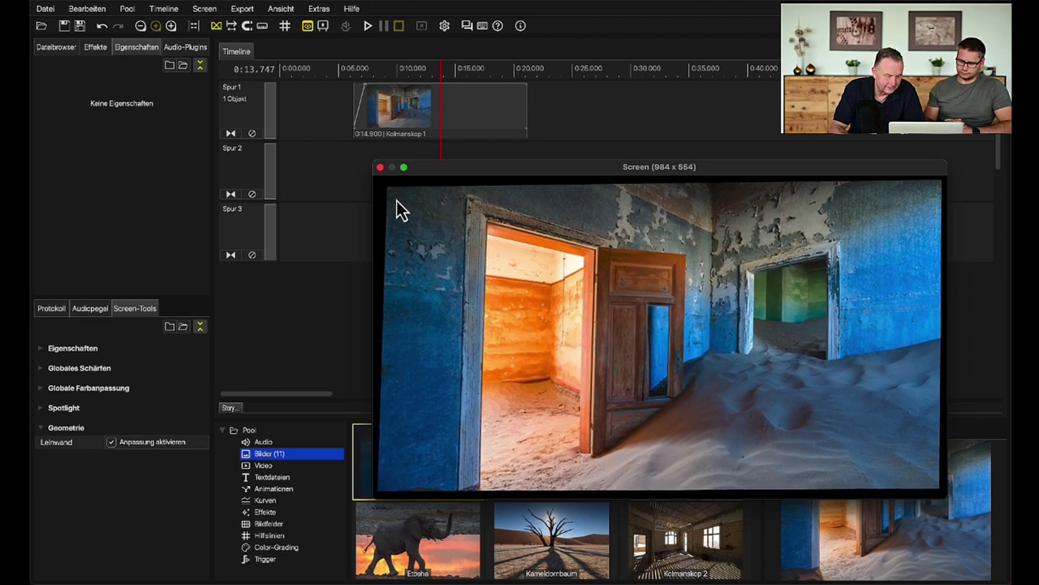
left_click_drag(393, 197, 378, 181)
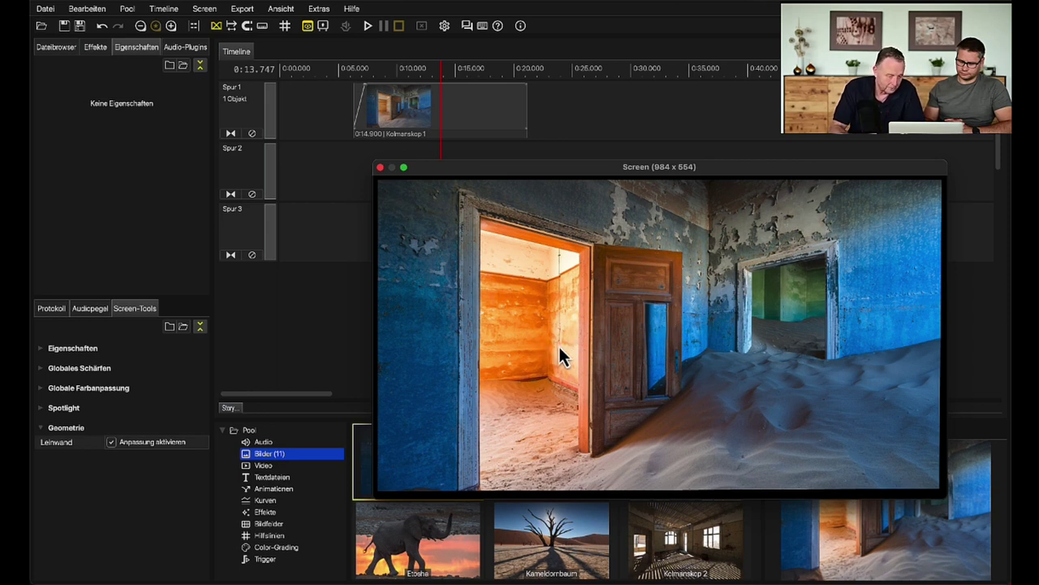
left_click_drag(382, 193, 417, 216)
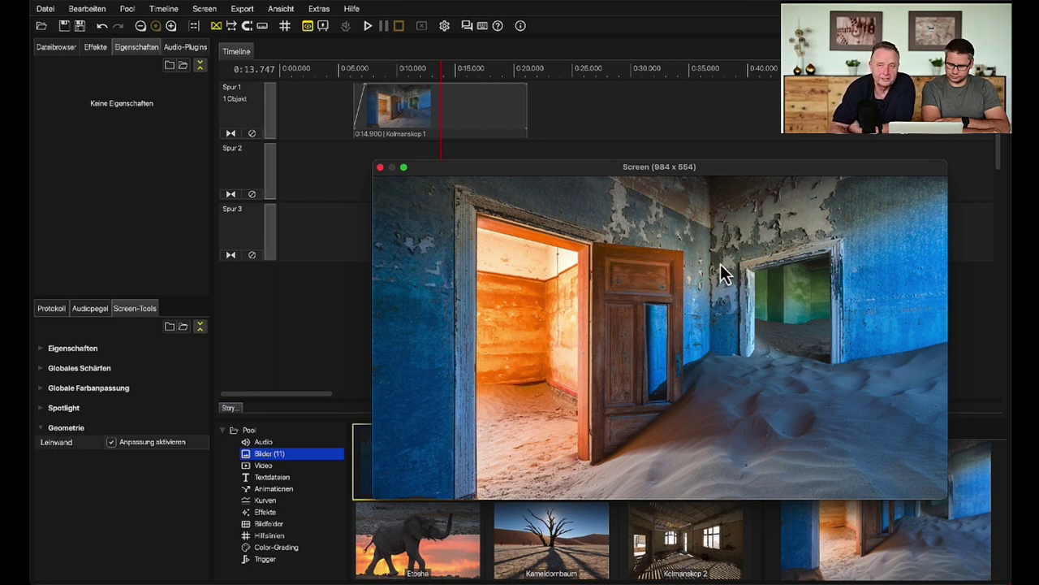
Examine the Screen-Tools auf Export anwenden option in the video export settings, and close them without exporting
left_click(242, 8)
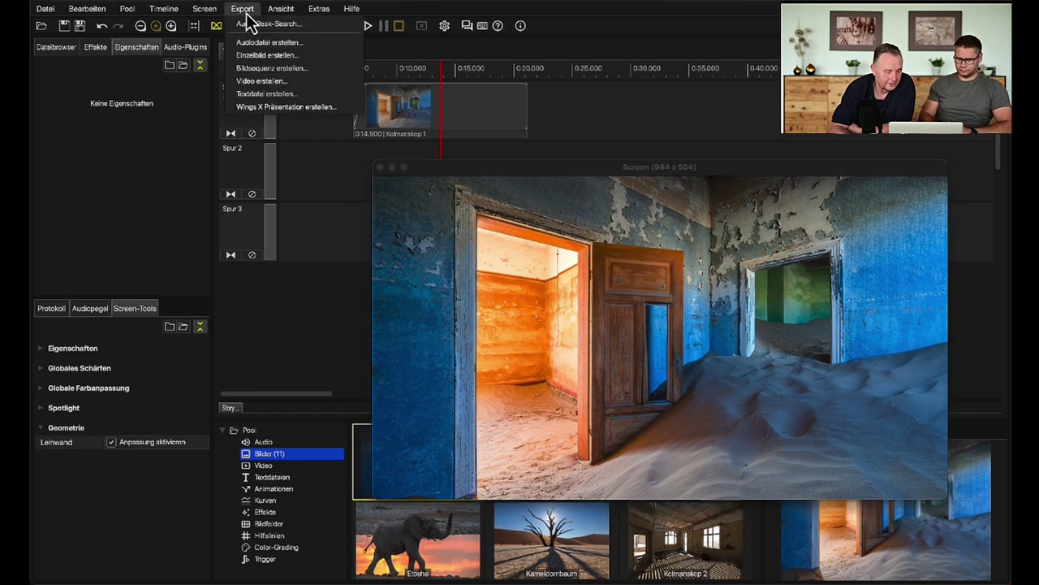
left_click(269, 81)
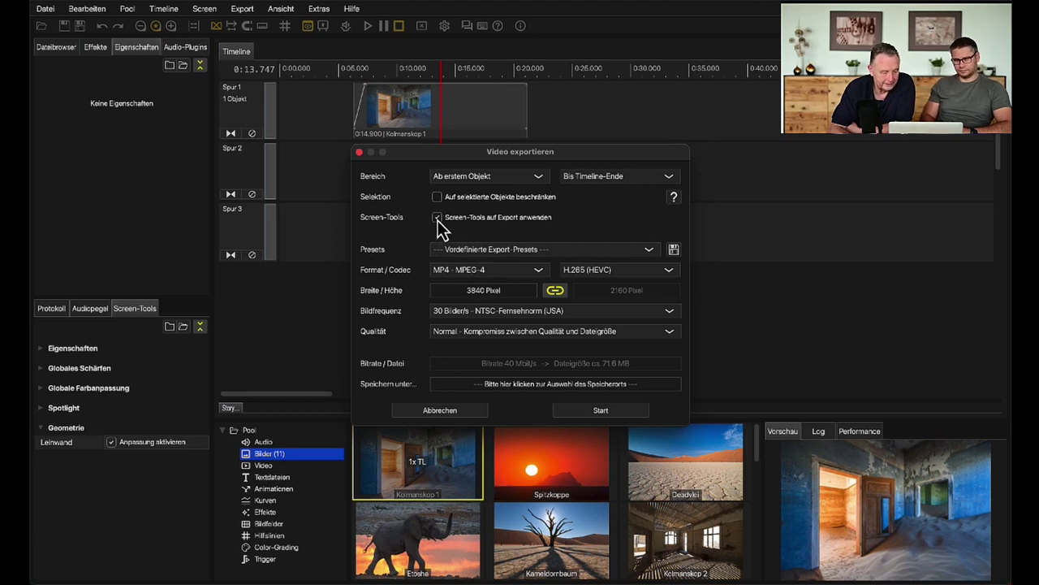
left_click(359, 153)
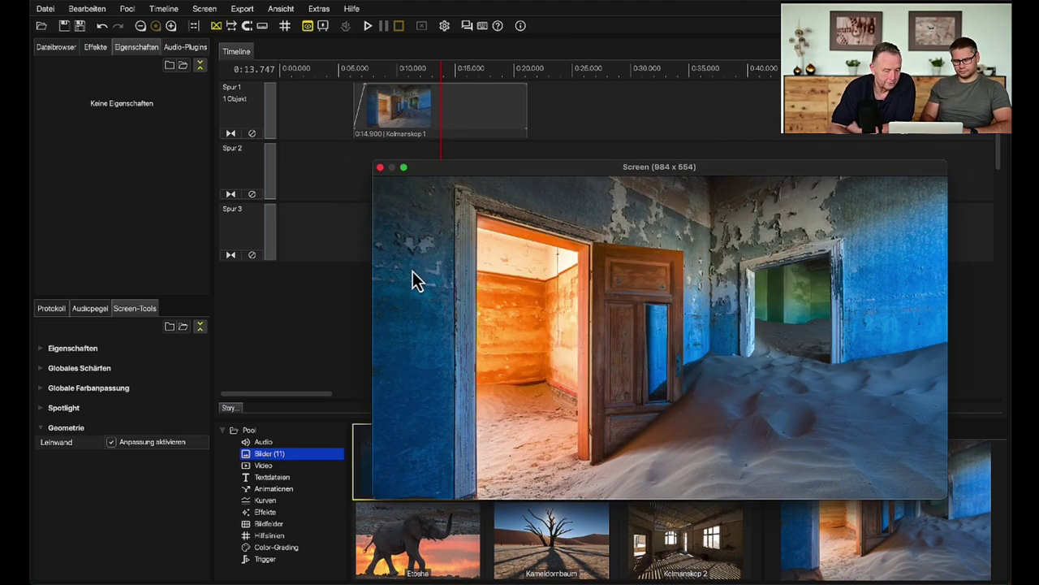
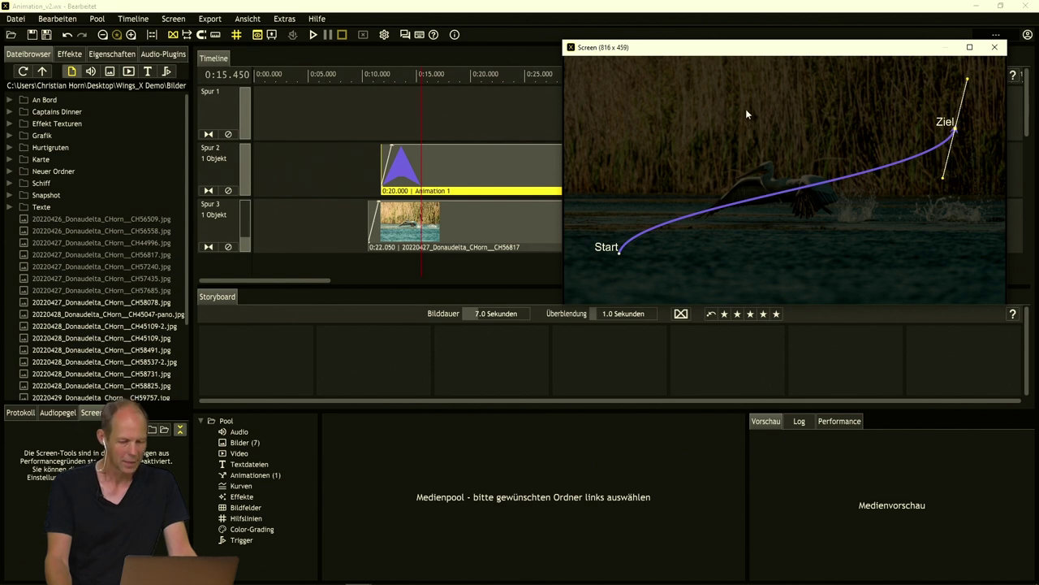
Play Animation 1 from 12.9 seconds with the screen window moved clear of the timeline, and return the playhead to 12.5 seconds
left_click(391, 78)
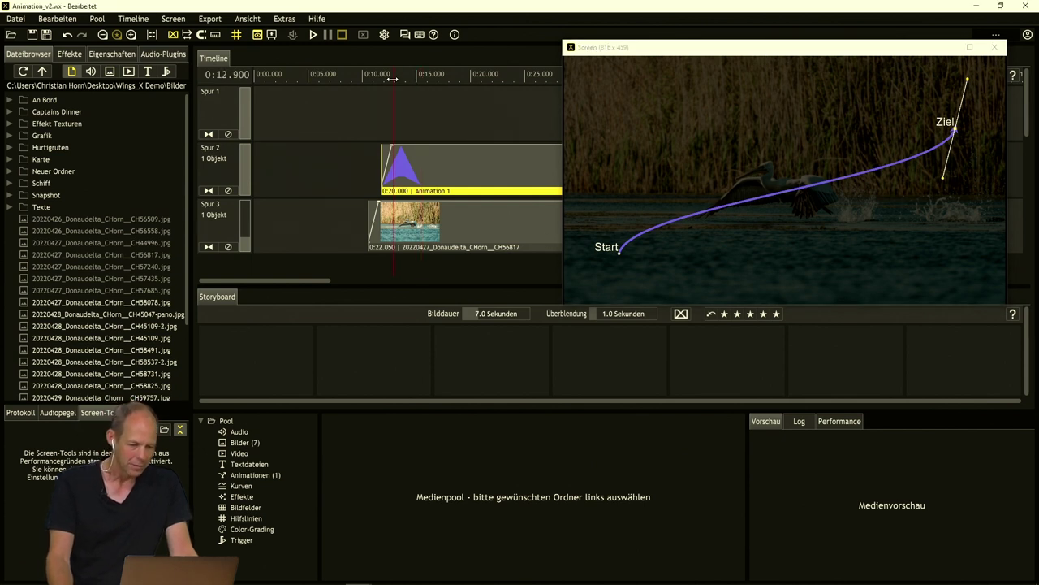
key("space")
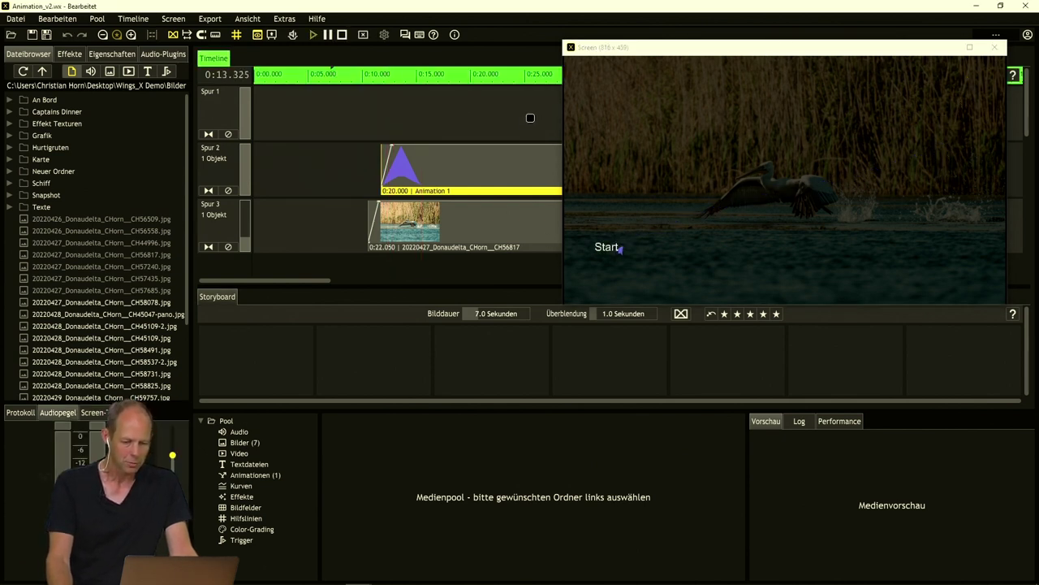
left_click_drag(603, 47, 629, 51)
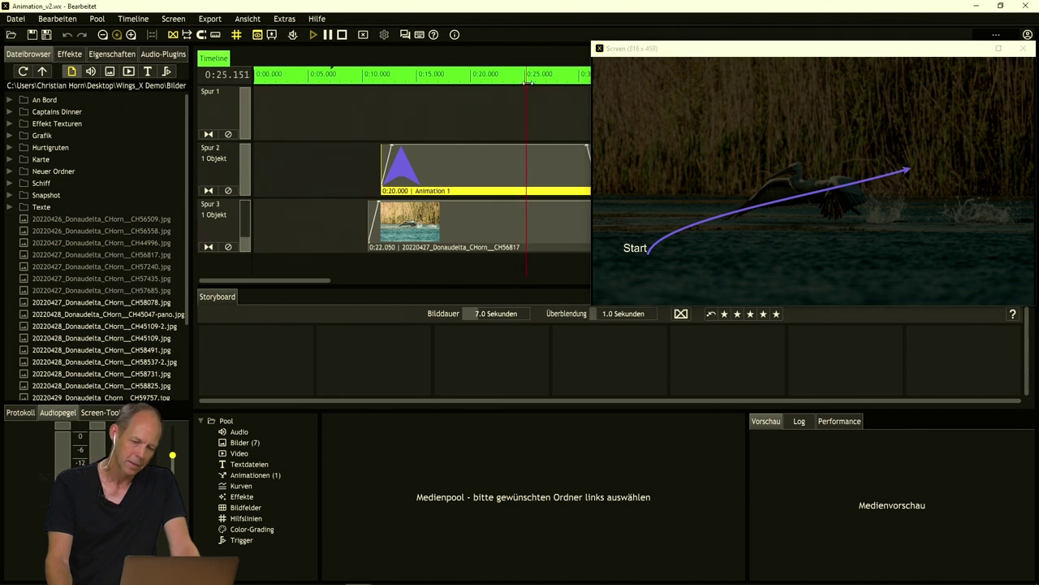
left_click(523, 116)
left_click_drag(536, 75, 390, 78)
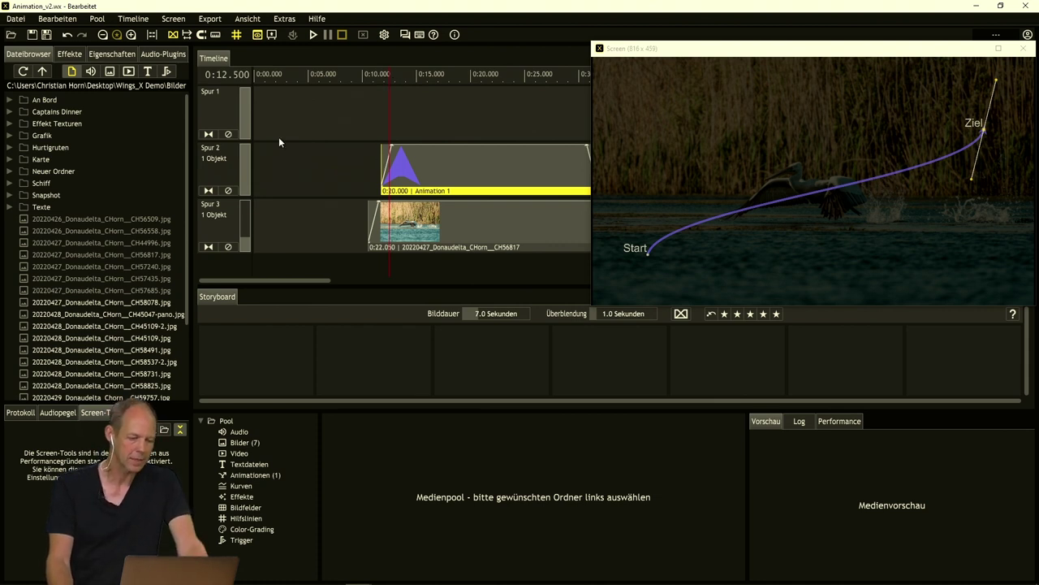
Display the Animations-Fortschritt curve instead of Deckkraft for the Animation 1 object on Spur 2
left_click(128, 57)
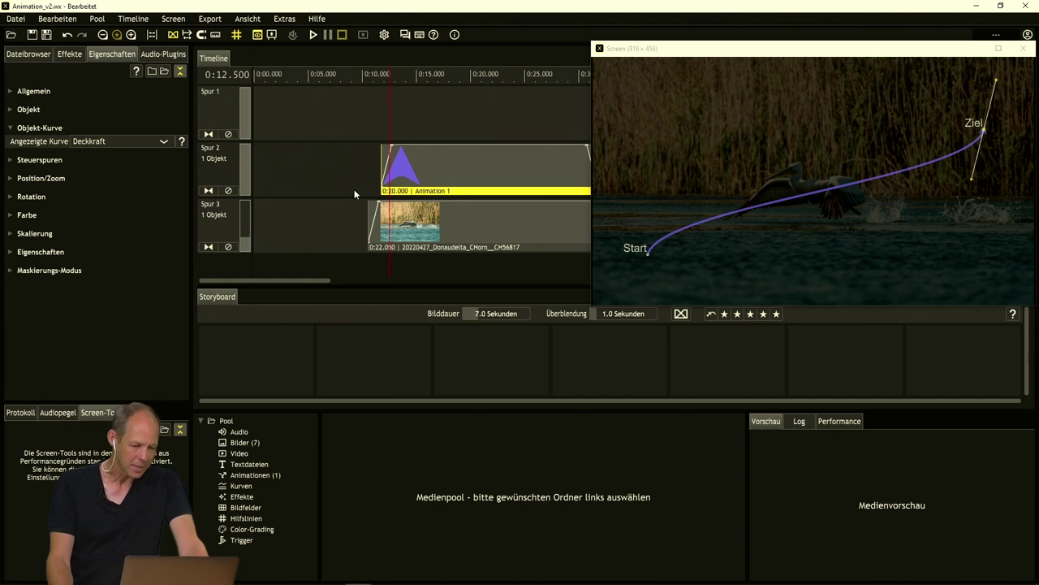
left_click(413, 192)
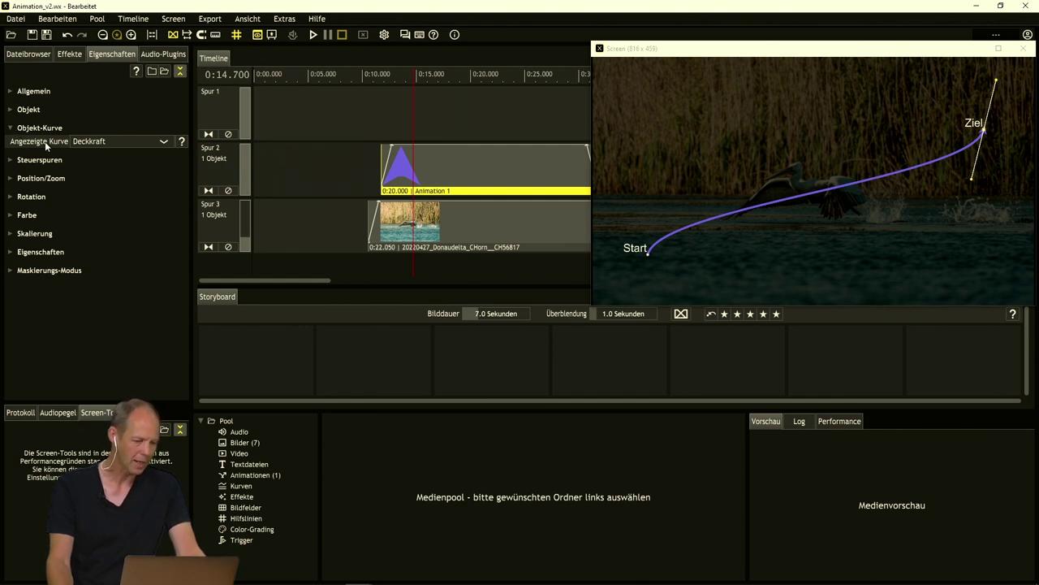
left_click(165, 143)
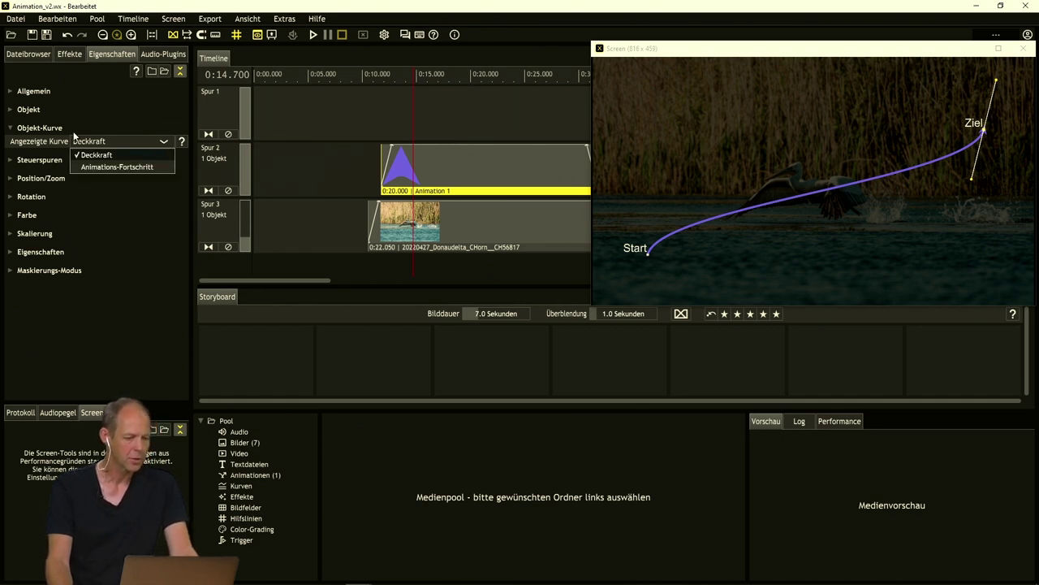
left_click(108, 168)
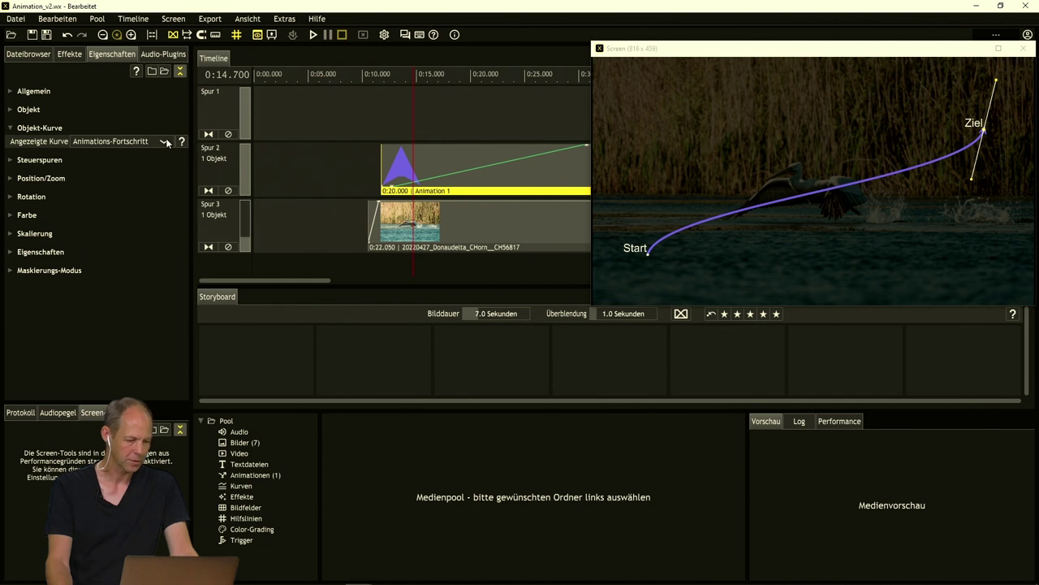
Play Animation 1 from its start with the straight Animations-Fortschritt curve, and stop the playback
left_click_drag(396, 77, 385, 79)
key("space")
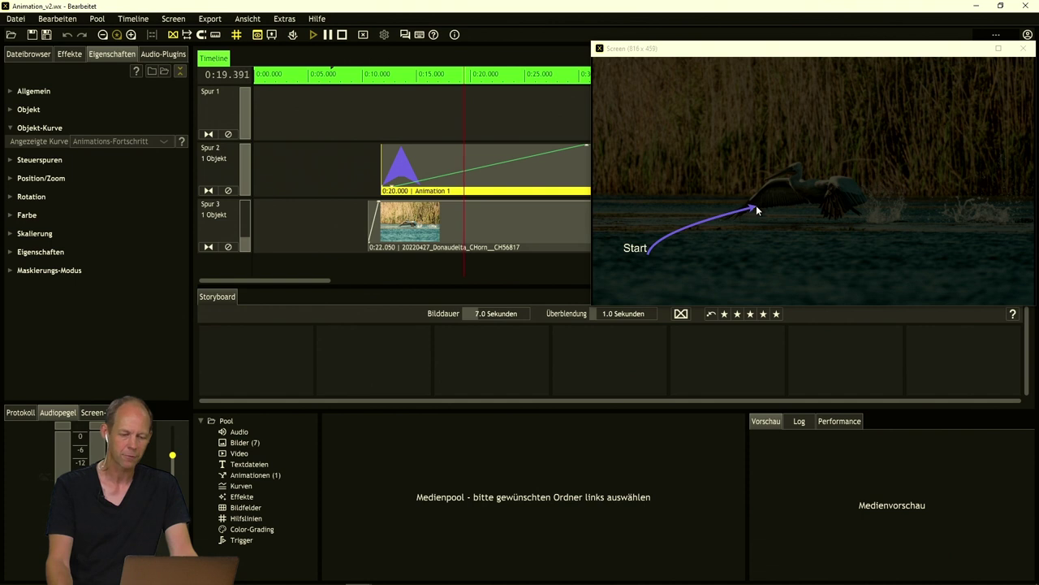
key("space")
Bend the Animations-Fortschritt curve of Animation 1 upward for a fast start and slow finish, and play it from the beginning
left_click(389, 84)
left_click_drag(487, 167, 396, 120)
left_click_drag(392, 75, 387, 74)
key("space")
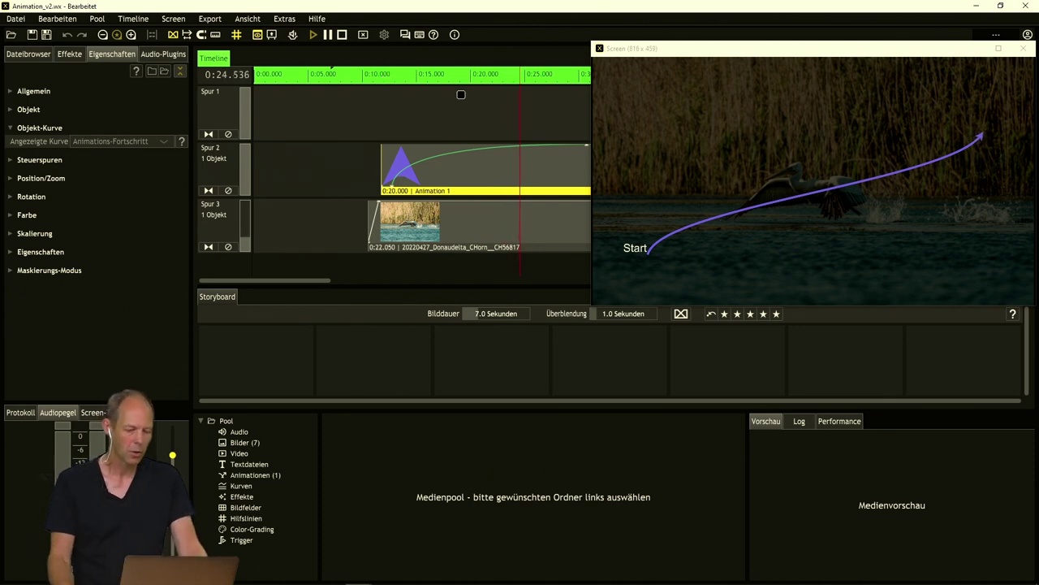
key("space")
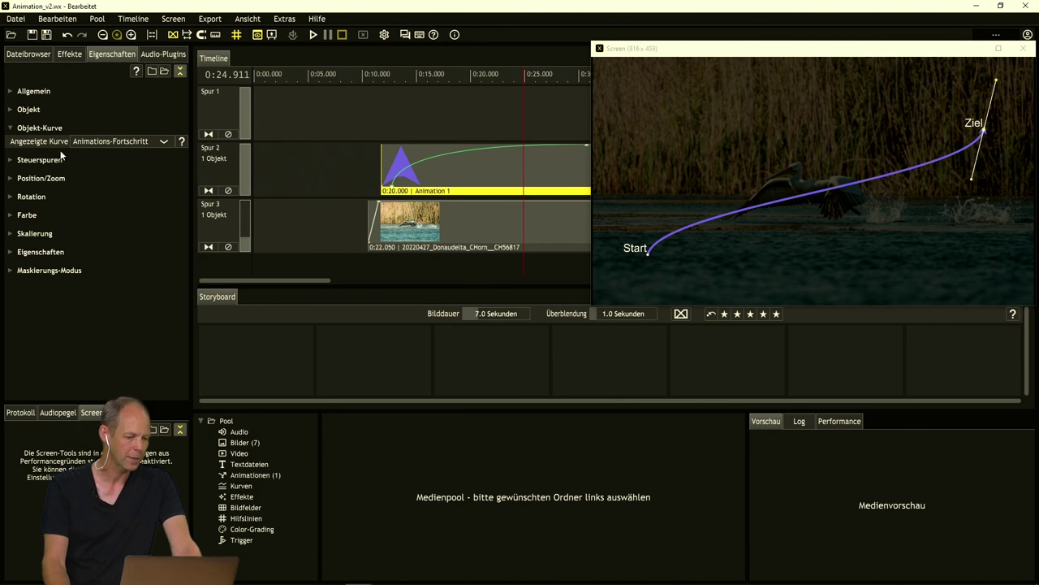
Compare the curves of Animation 1 by displaying Deckkraft and switching back to Animations-Fortschritt
left_click(161, 143)
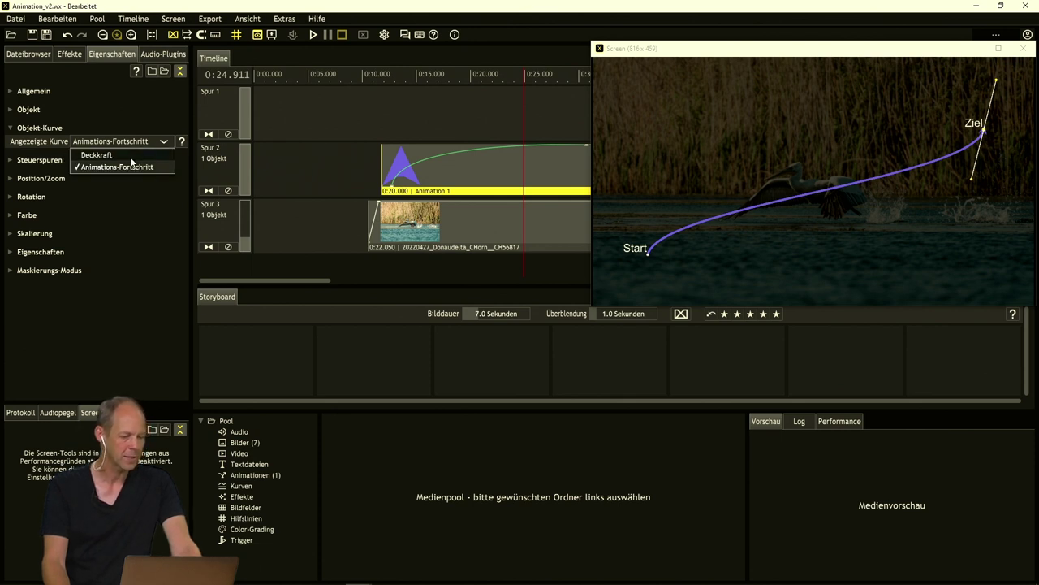
left_click(128, 155)
left_click(154, 141)
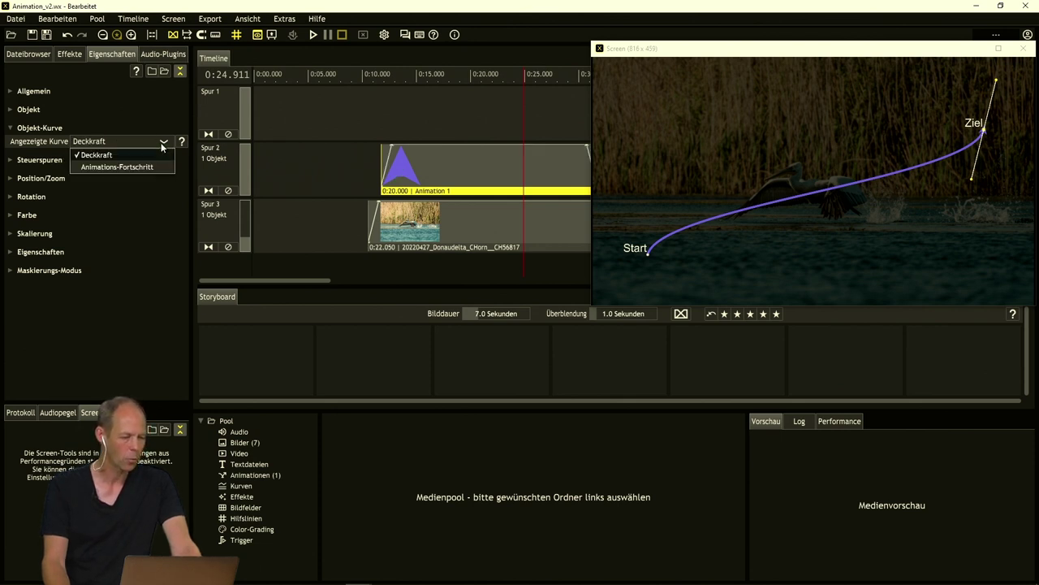
left_click(132, 167)
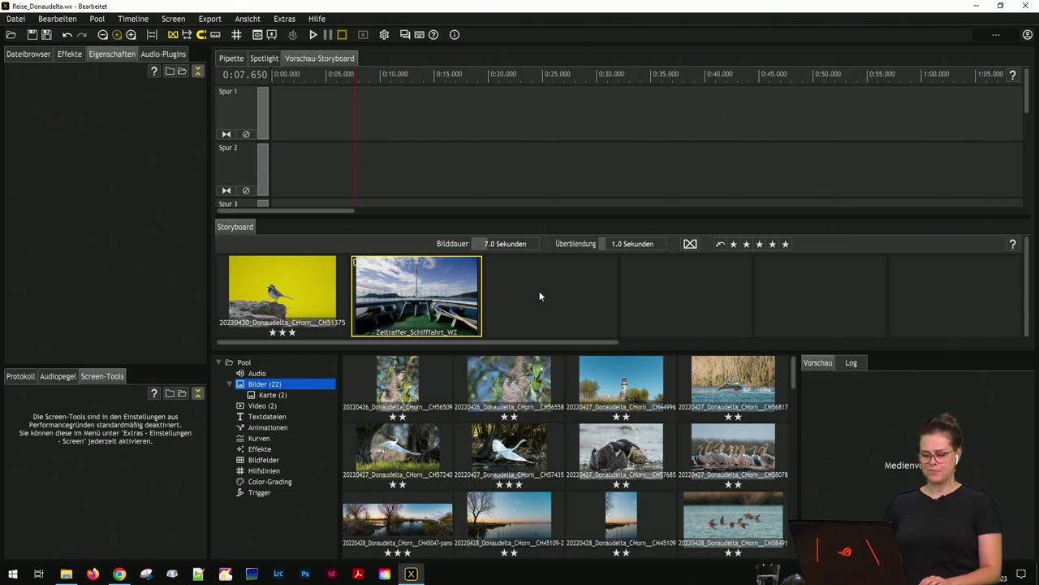
Preview the yellow bird photo and the Zeitraffer_Schifffahrt_WZ entry in the storyboard, and view the project folder in the Dateibrowser
left_click(320, 296)
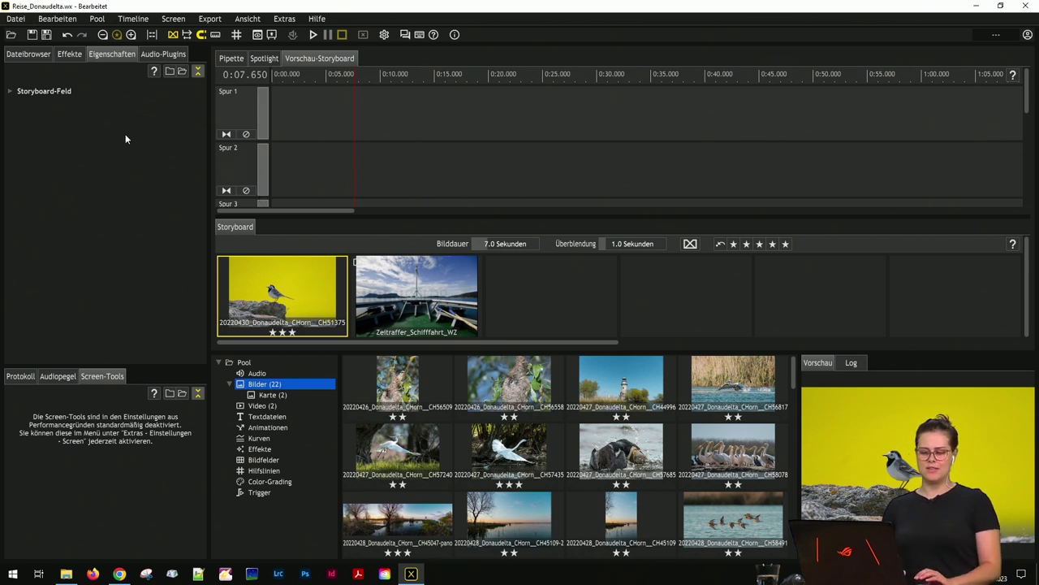
left_click(26, 54)
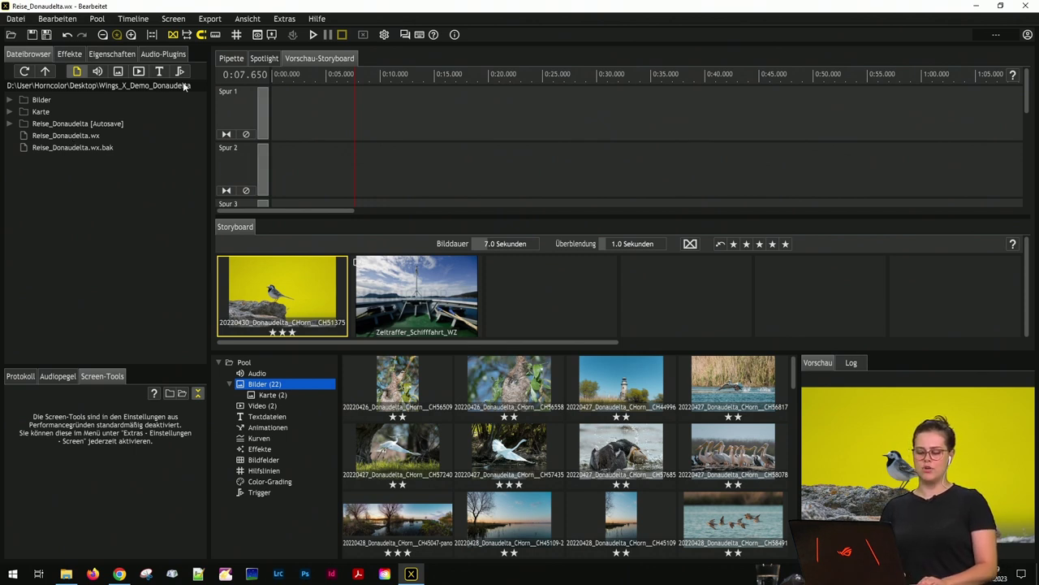
left_click(410, 303)
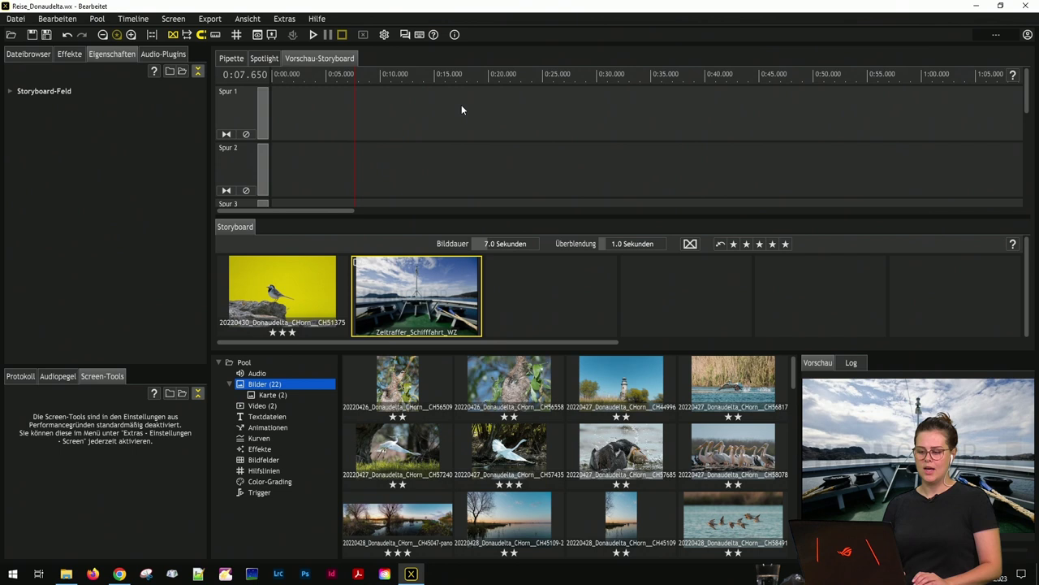
Show the Spotlight timeline with an enlarged track area, and display the Karte-Donaudelta map in a screen window clear of the tracks
left_click(264, 61)
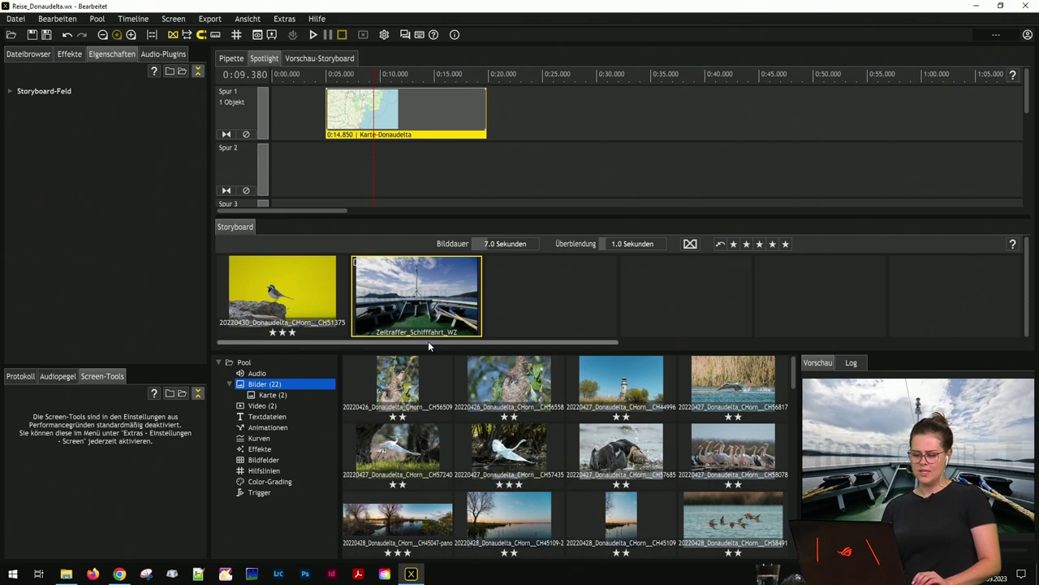
left_click_drag(413, 217, 394, 342)
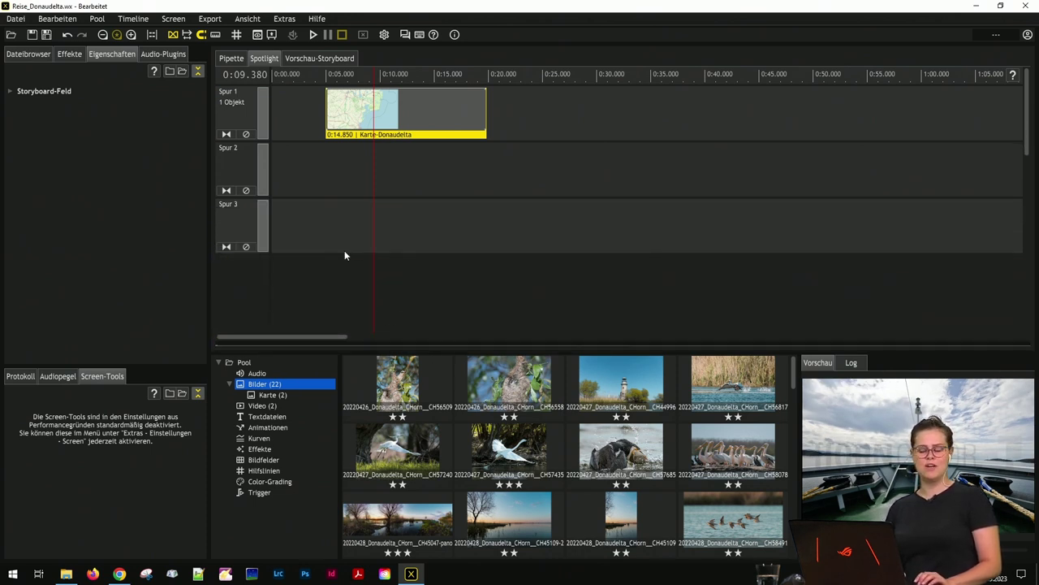
left_click(257, 35)
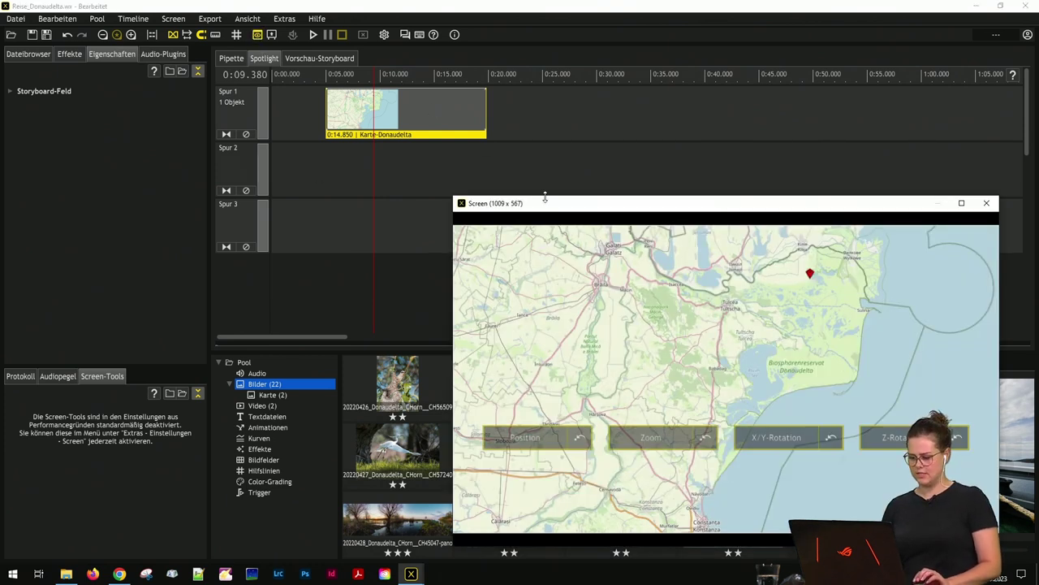
left_click_drag(554, 204, 562, 187)
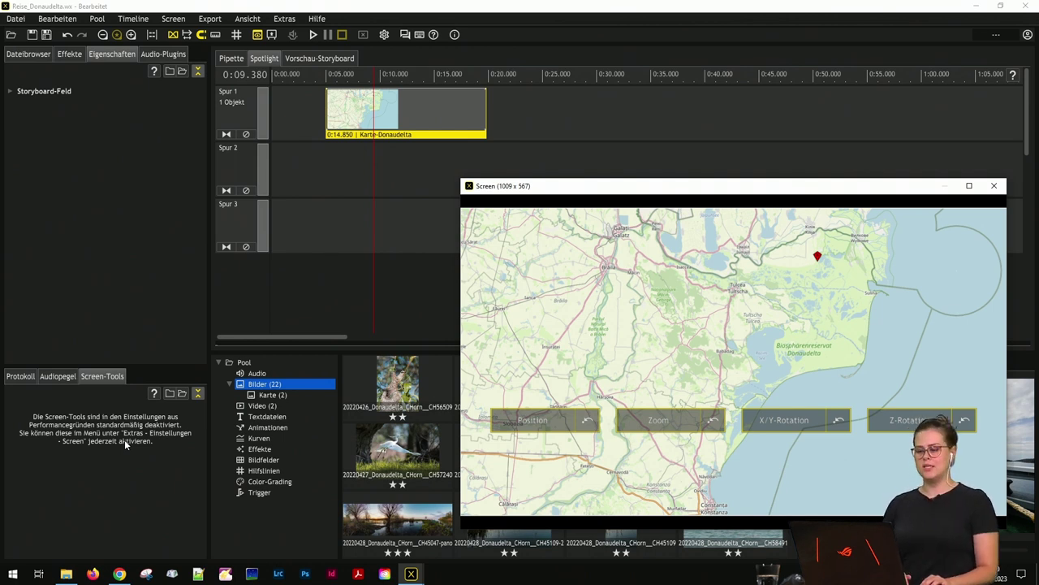
Activate the Screen-Tools for sharpness, colour, geometry and spotlight in the Screen settings, and close the settings
left_click(384, 36)
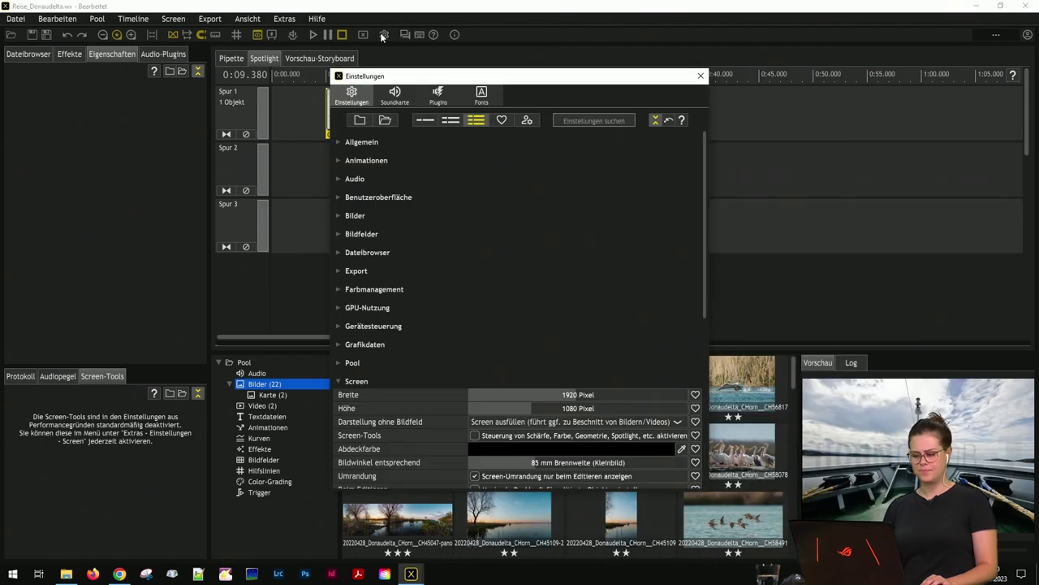
scroll(445, 403, "down", 5)
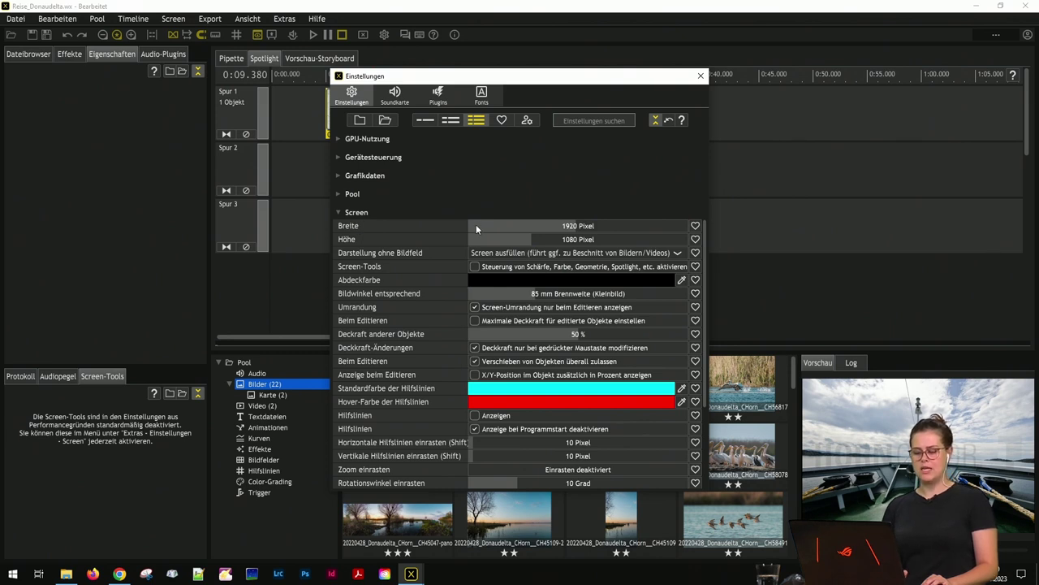
left_click(475, 267)
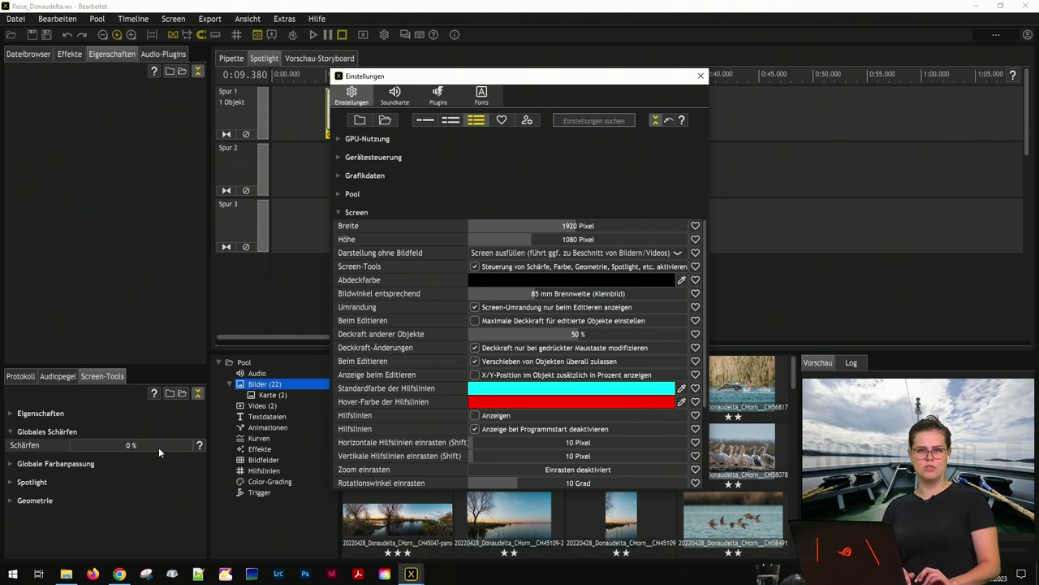
left_click(475, 267)
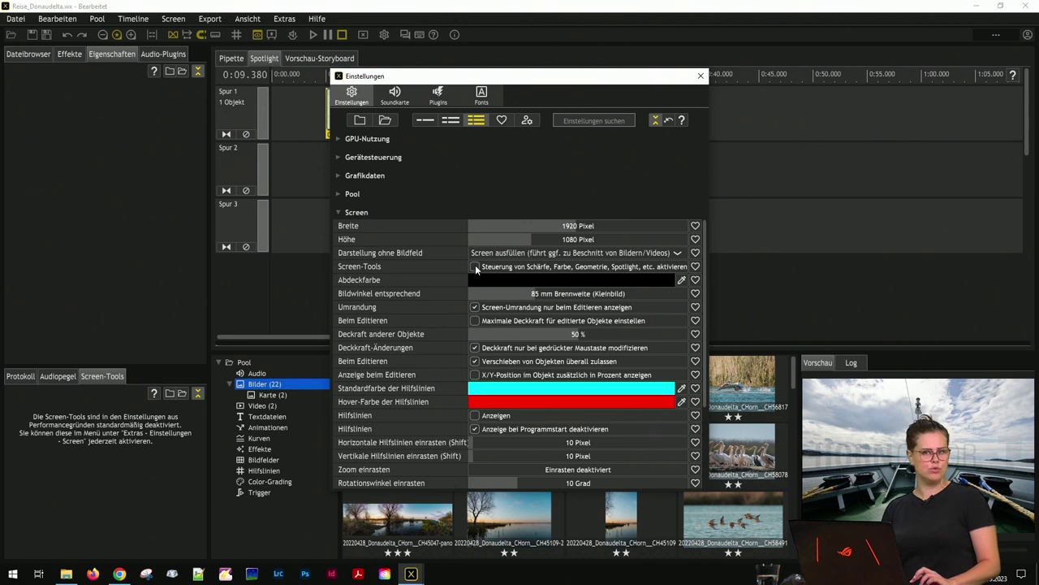
left_click(475, 266)
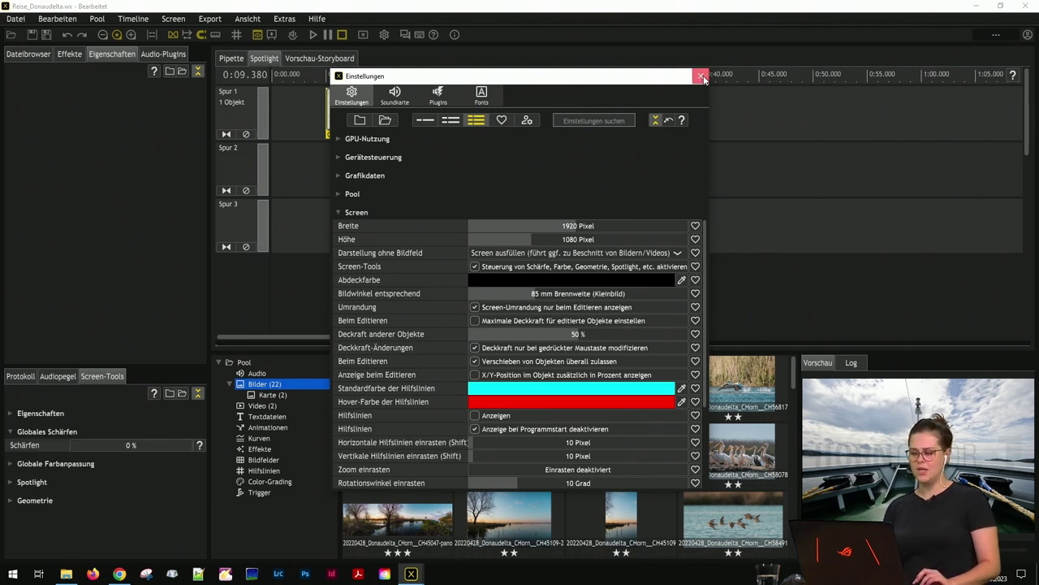
left_click(701, 76)
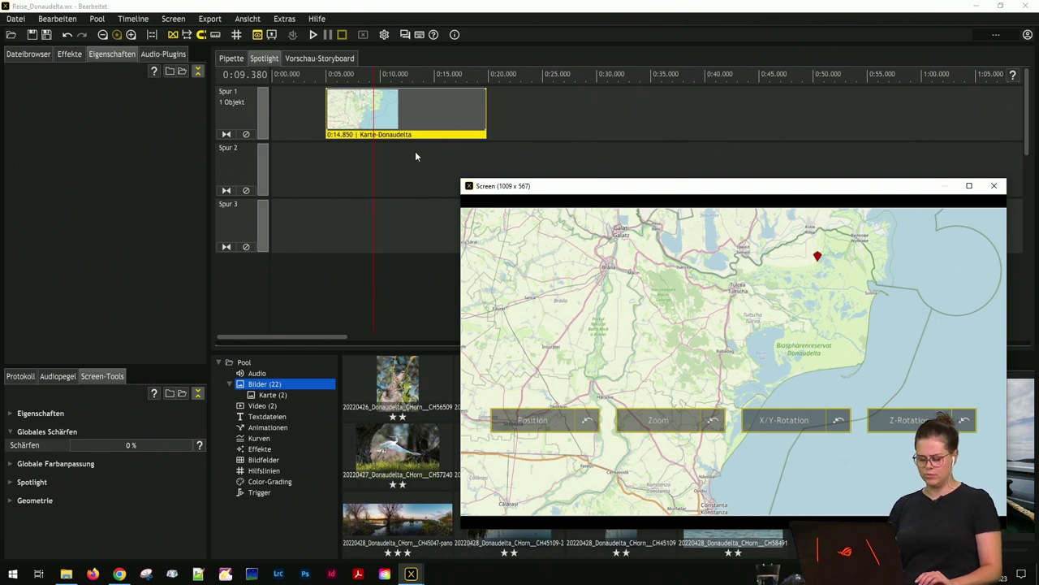
Set the Spotlight size to 41 % in the Screen-Tools, keeping the Suchscheinwerfer mode and 30 % transparency
left_click(11, 432)
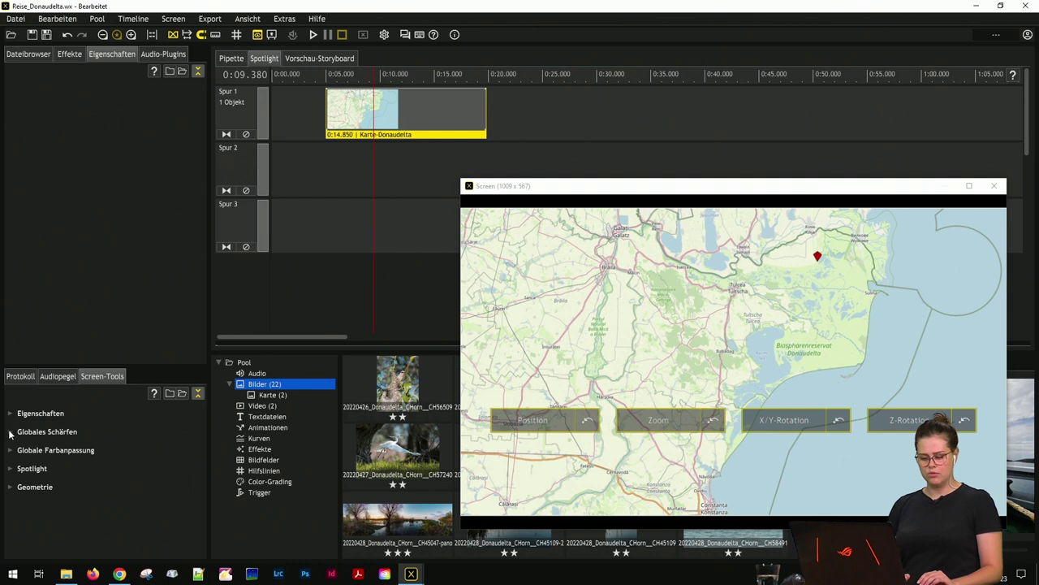
left_click(11, 469)
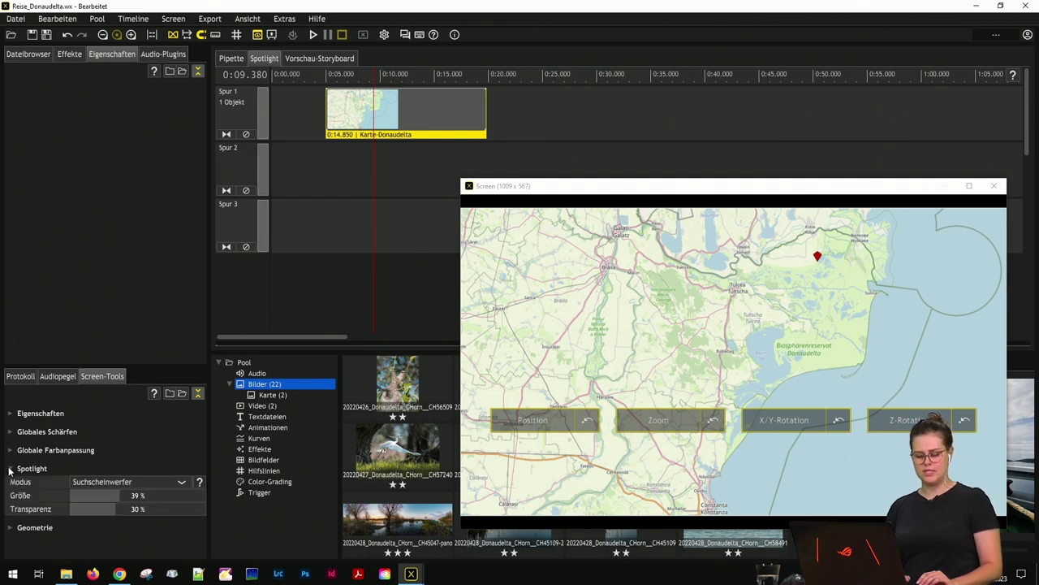
left_click(108, 482)
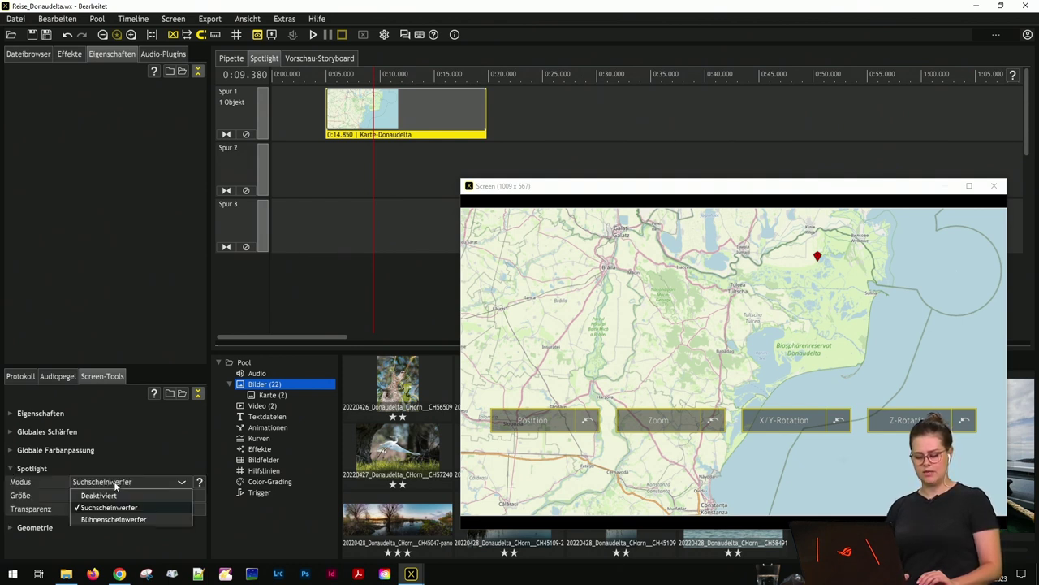
left_click(136, 509)
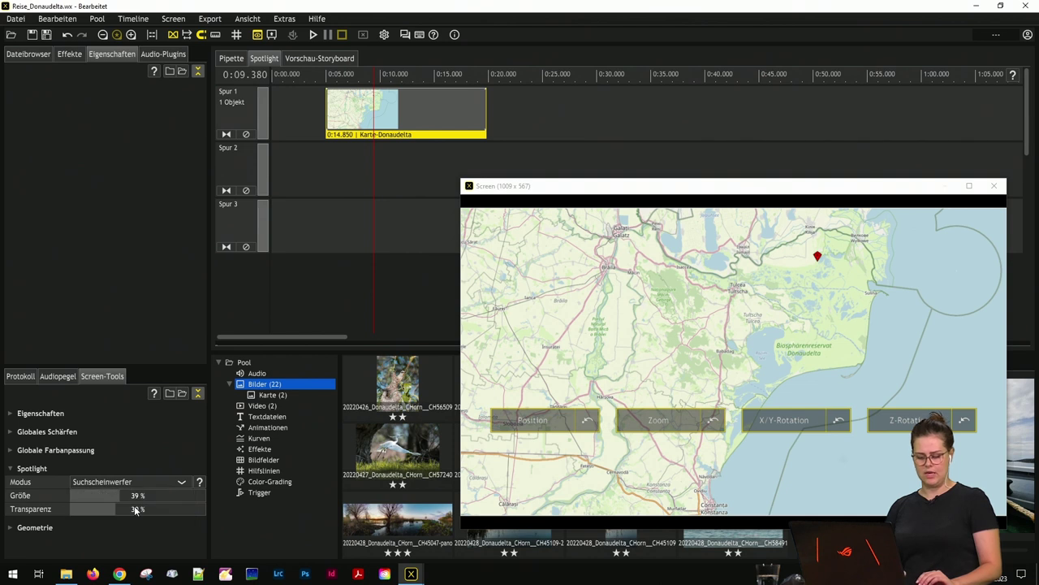
left_click_drag(122, 499, 123, 498)
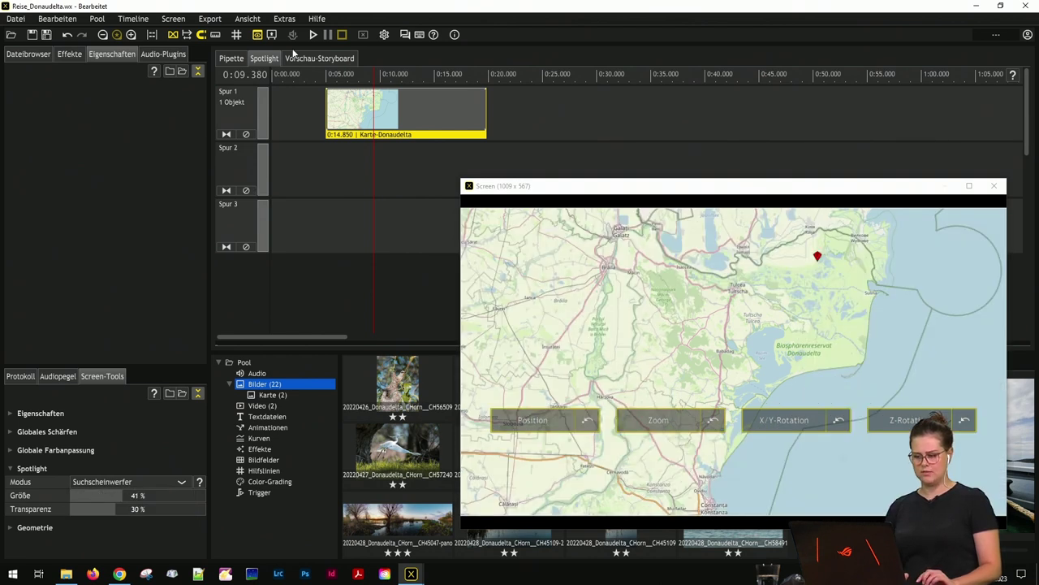
Play and pause the map, demonstrate the spotlight by resizing it and moving it across the map, and stop the playback
left_click(313, 35)
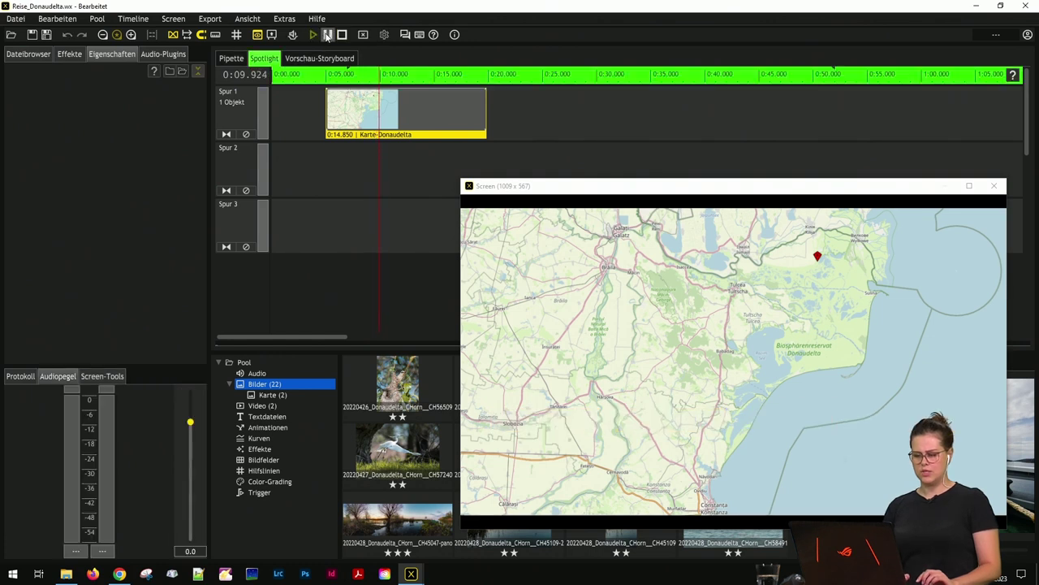
left_click(327, 35)
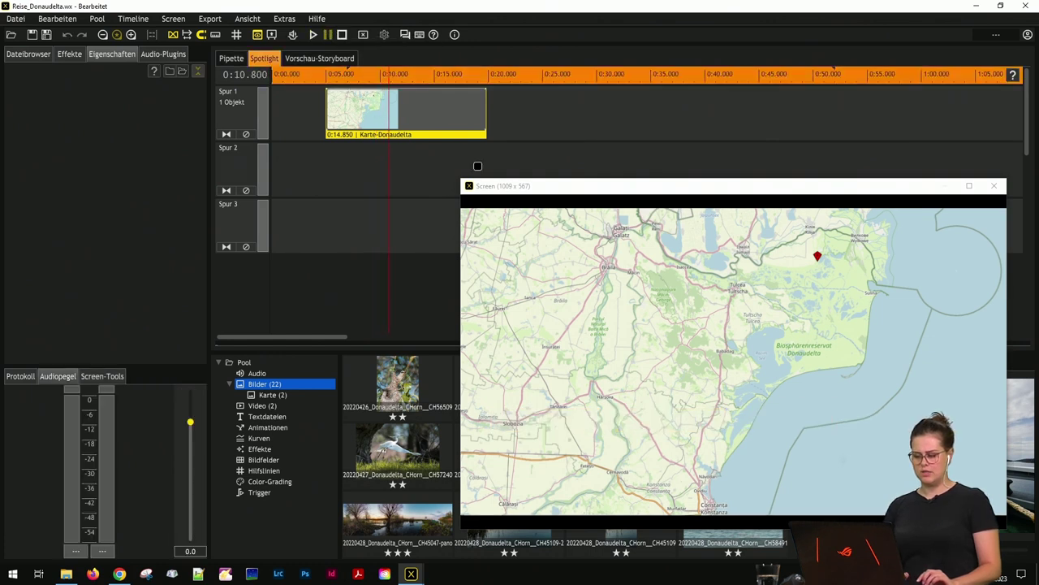
left_click(601, 288)
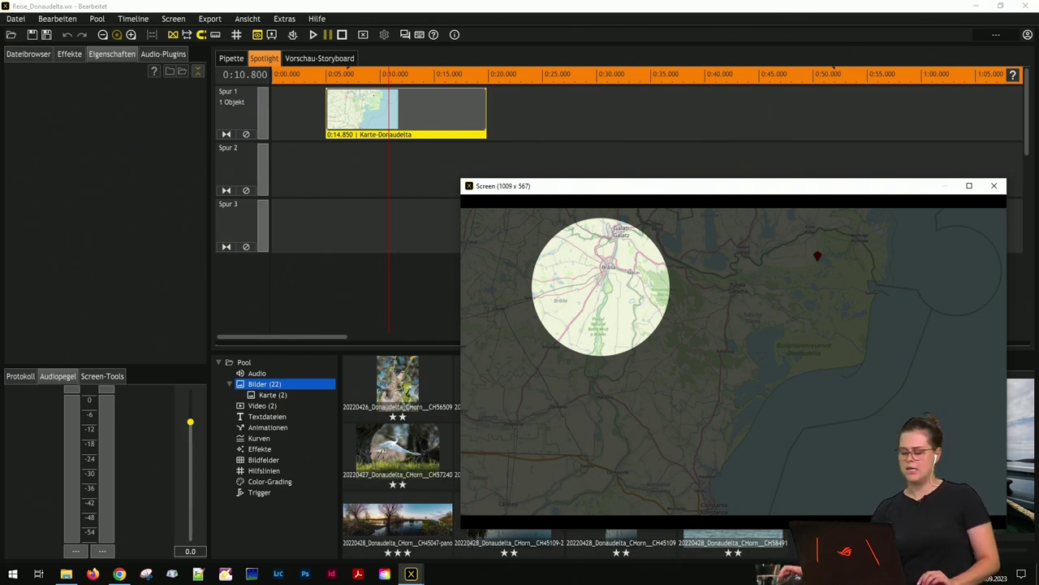
scroll(600, 286, "down", 4)
scroll(600, 287, "down", 1)
left_click_drag(600, 283, 739, 291)
scroll(626, 269, "down", 5)
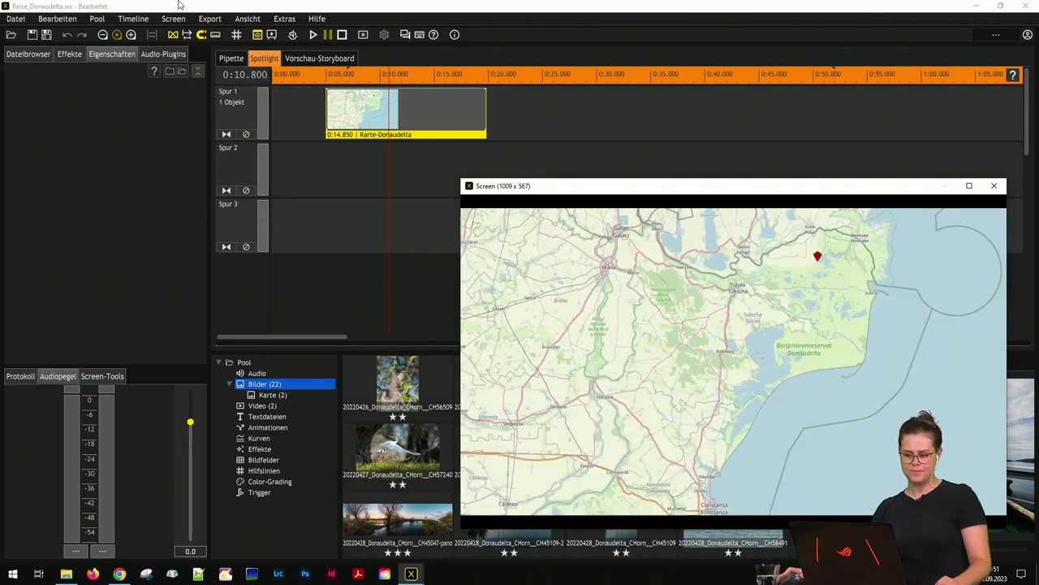
left_click(341, 36)
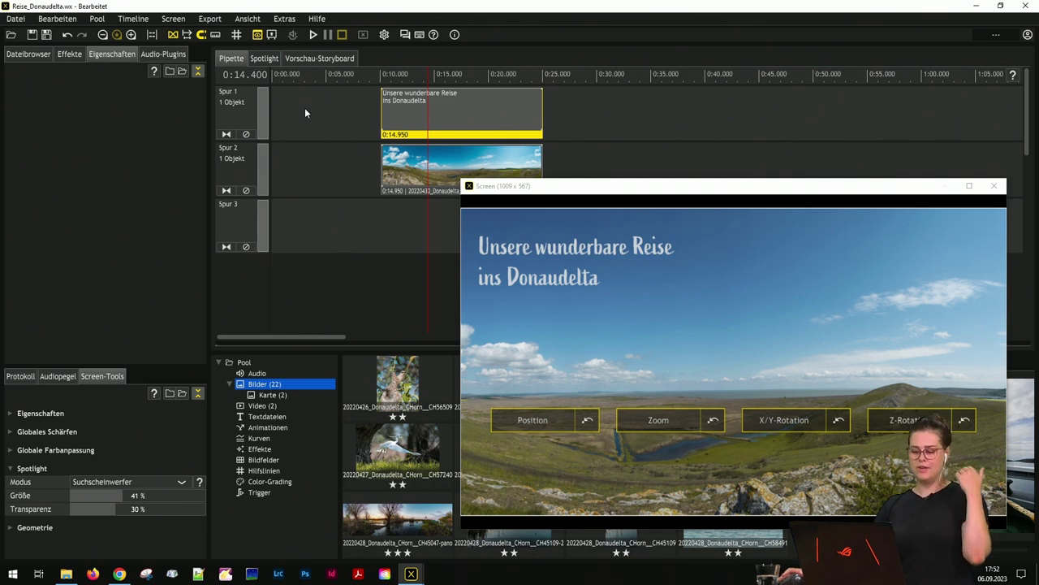
Recolour the title text "Unsere wunderbare Reise ins Donaudelta" with a light grey-blue sampled from the panorama using the colour picker
left_click(420, 133)
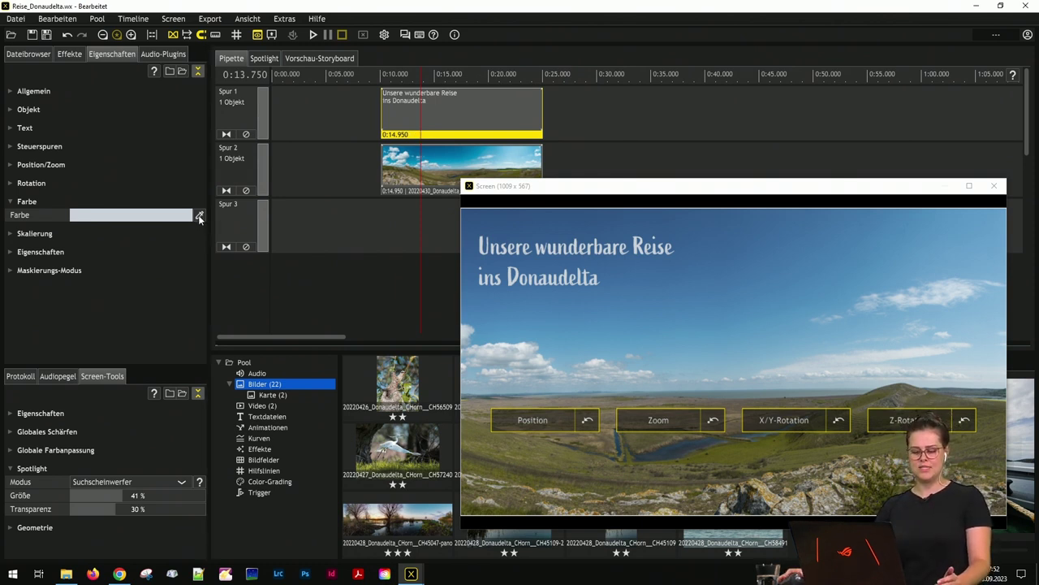
left_click(199, 216)
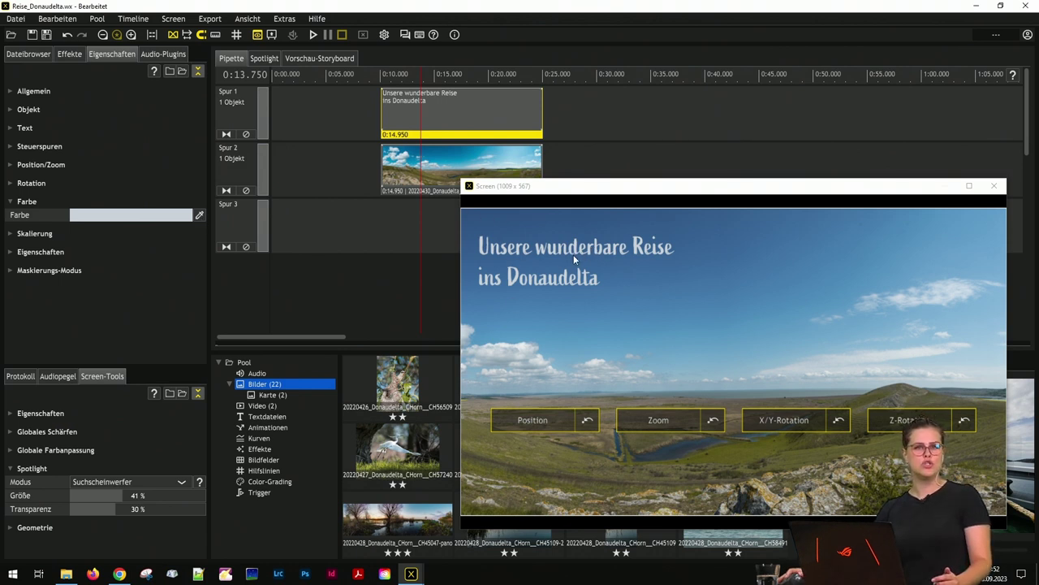
left_click(199, 217)
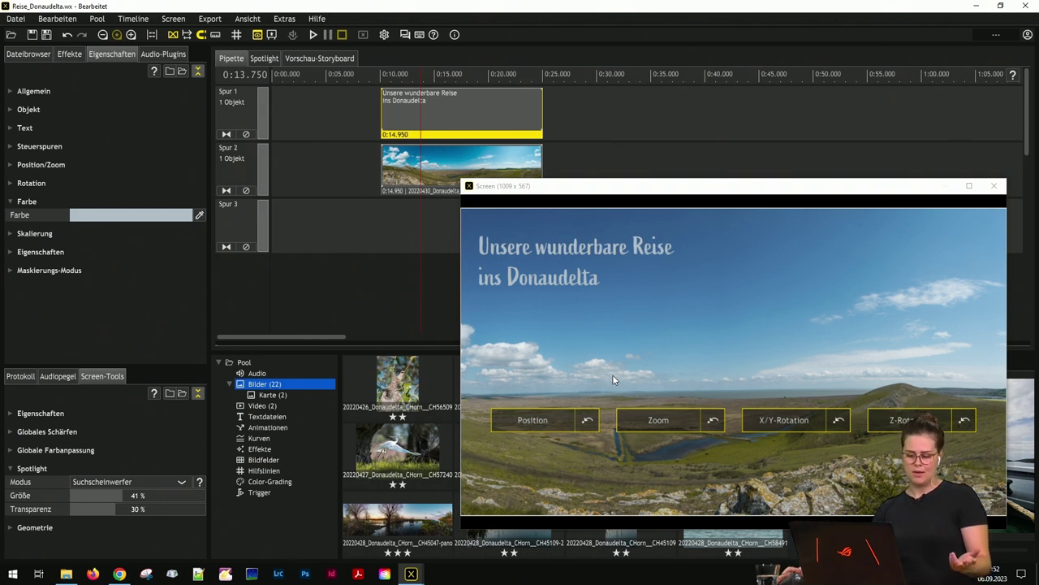
Close the screen window and the Reise_Donaudelta project, and restart Wings X with its welcome dialog
left_click(994, 187)
left_click(1022, 6)
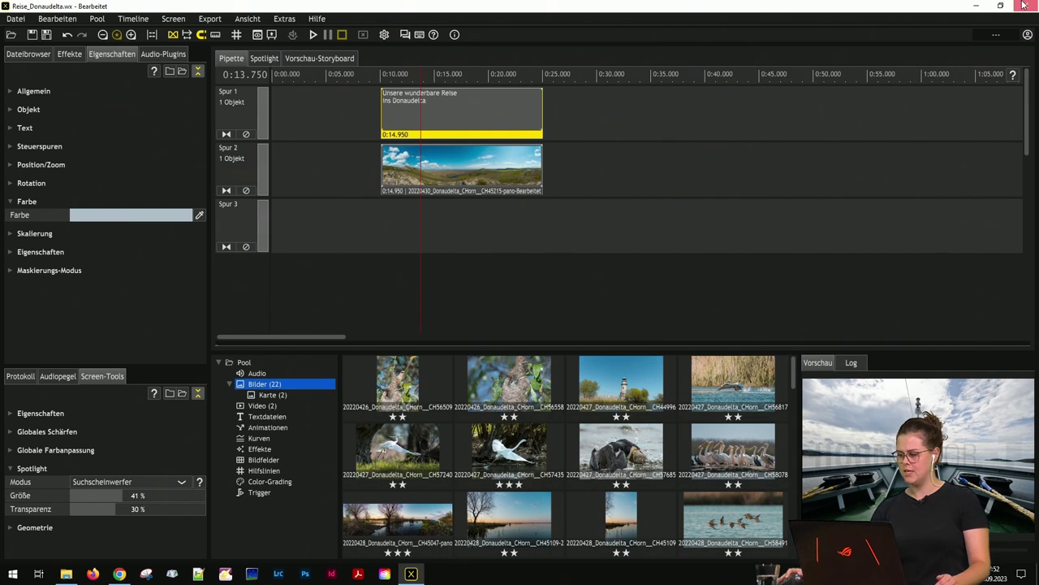
left_click(433, 322)
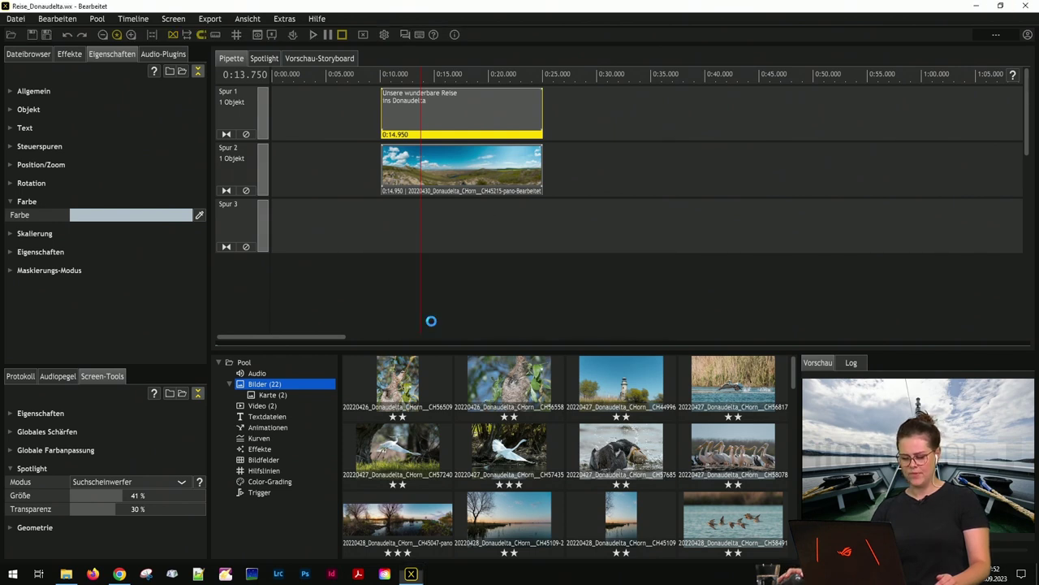
left_click(412, 574)
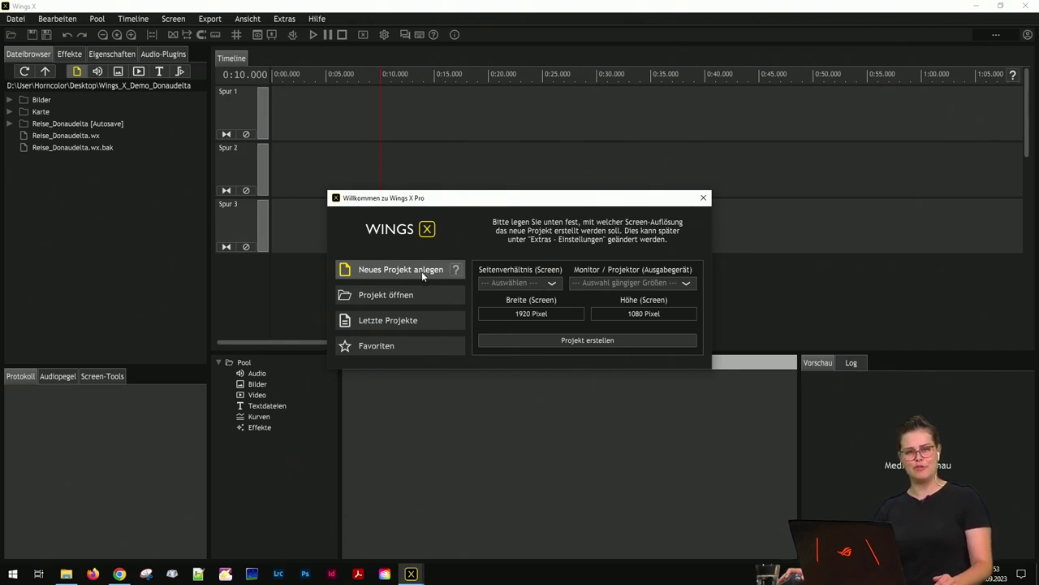
Choose the 9:16 portrait aspect ratio for the new project's screen in the welcome dialog
left_click(551, 284)
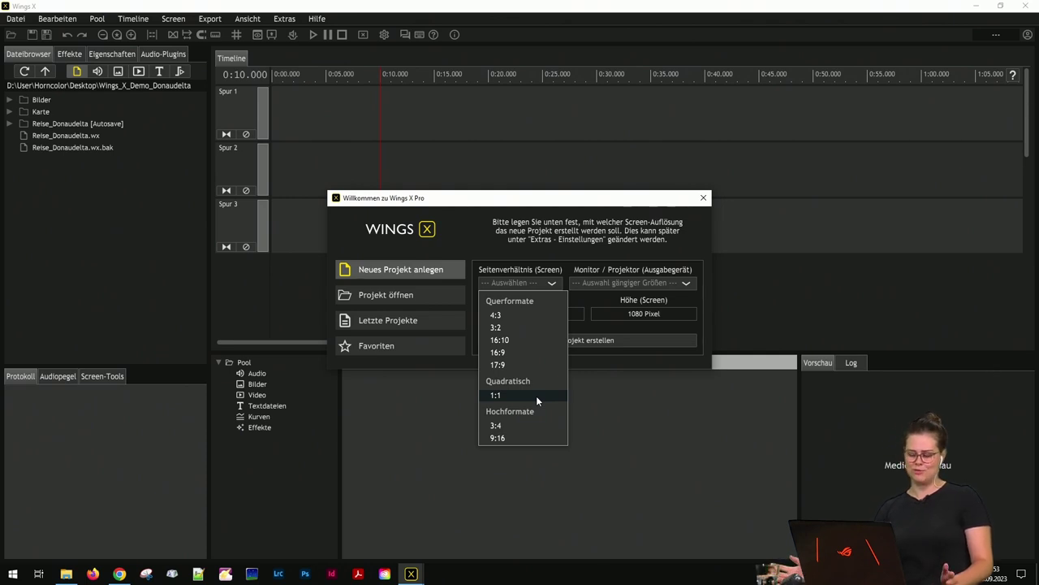
left_click(535, 440)
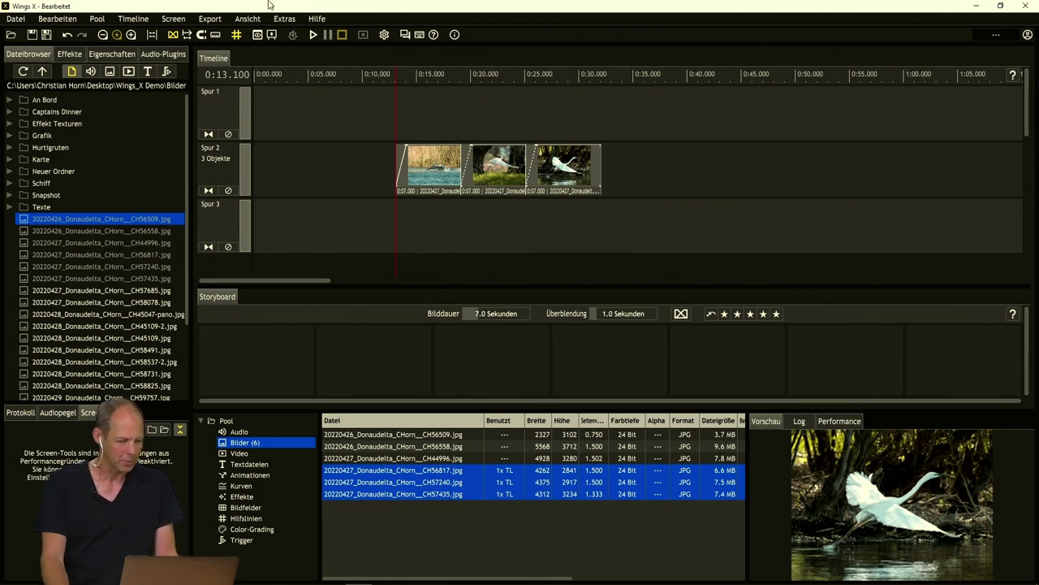
Open the video export settings, examine the option for applying Screen-Tools to the export, and close the dialog without exporting
left_click(211, 19)
left_click(210, 19)
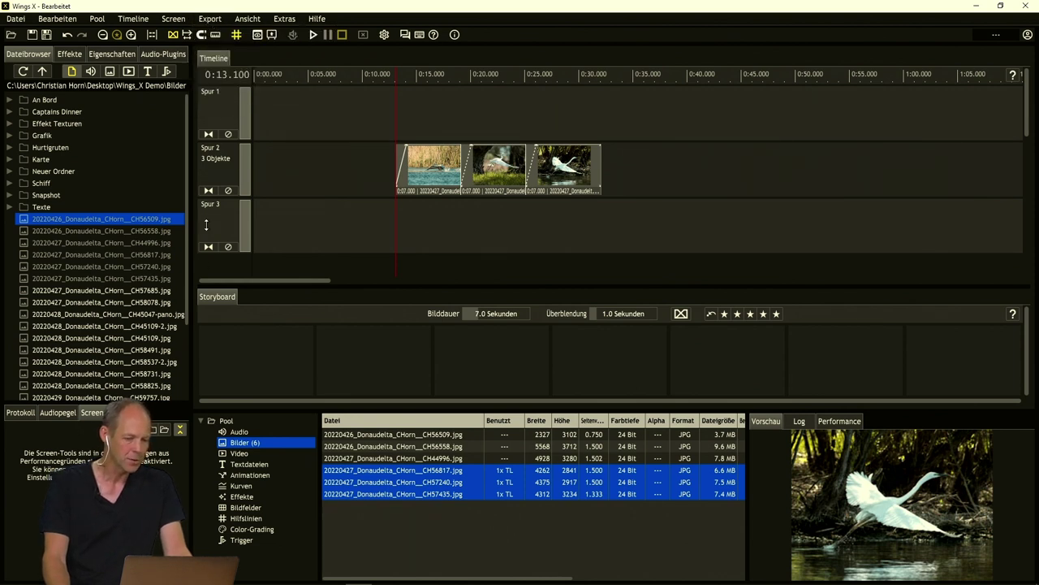
left_click(218, 20)
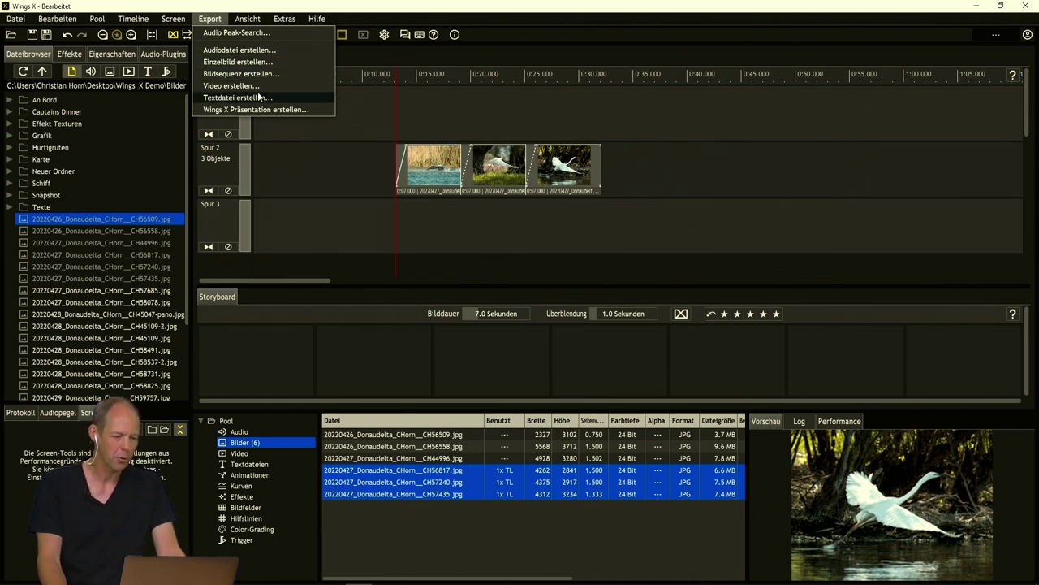
left_click(231, 85)
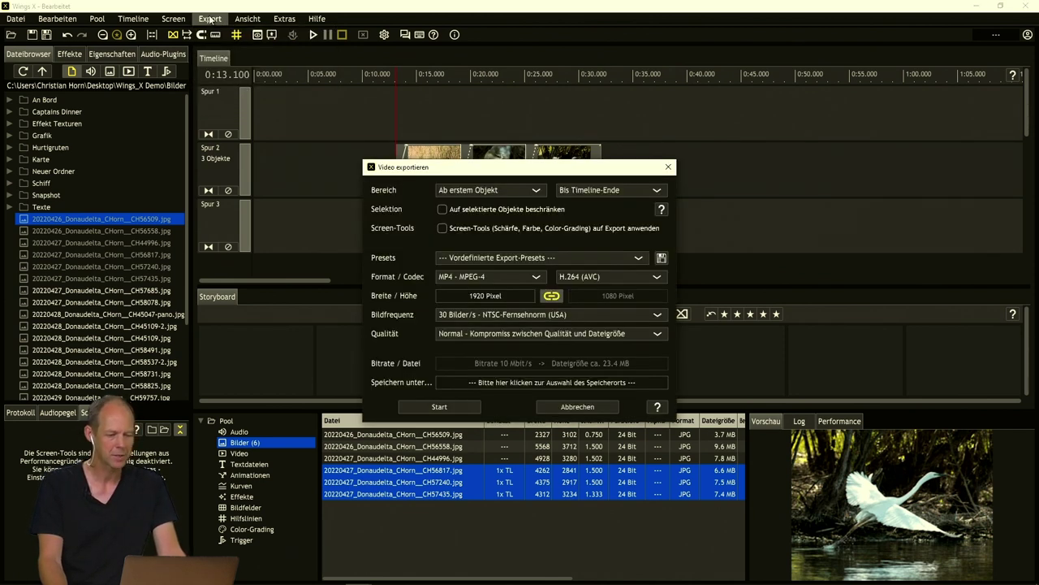
left_click(446, 226)
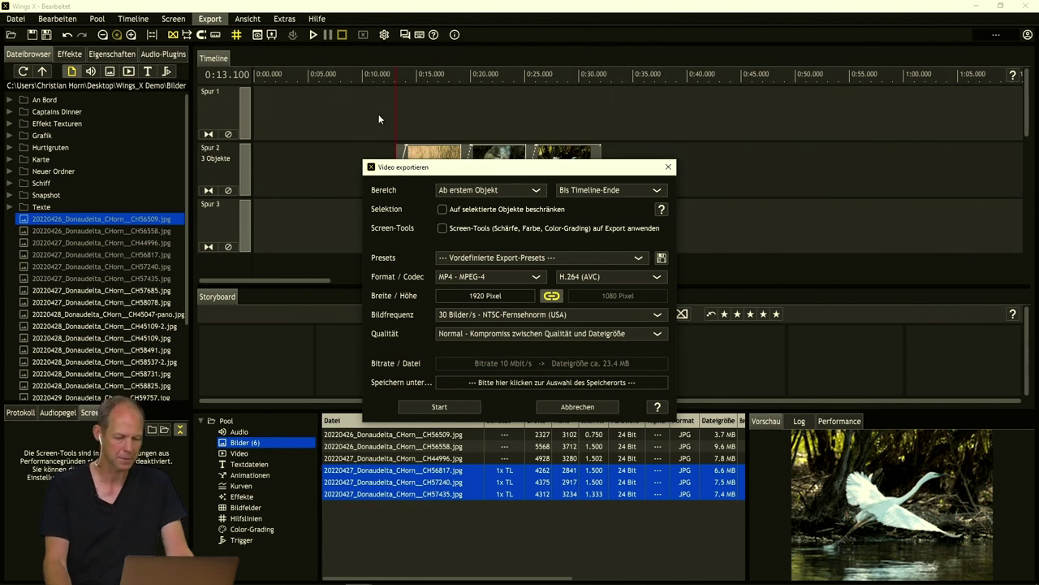
left_click(668, 167)
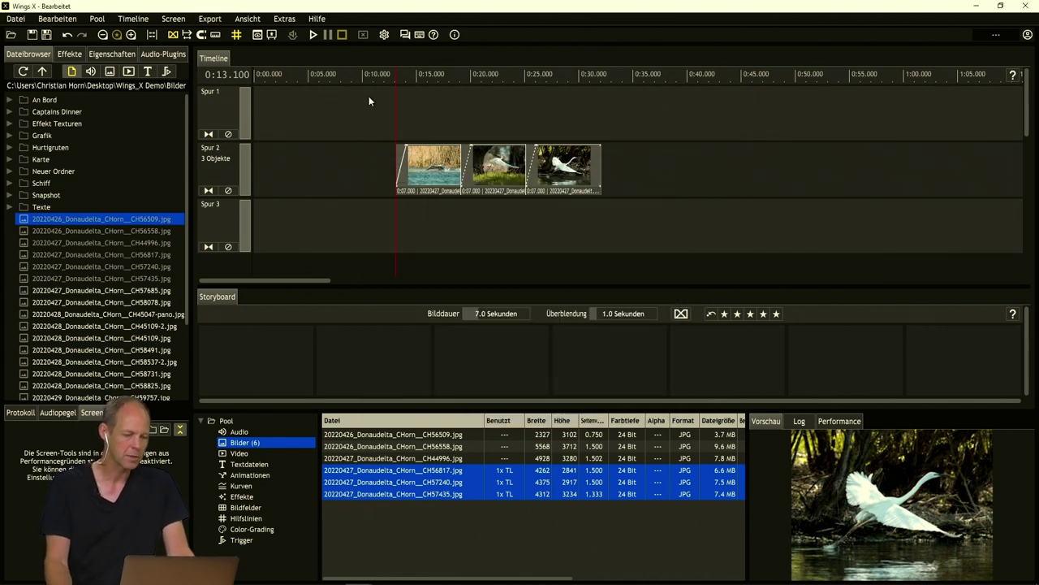
Open the image sequence export settings, examine the range, format and size options, and cancel the export
left_click(212, 18)
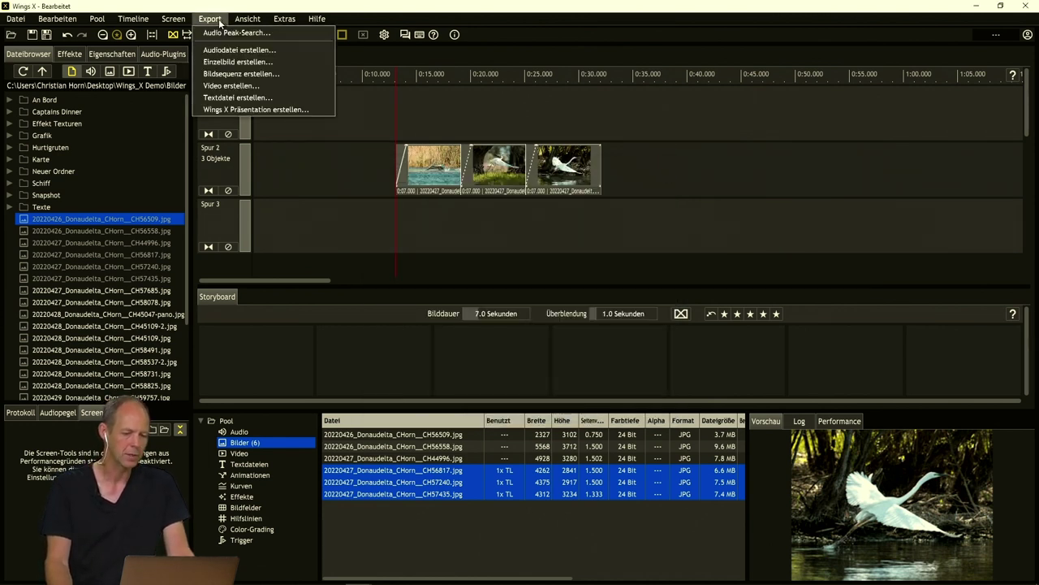
left_click(235, 74)
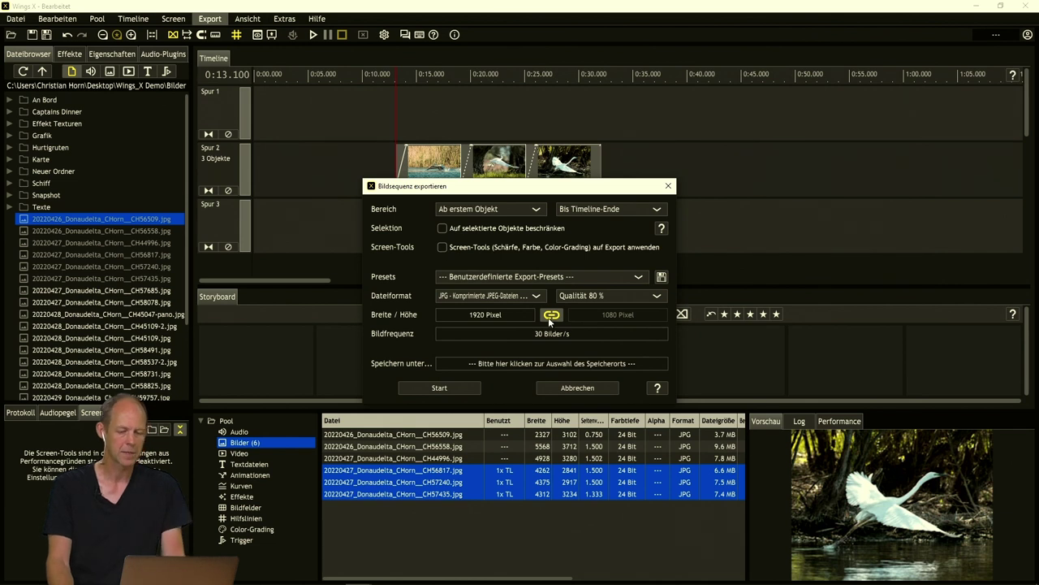
left_click(577, 387)
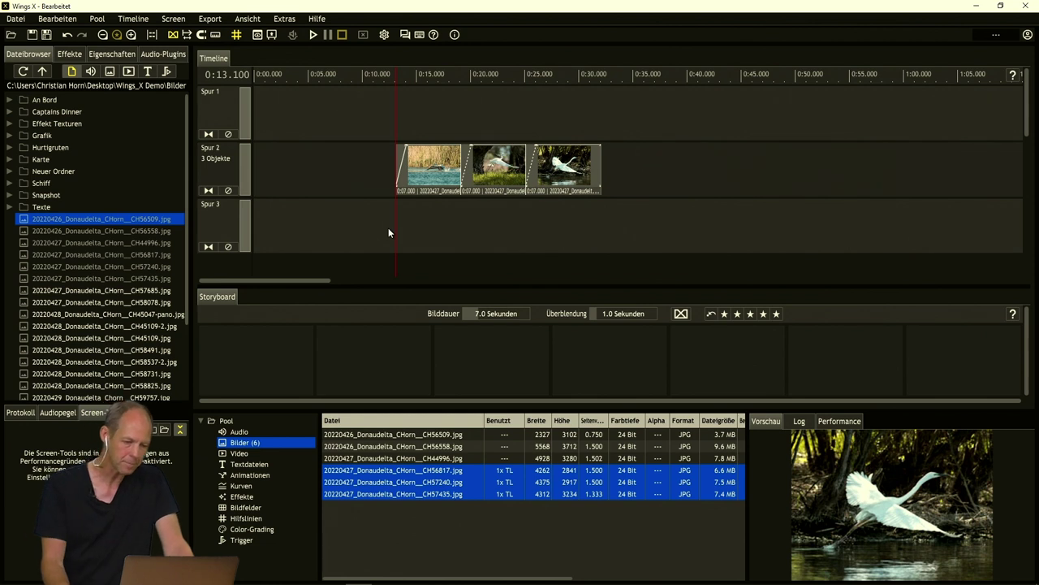
Open the Setup-Tool and view its test patterns for the modes Projektor scharfstellen and 1:1-Darstellung prüfen
left_click(285, 21)
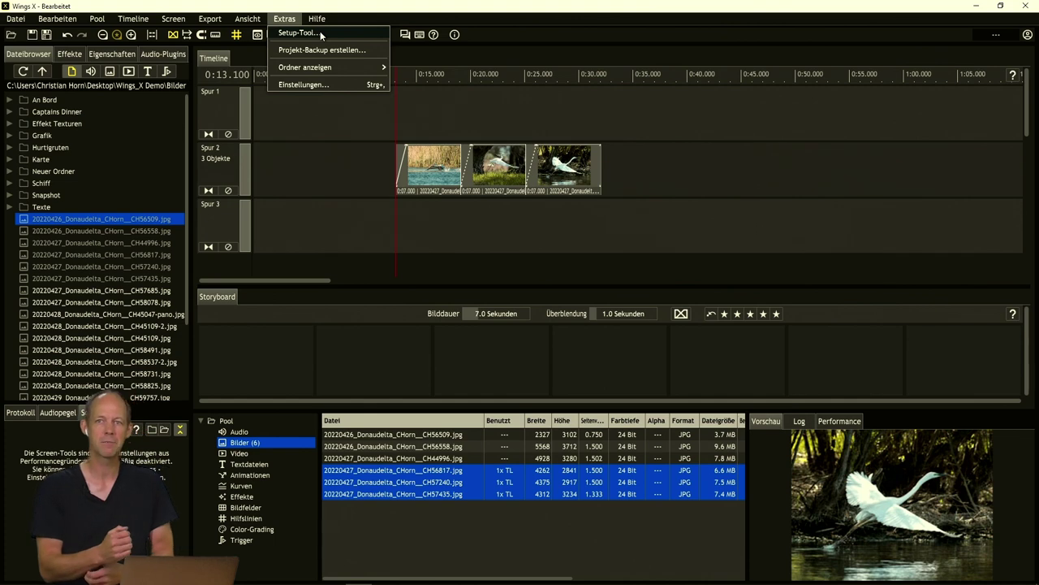
left_click(321, 34)
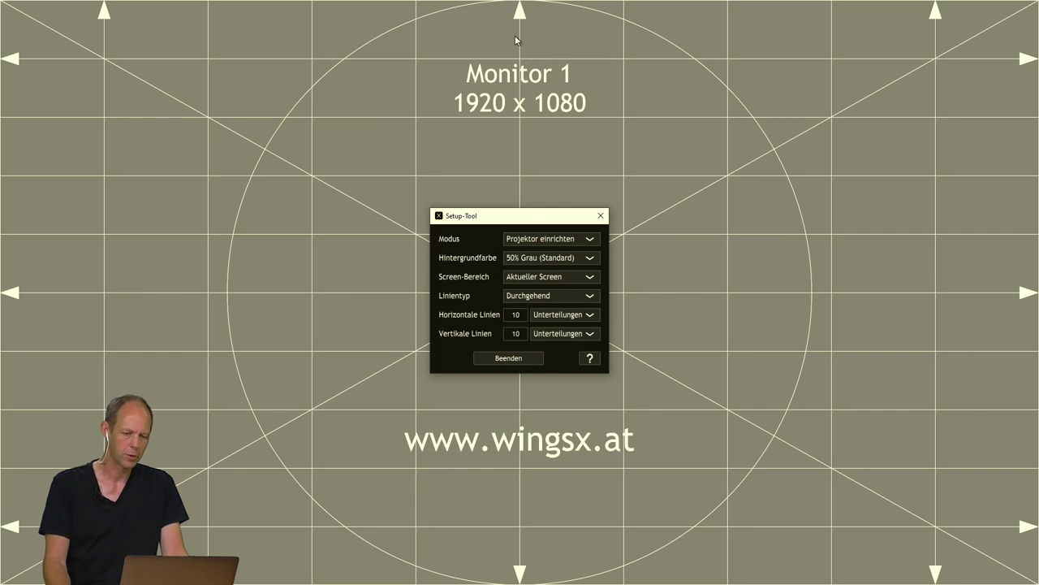
left_click(592, 240)
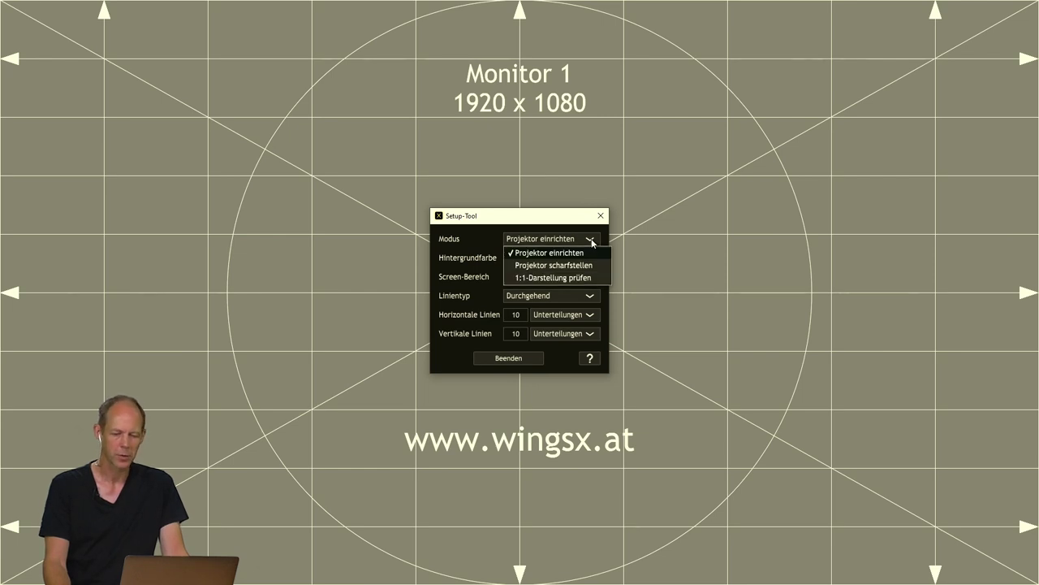
left_click(587, 267)
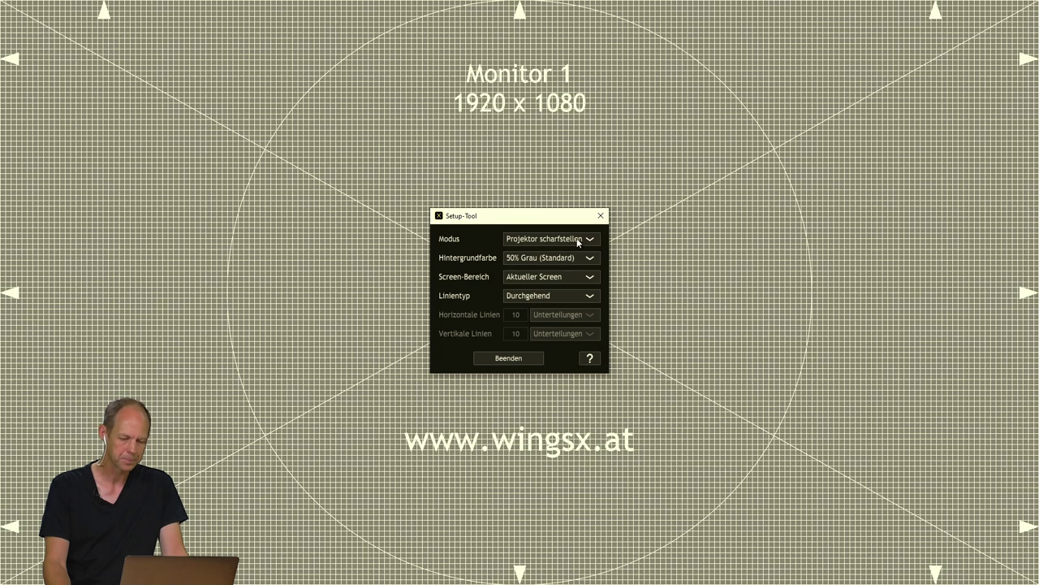
left_click(579, 238)
left_click(554, 274)
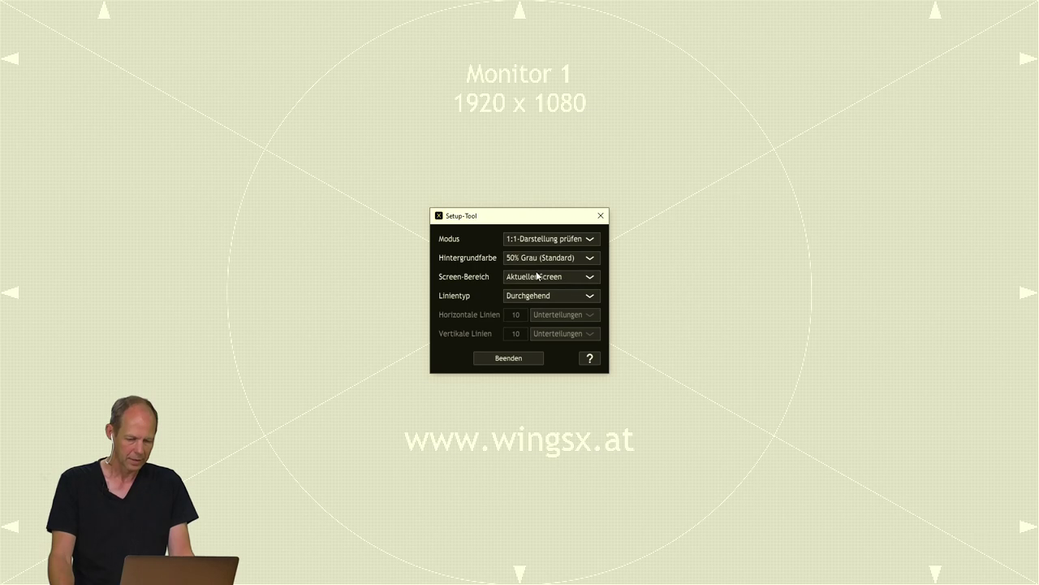
Return the Setup-Tool to the Projektor einrichten mode and exit the tool
left_click(570, 239)
left_click(561, 252)
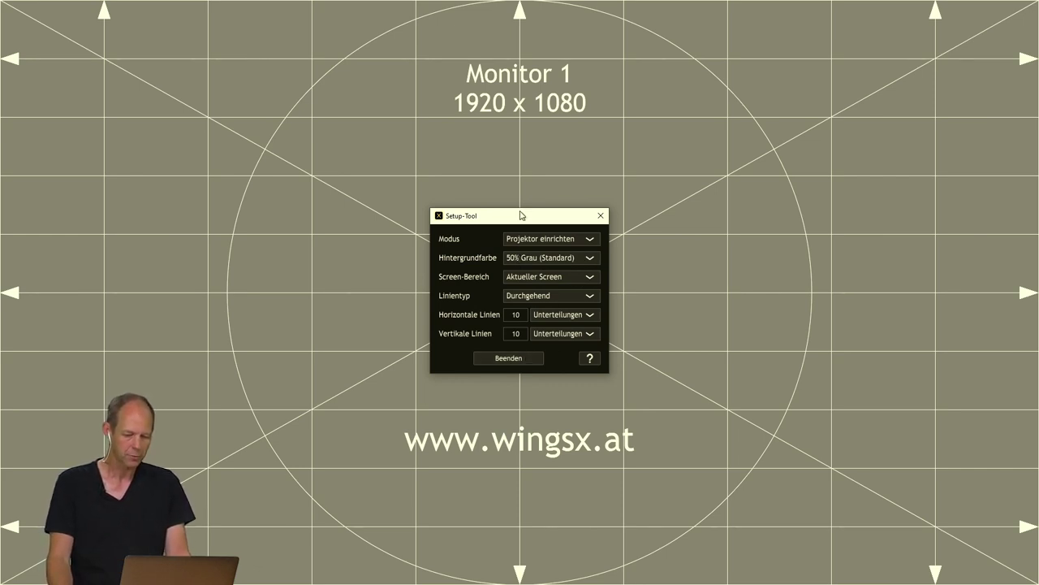
left_click(508, 358)
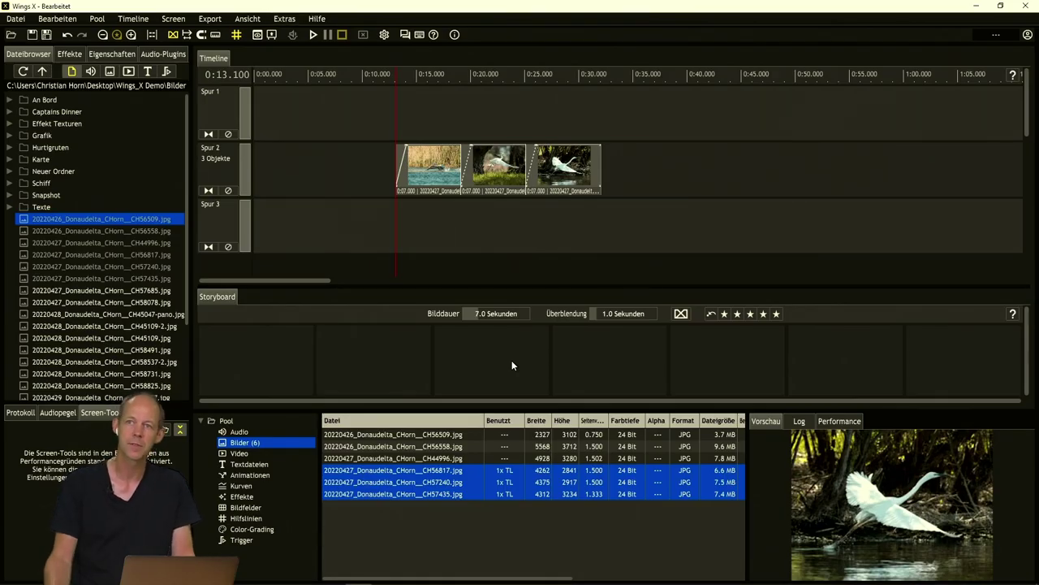